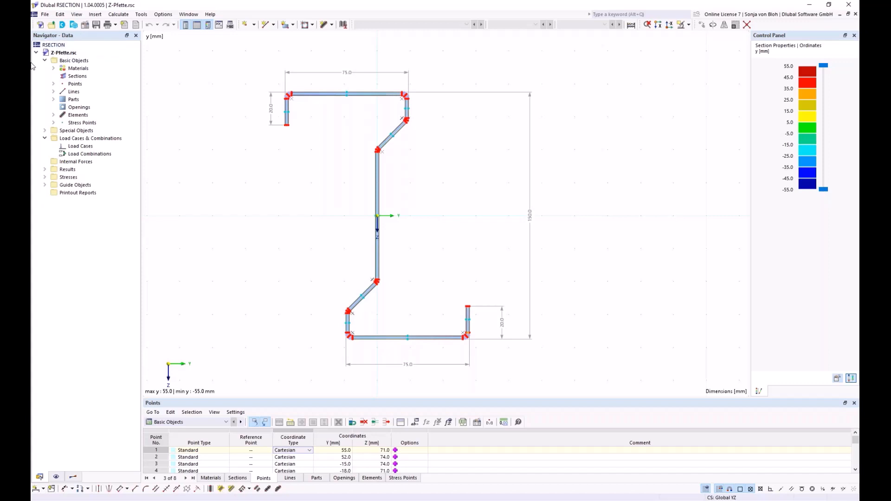
# Step: Open the properties of point 1 from the model's point list to review them, and close without changes
pyautogui.click(54, 84)
pyautogui.doubleClick(78, 92)
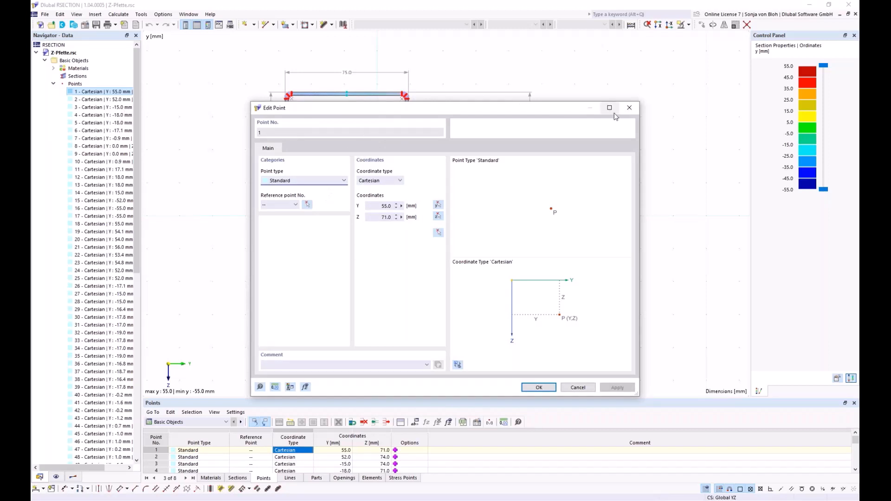
pyautogui.click(629, 107)
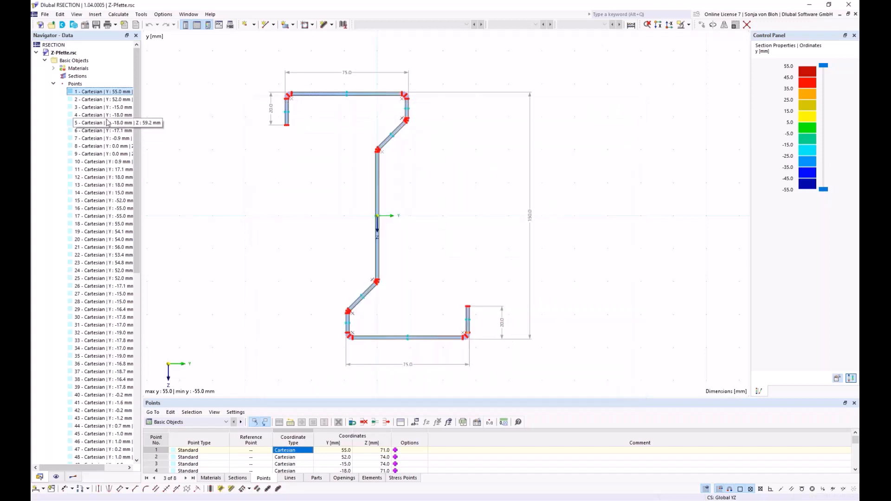
# Step: Look up the available creation types for a new point, then dismiss the options
pyautogui.click(54, 84)
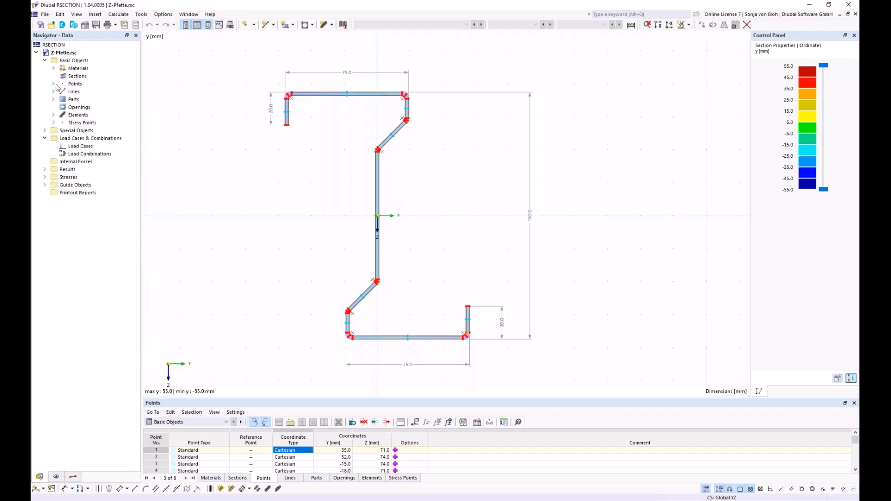
pyautogui.click(54, 84)
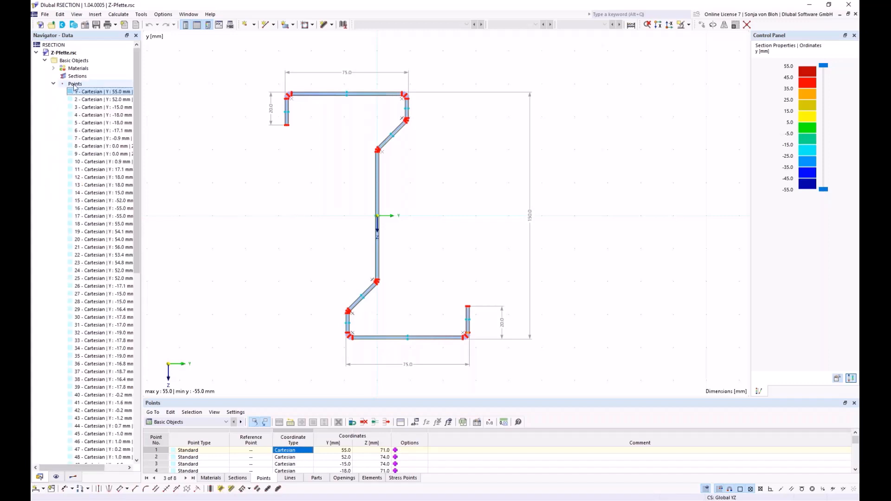
pyautogui.rightClick(75, 85)
pyautogui.moveTo(108, 100)
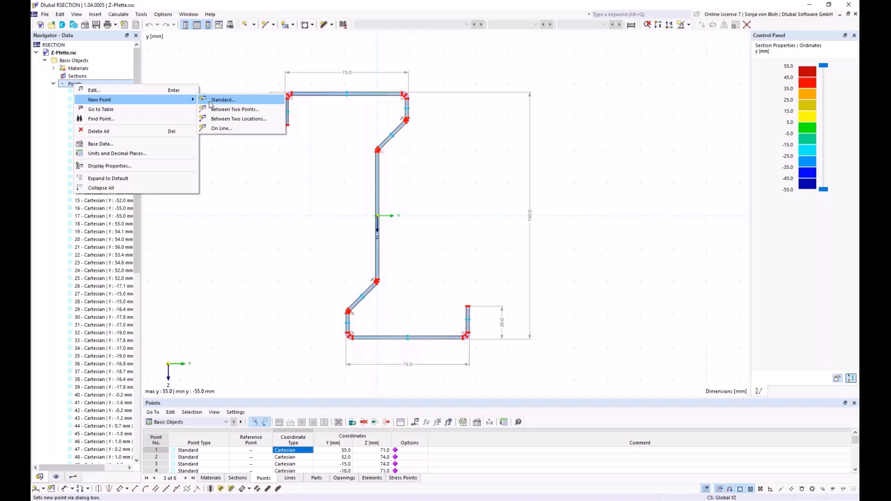
pyautogui.click(59, 478)
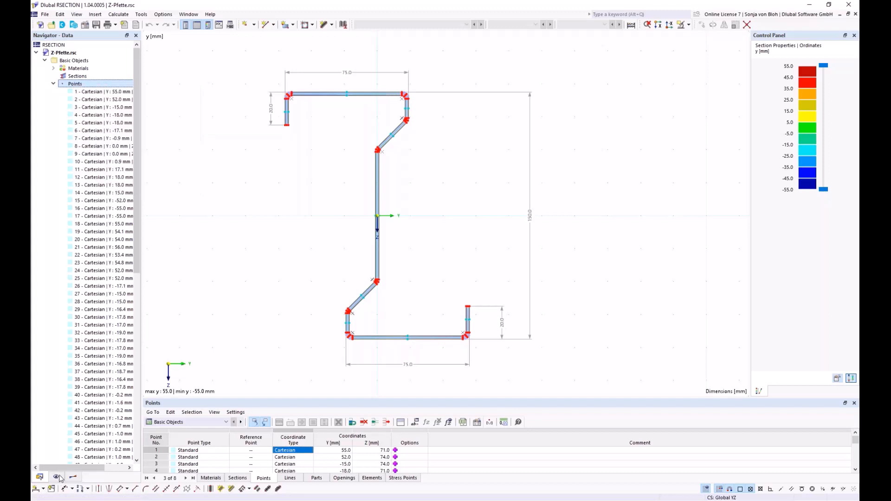
# Step: Hide the points of the Z-section in the display settings and show them again
pyautogui.click(59, 478)
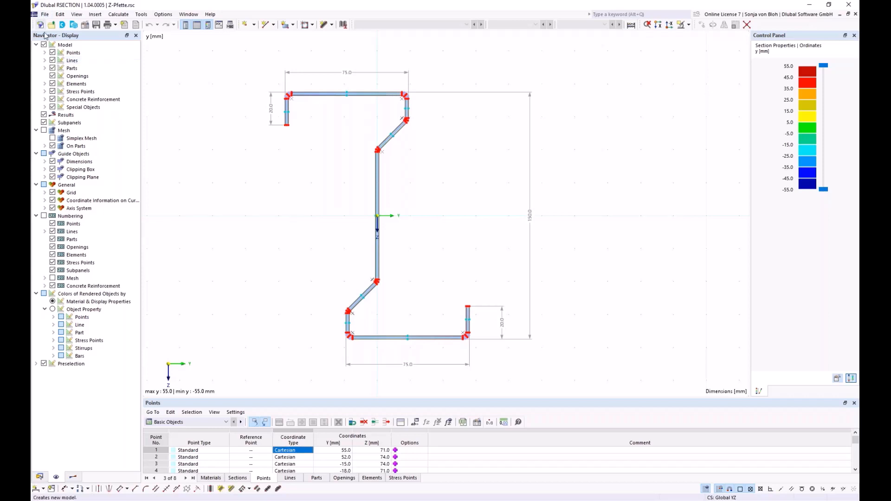
pyautogui.click(53, 53)
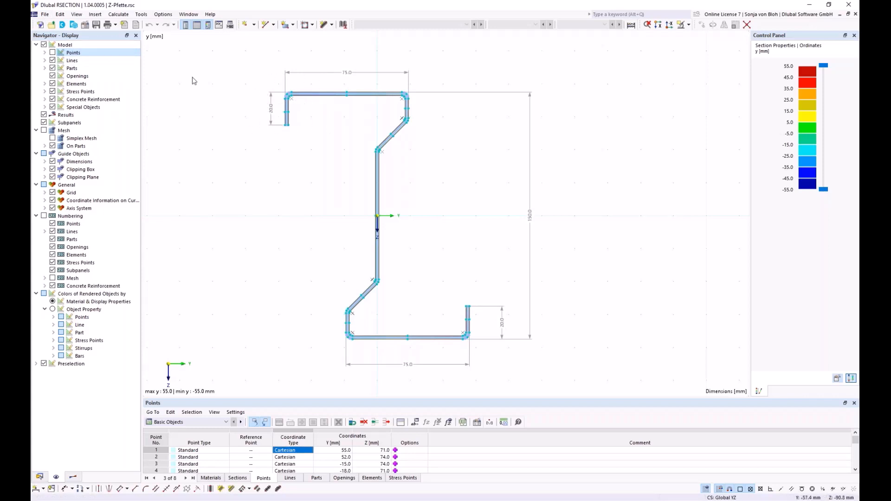
pyautogui.click(52, 54)
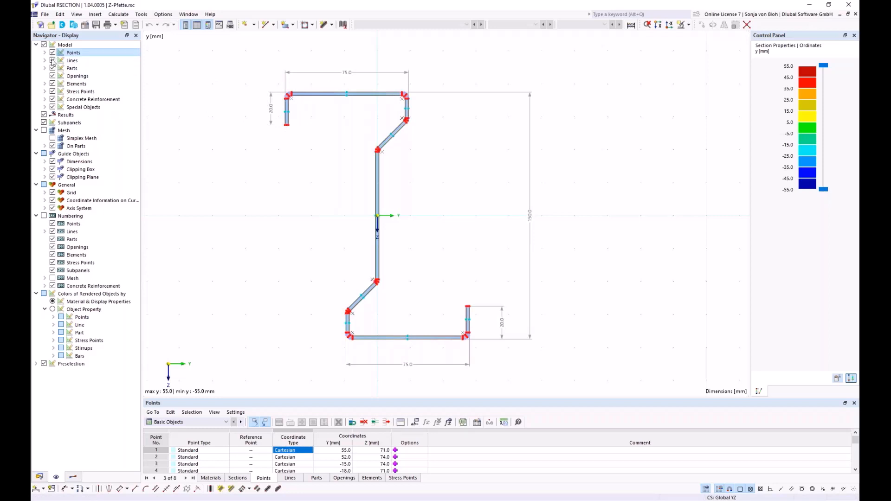
# Step: Switch the results overview from the effective section to Thin-Walled Analysis
pyautogui.click(75, 478)
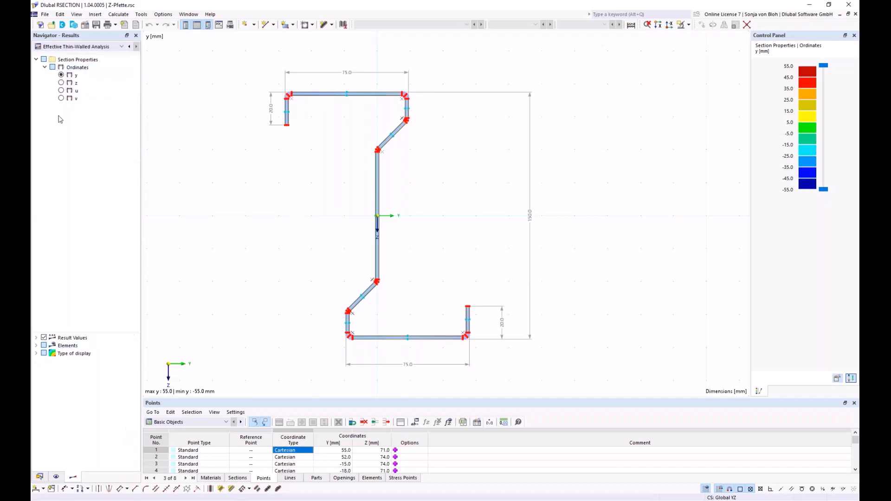
pyautogui.click(78, 46)
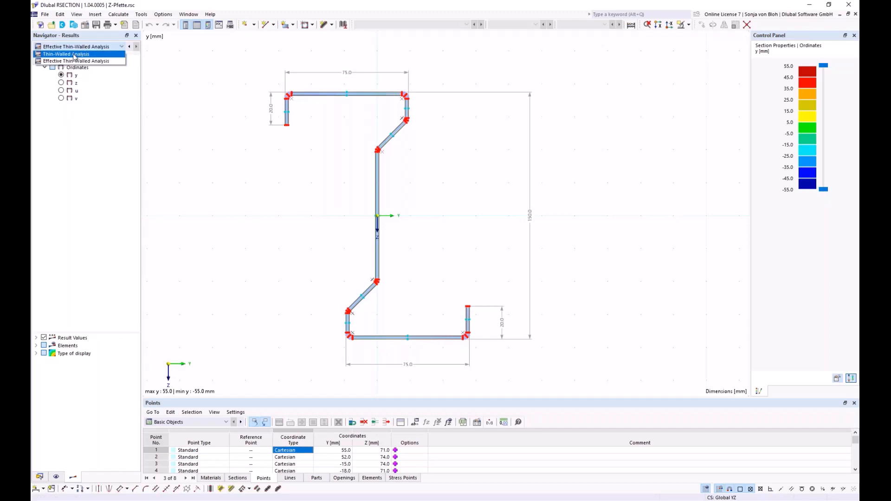
pyautogui.click(74, 54)
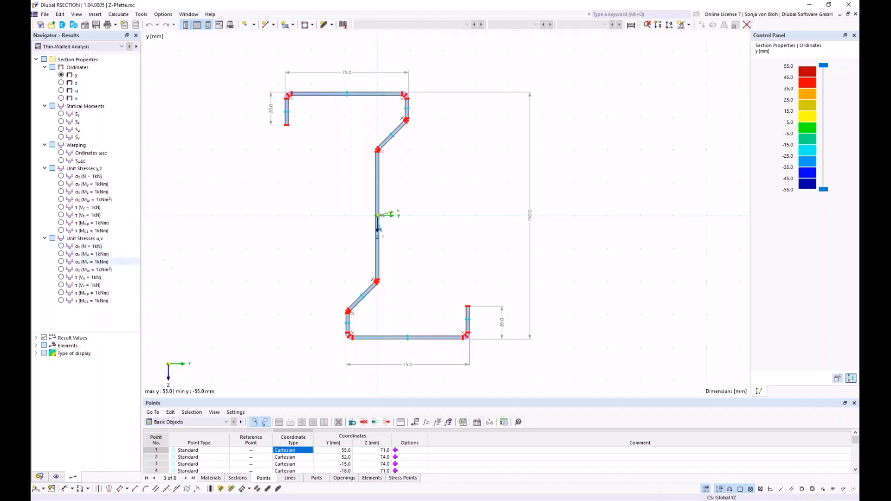
pyautogui.moveTo(289, 225)
pyautogui.mouseDown(button='middle')
pyautogui.moveTo(388, 224)
pyautogui.moveTo(191, 223)
pyautogui.moveTo(273, 205)
pyautogui.mouseUp(button='middle')
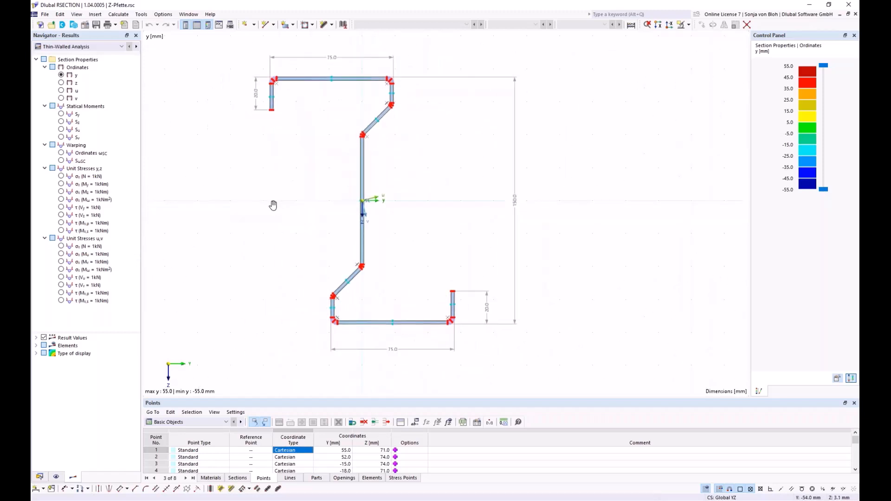
pyautogui.scroll(-3, 273, 205)
pyautogui.scroll(3, 273, 205)
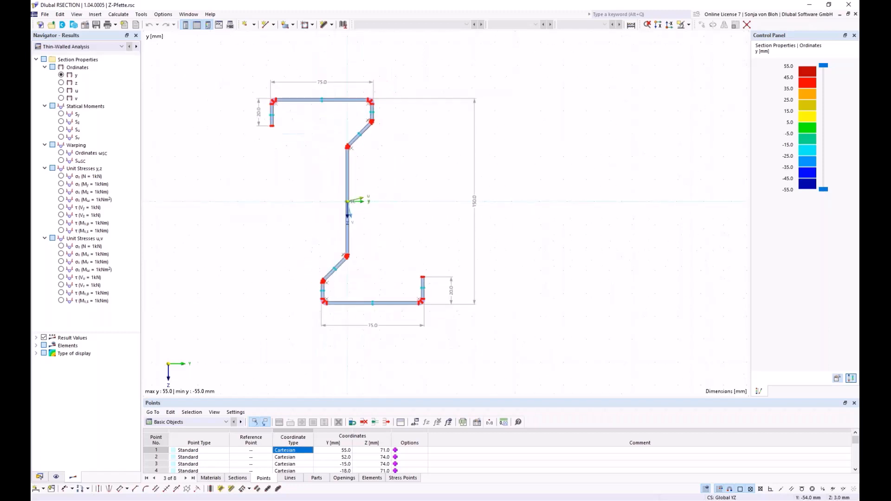
pyautogui.scroll(-2, 363, 213)
pyautogui.scroll(2, 364, 212)
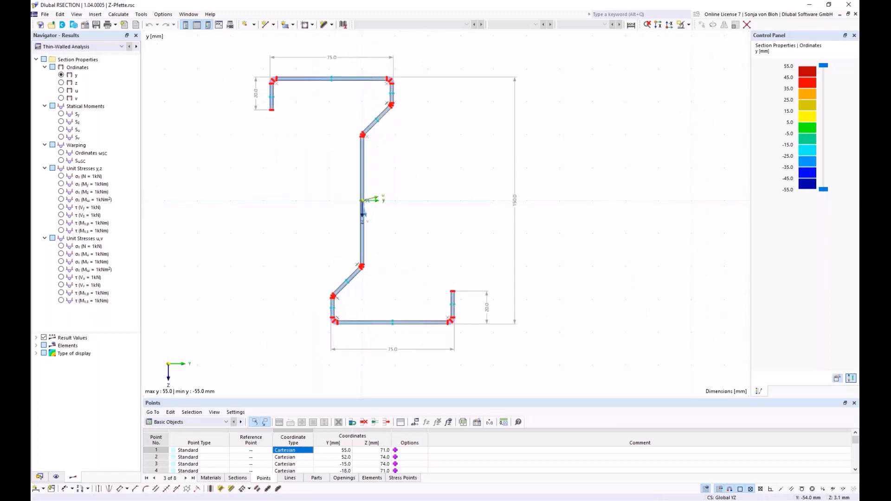
pyautogui.rightClick(265, 194)
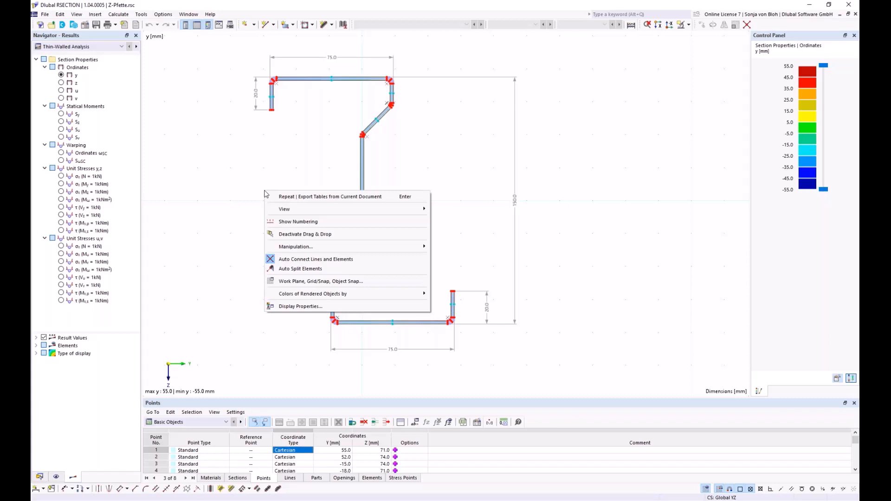
pyautogui.click(246, 153)
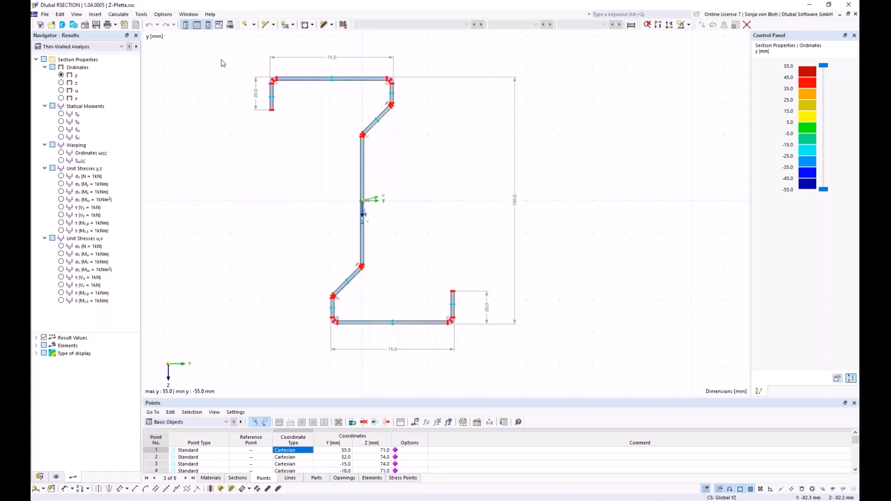
# Step: Select only the objects fully enclosed by a window around the section's upper-left lip, and clear the selection
pyautogui.moveTo(221, 53); pyautogui.dragTo(302, 134)
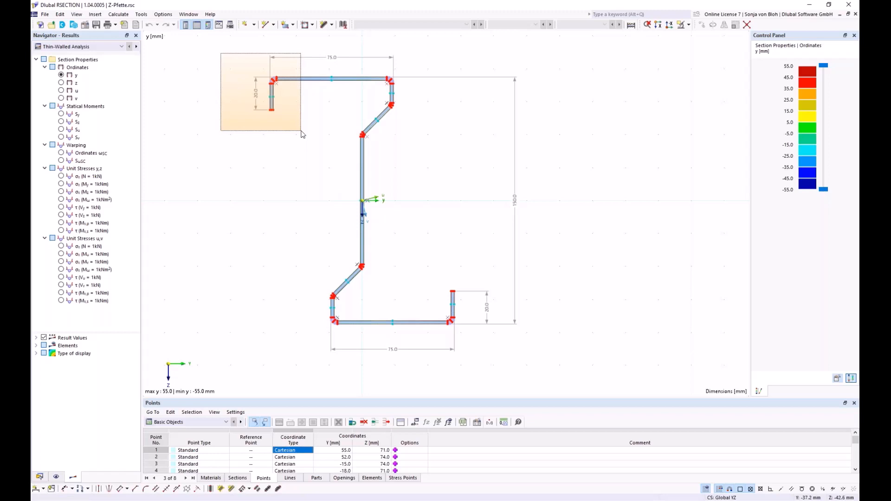
pyautogui.moveTo(302, 134); pyautogui.dragTo(302, 134)
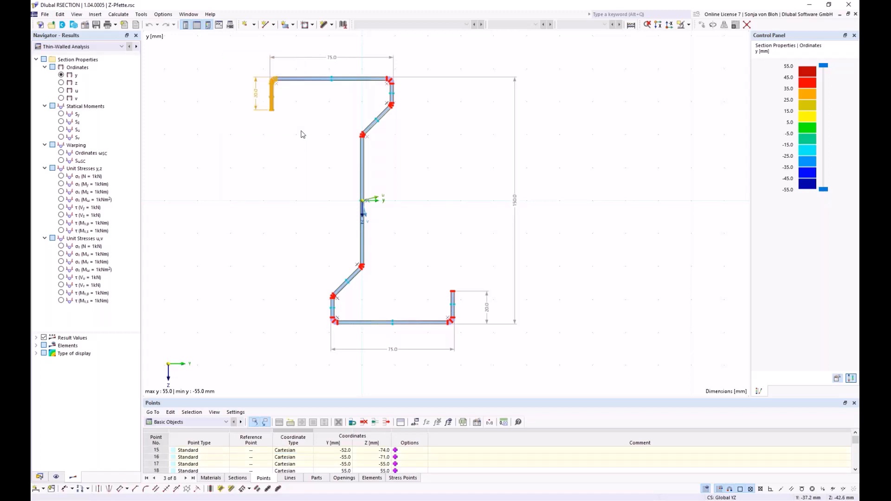
pyautogui.click(302, 135)
# Step: Select all objects touched by a crossing window around the section's upper-left lip, and clear the selection
pyautogui.moveTo(299, 134); pyautogui.dragTo(230, 67)
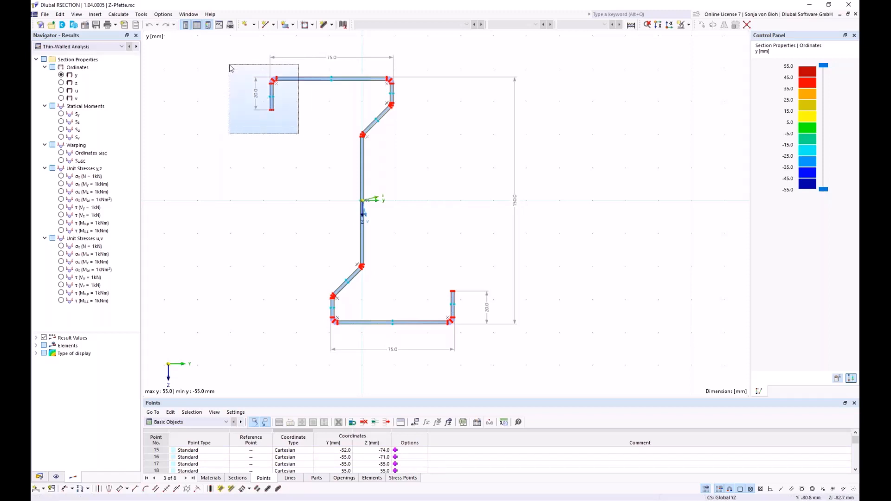
pyautogui.moveTo(231, 68); pyautogui.dragTo(230, 68)
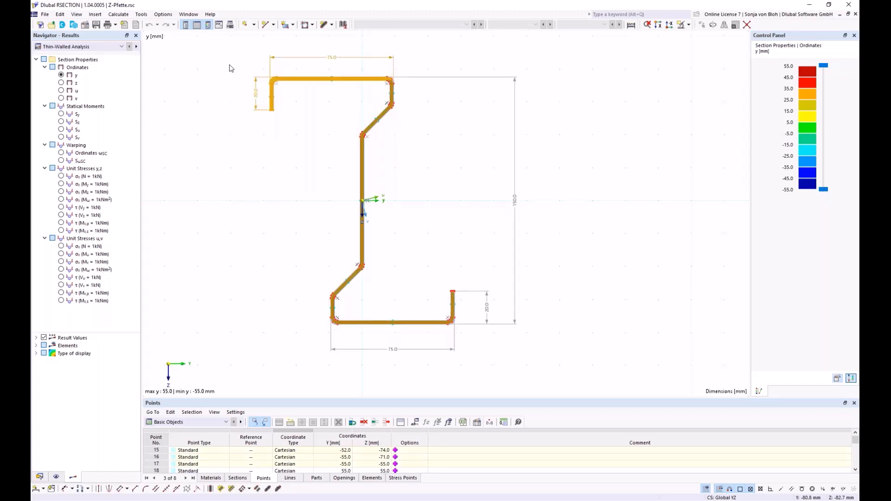
pyautogui.click(250, 126)
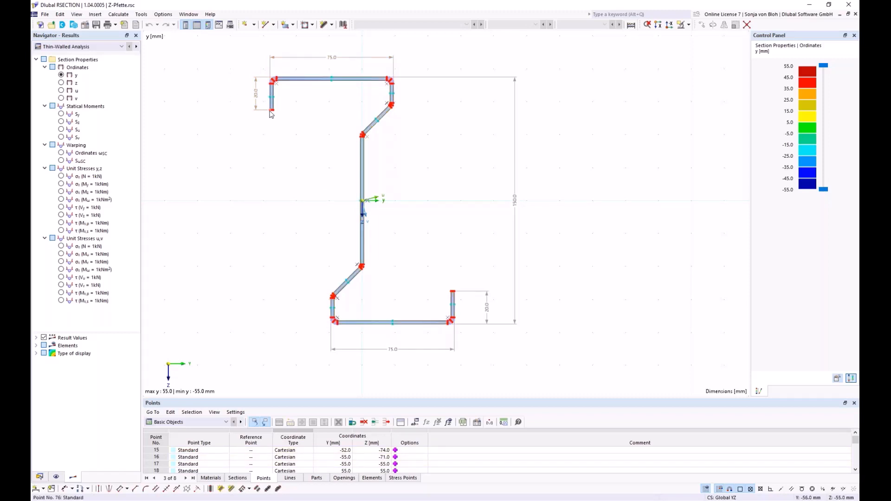
# Step: Select the point at the free end of the upper-left lip and examine that area up close
pyautogui.click(271, 111)
pyautogui.scroll(5, 254, 110)
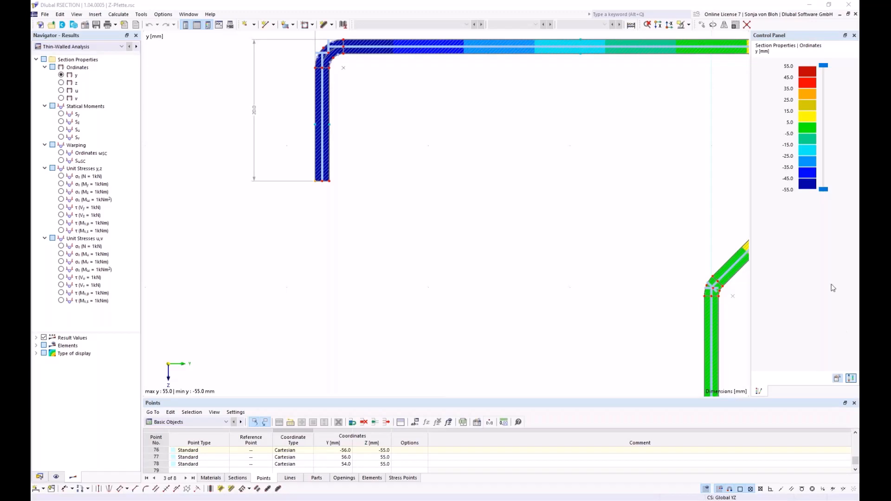
# Step: Start a new model named Example 1 and set its analysis method to Thin-Walled Analysis
pyautogui.click(40, 25)
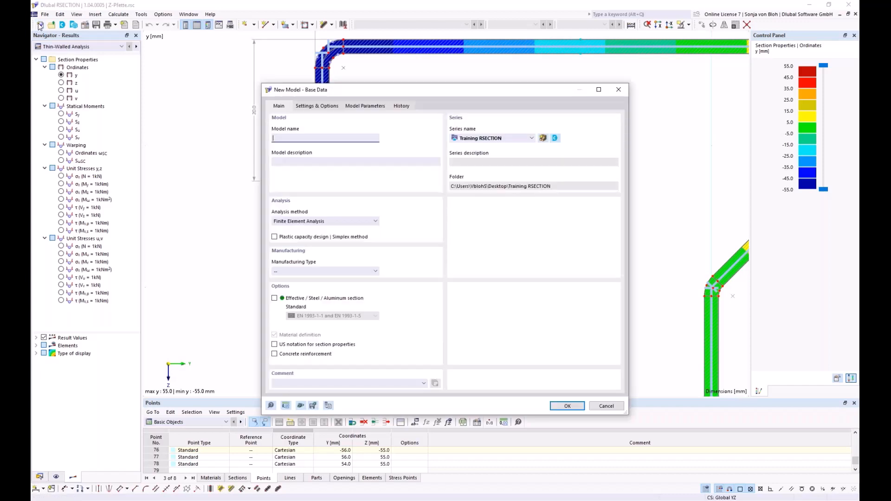
pyautogui.moveTo(334, 90); pyautogui.dragTo(313, 70)
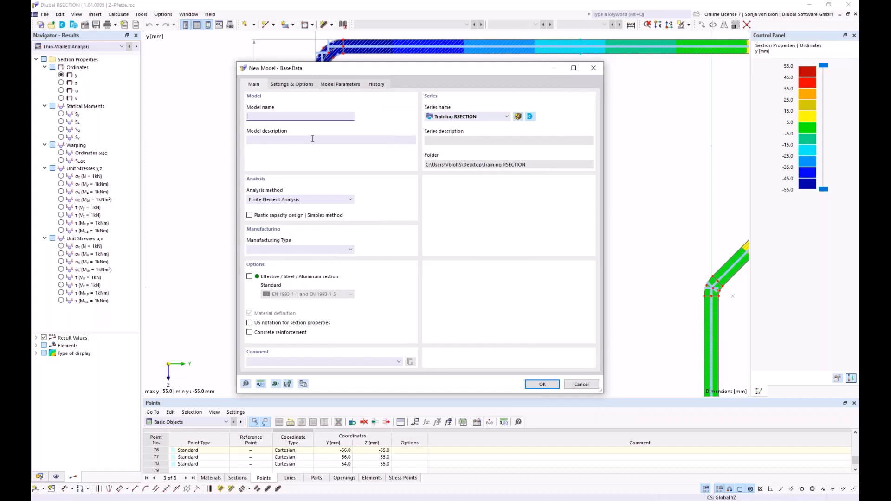
pyautogui.write('Example 1')
pyautogui.click(351, 200)
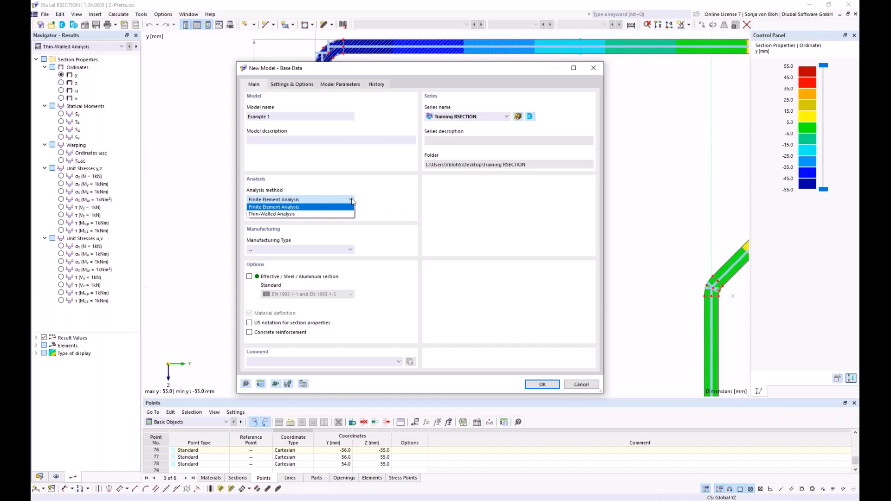
pyautogui.click(283, 214)
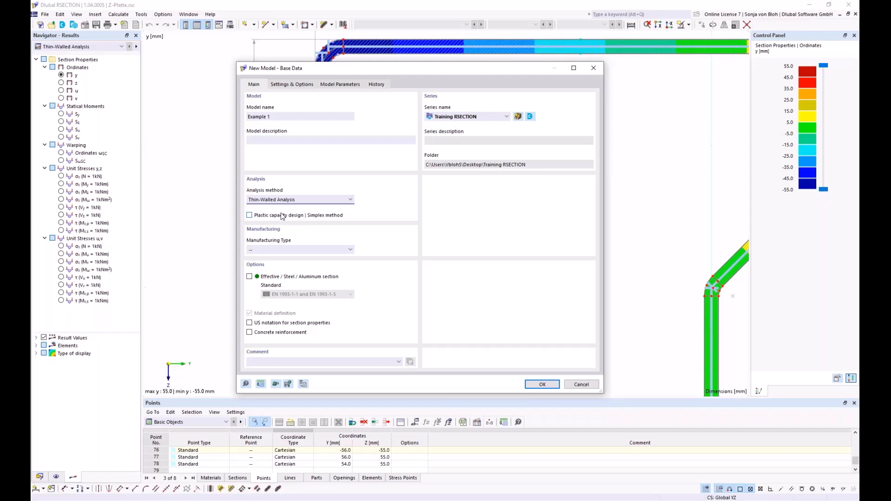
# Step: Enable the Effective / Steel / Aluminum section option with standard EN 1993-1-1 and EN 1993-1-5, and create the model
pyautogui.click(254, 277)
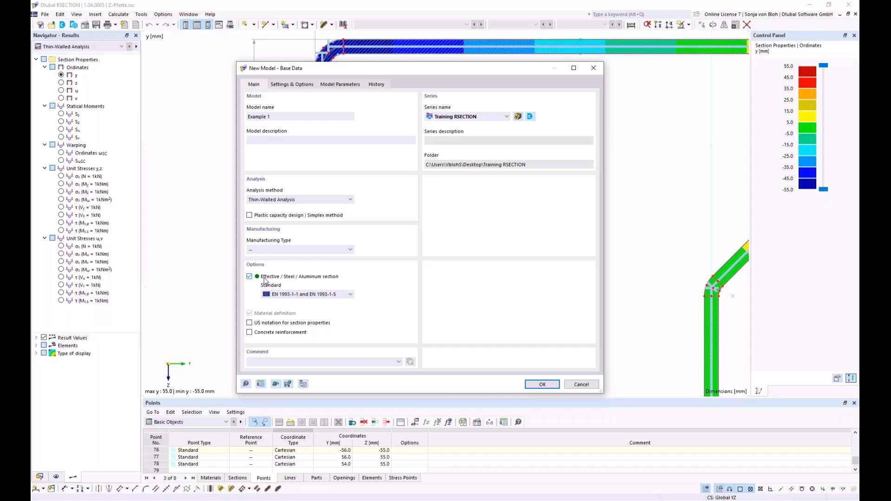
pyautogui.click(350, 295)
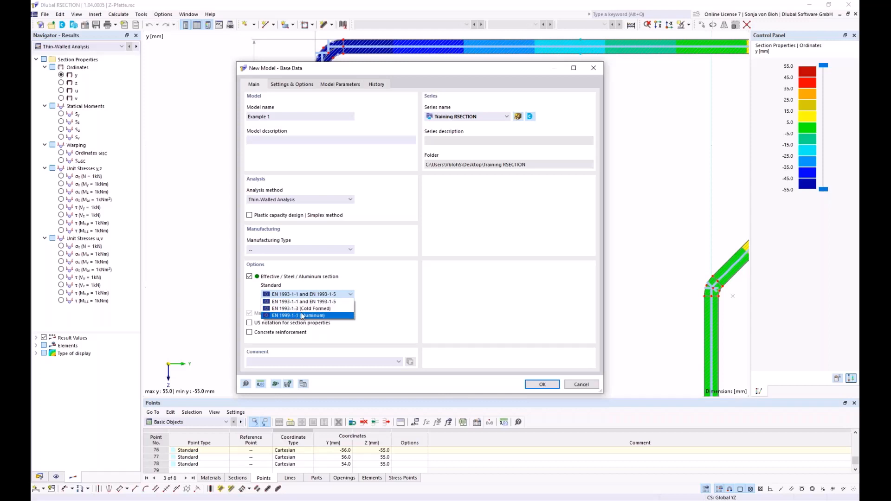
pyautogui.click(302, 302)
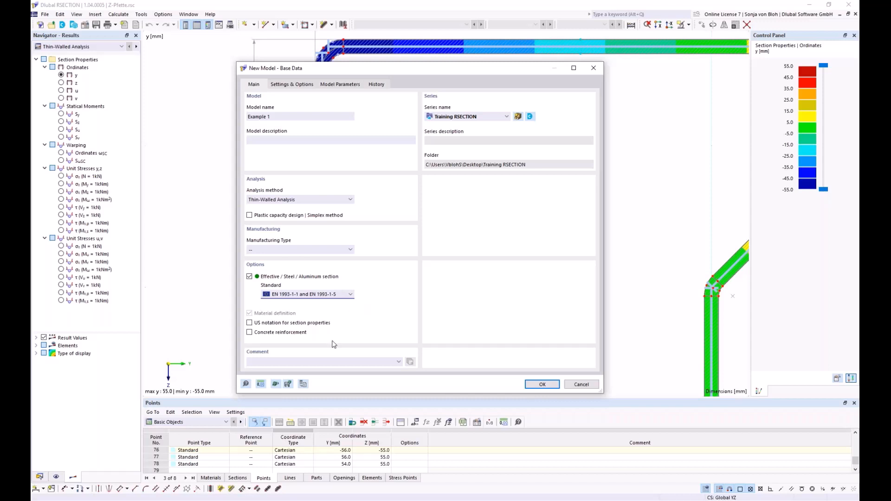
pyautogui.click(542, 386)
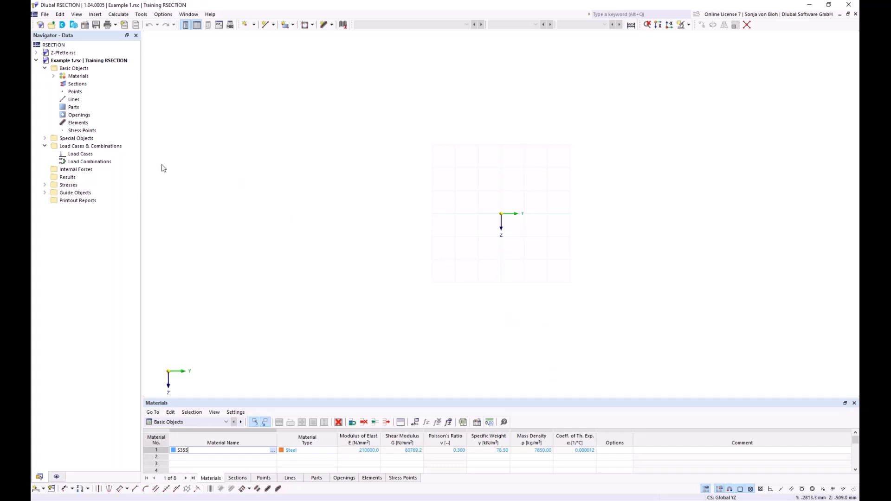
# Step: Open material S355 for editing and look up S235 among the predefined material names
pyautogui.click(53, 77)
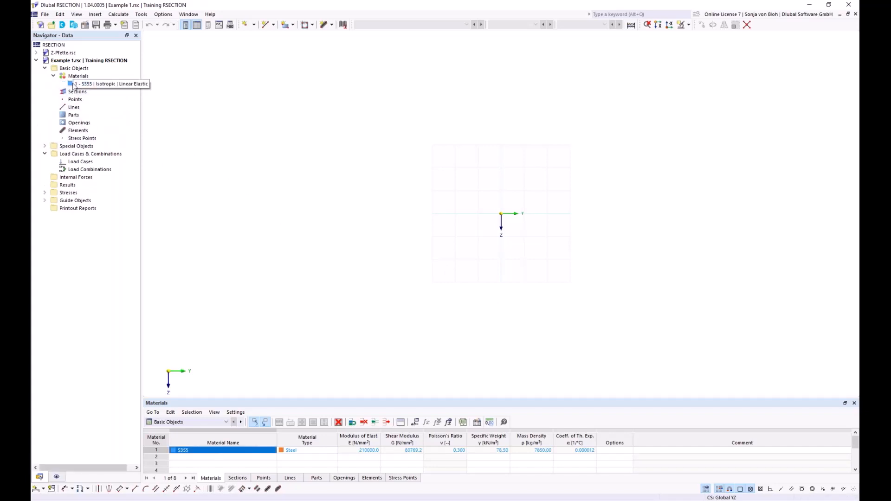
pyautogui.doubleClick(93, 84)
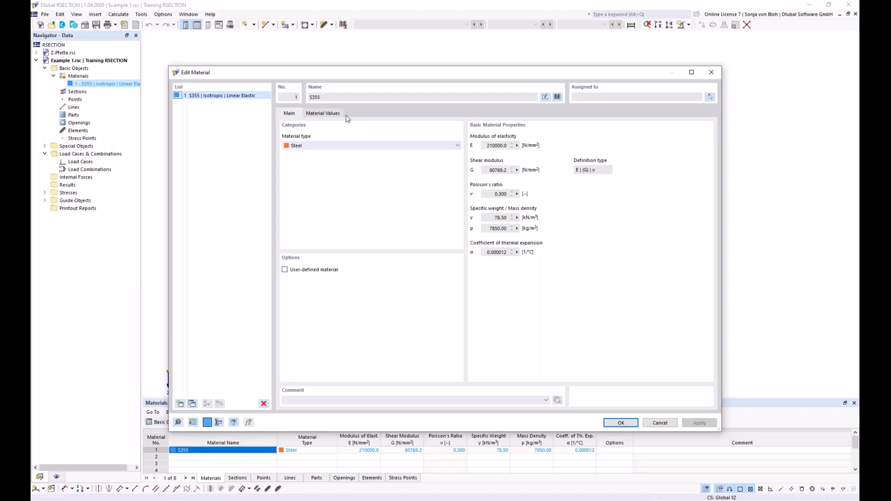
pyautogui.click(545, 97)
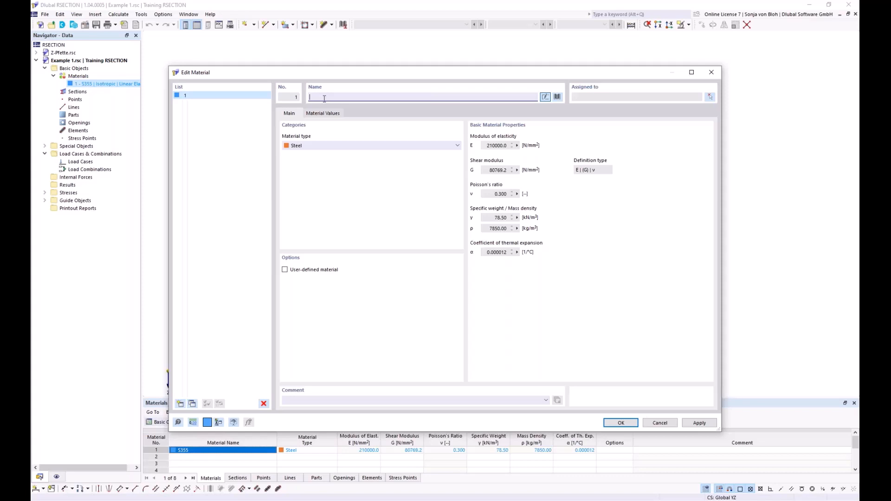
pyautogui.write('S23')
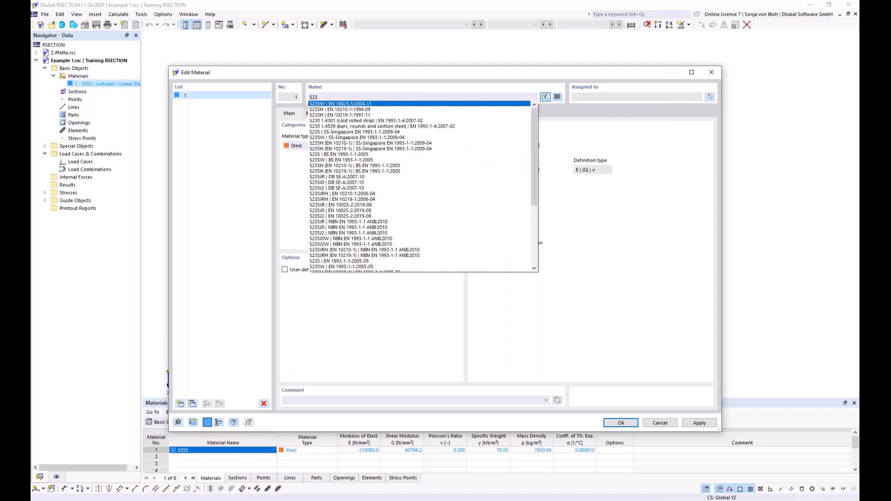
pyautogui.write('5')
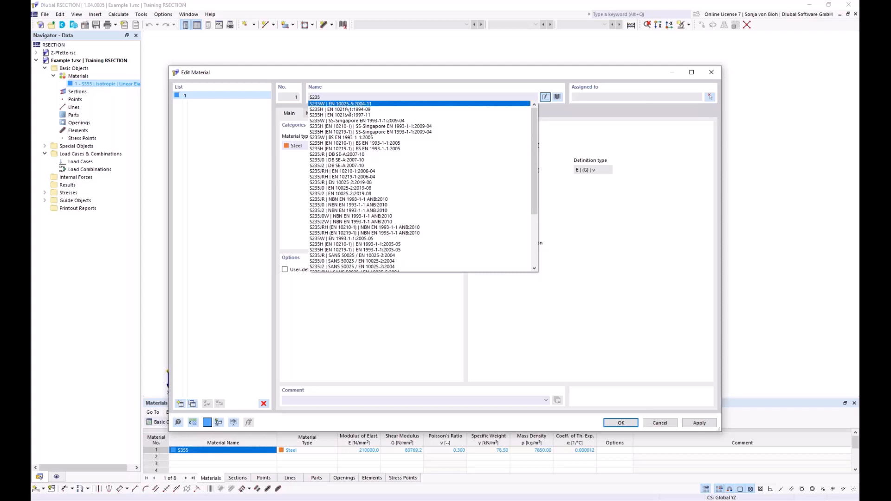
pyautogui.click(357, 79)
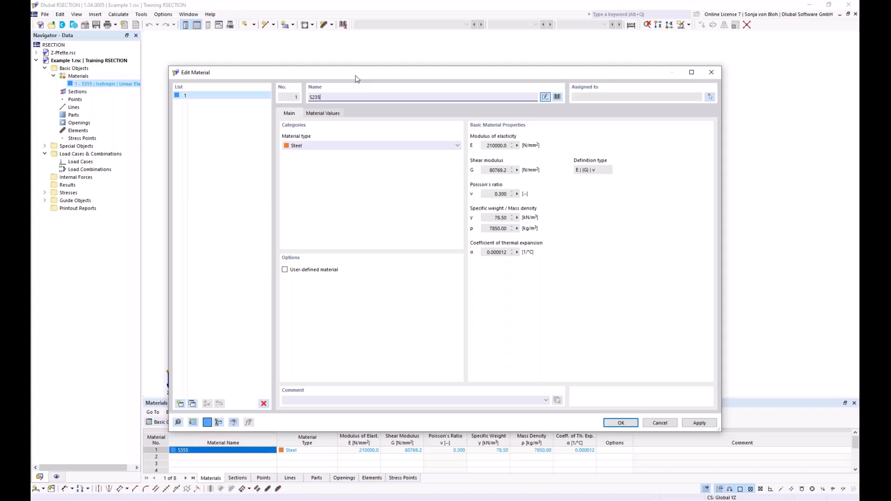
# Step: Assign S355 from the material library, filtering by material type Steel and searching for S 355
pyautogui.click(557, 99)
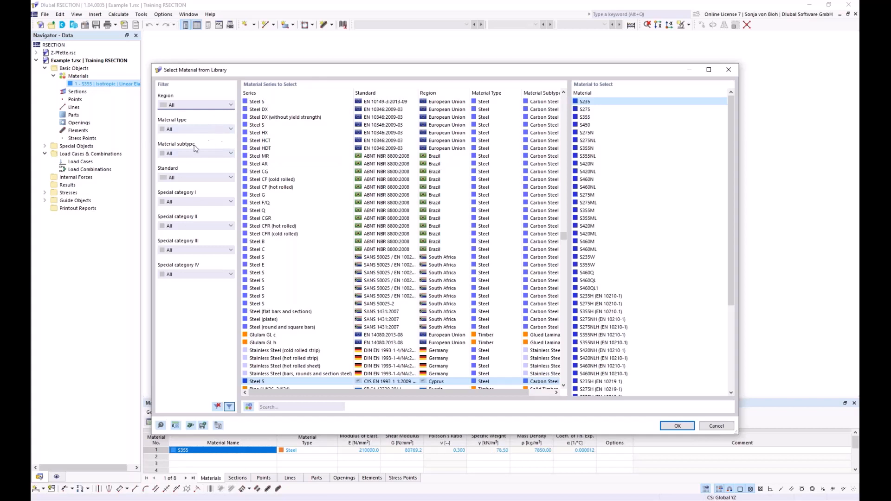
pyautogui.click(231, 130)
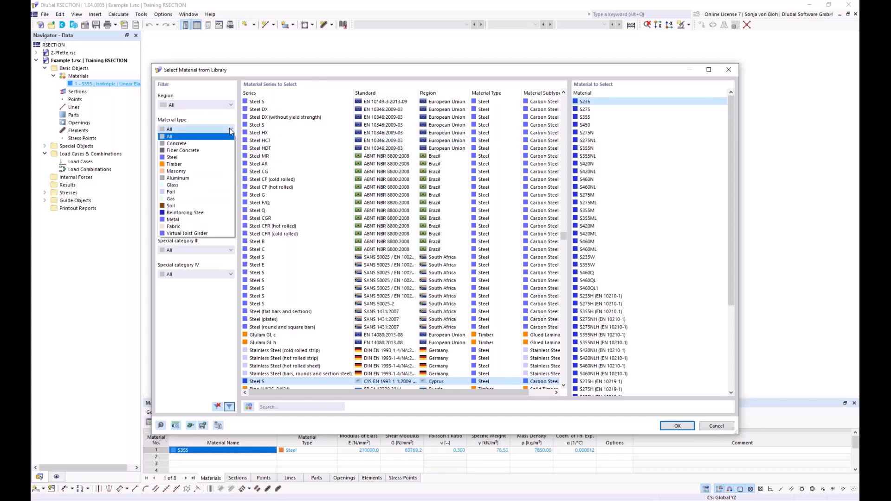
pyautogui.click(186, 158)
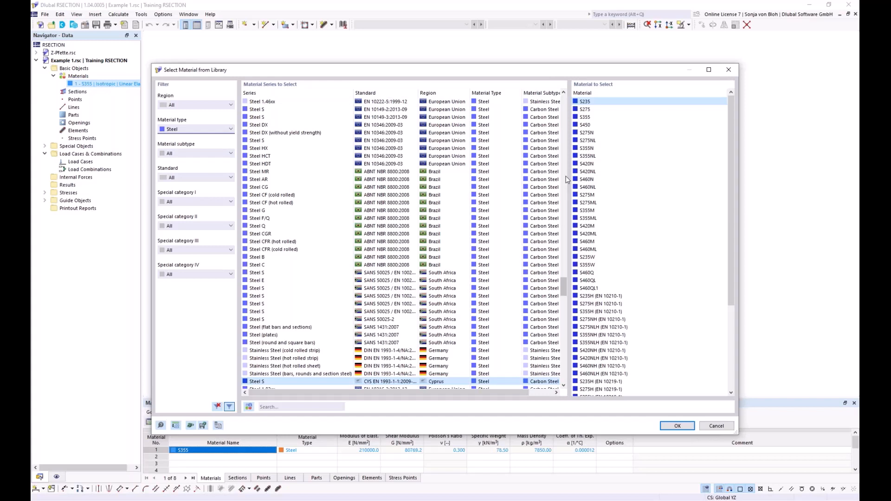
pyautogui.click(271, 406)
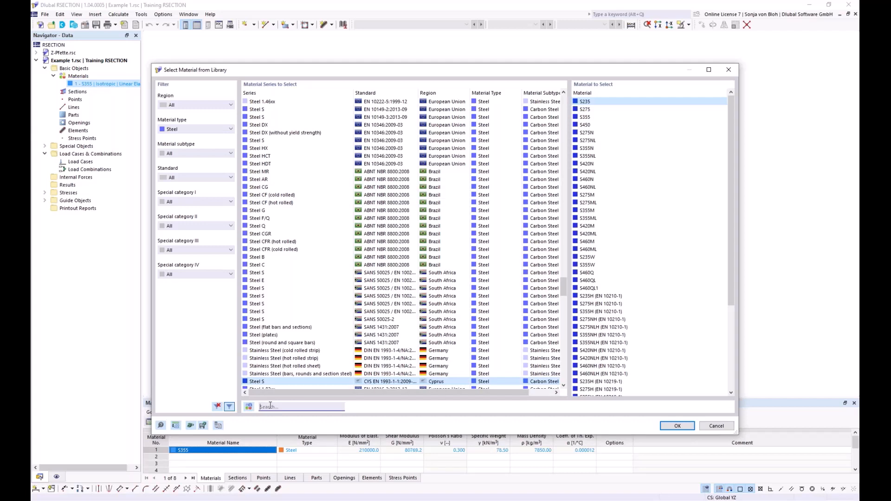
pyautogui.write('s 355')
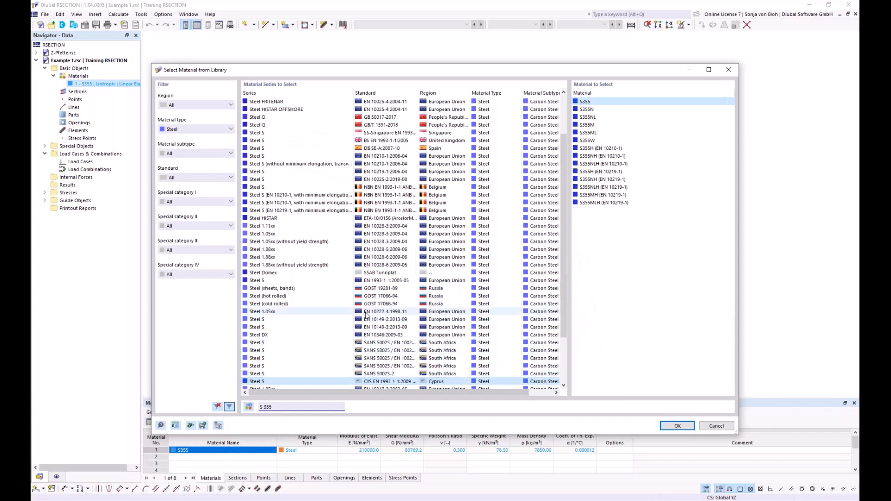
pyautogui.scroll(-2, 366, 314)
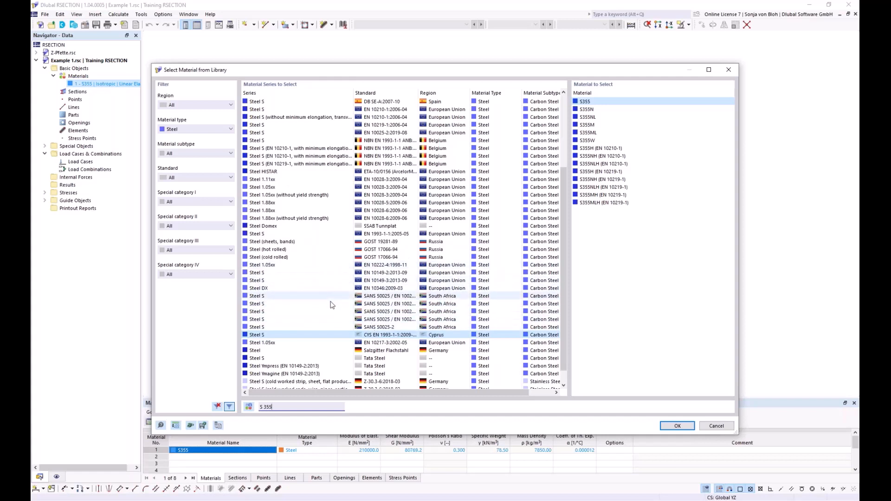
pyautogui.click(591, 102)
pyautogui.click(677, 426)
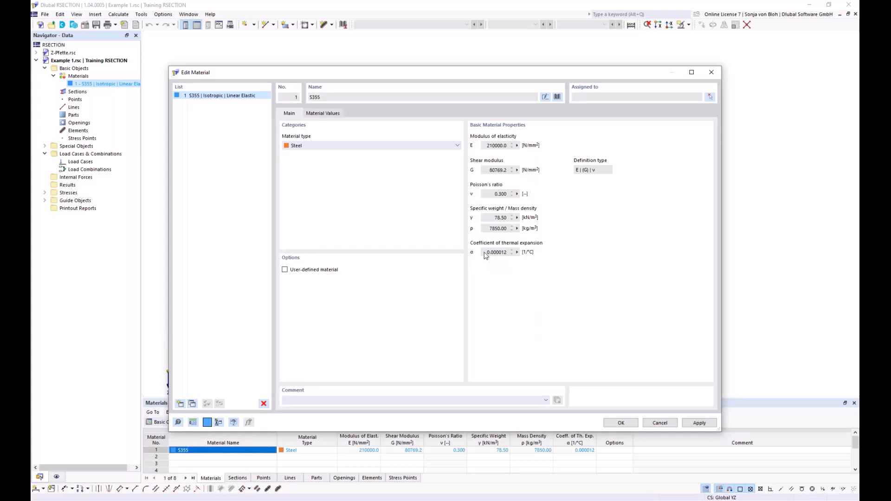
# Step: Review the S355 material values with the user-defined material option temporarily enabled, and accept the material without that option
pyautogui.click(285, 270)
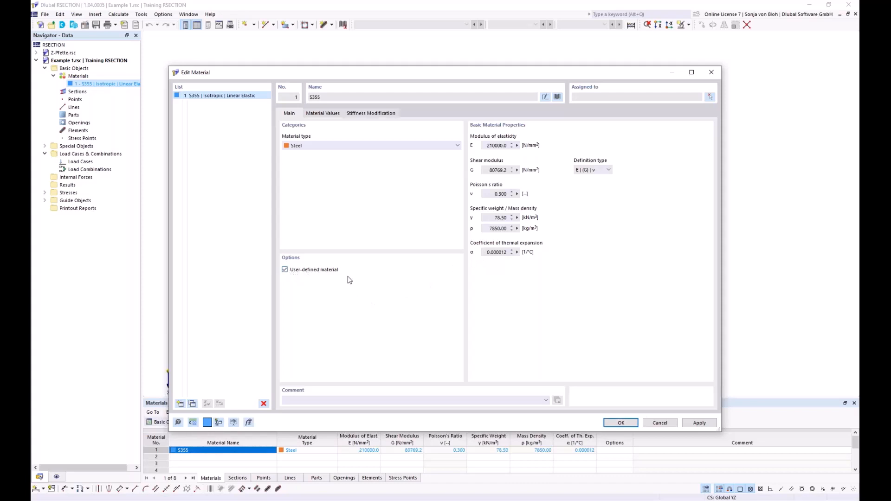
pyautogui.click(327, 115)
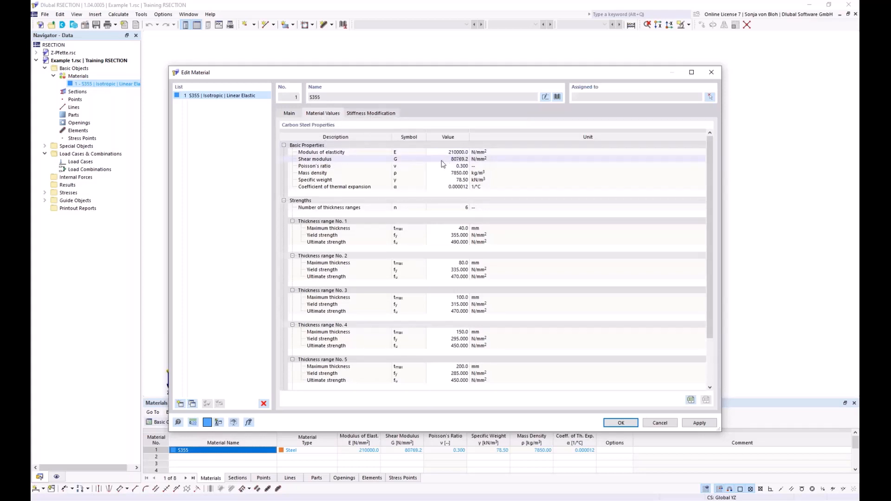
pyautogui.click(291, 114)
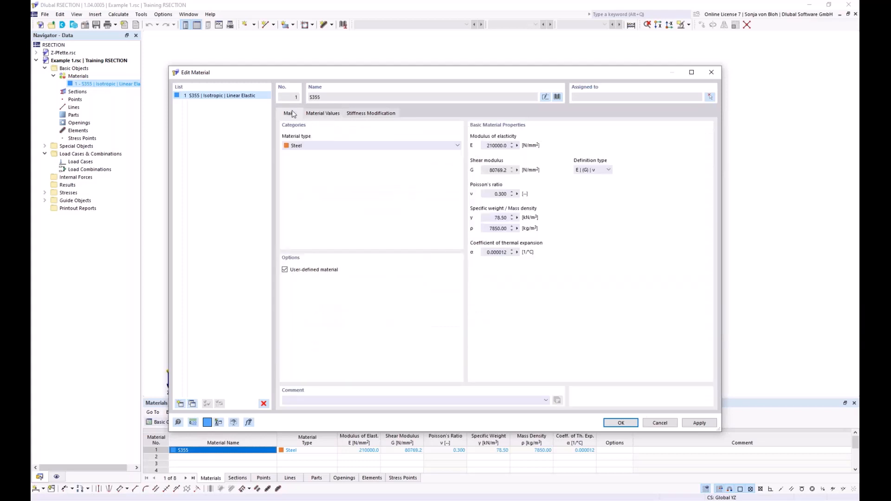
pyautogui.click(285, 270)
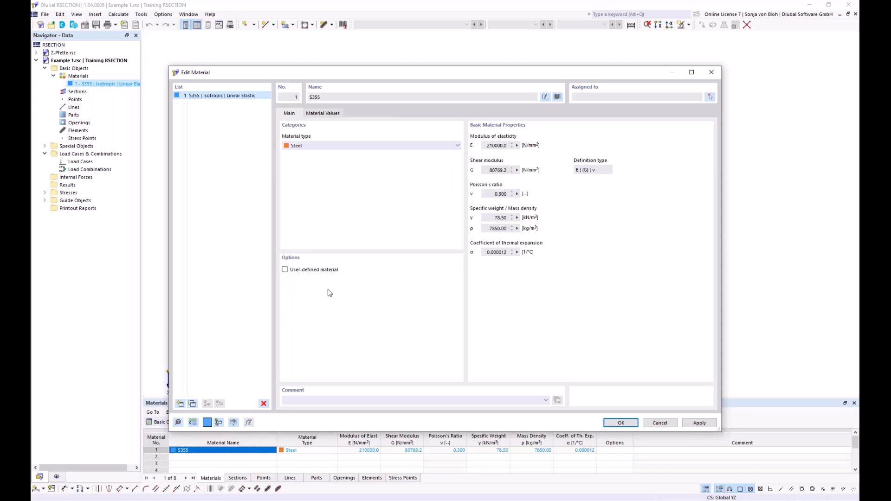
pyautogui.click(622, 423)
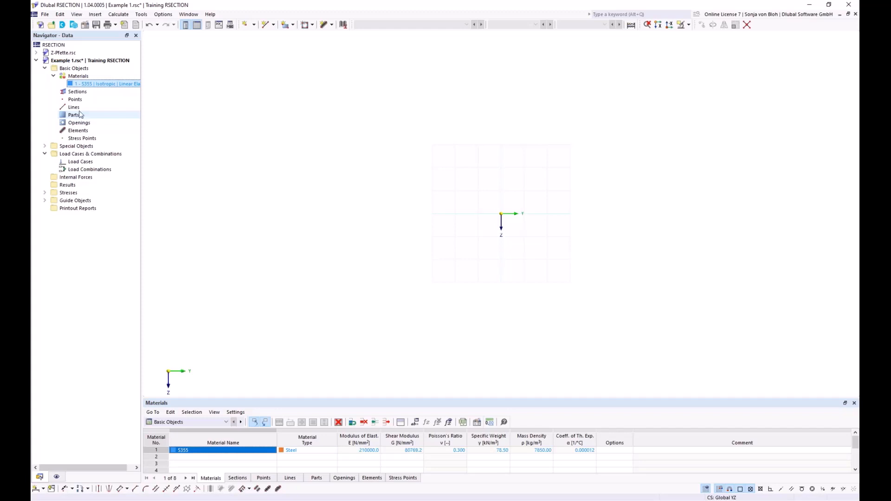
pyautogui.click(332, 25)
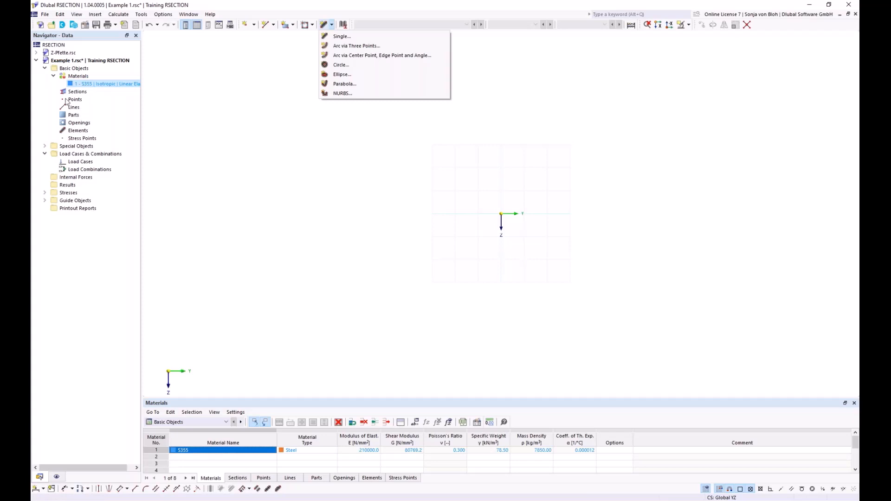
pyautogui.rightClick(83, 132)
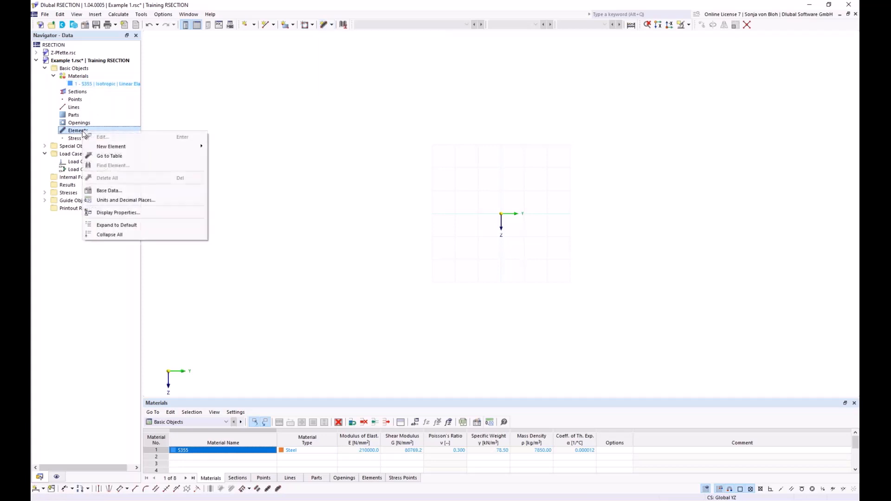
pyautogui.moveTo(111, 146)
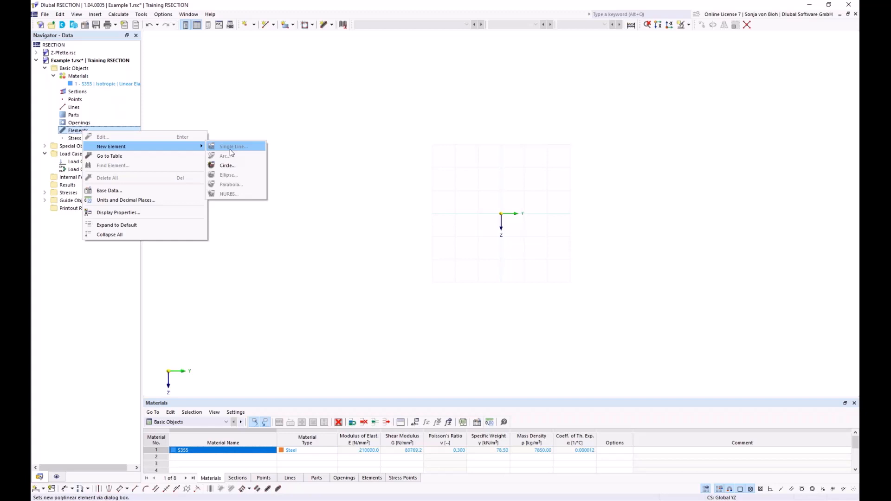
pyautogui.click(313, 145)
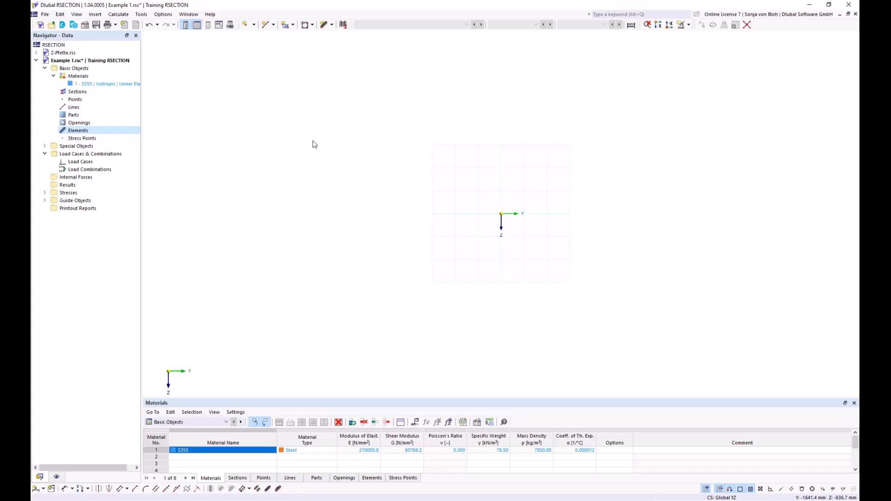
# Step: Create a single-line element by length and direction, 150 mm long and 10.7 mm thick at 0°, starting at the coordinate origin
pyautogui.click(333, 25)
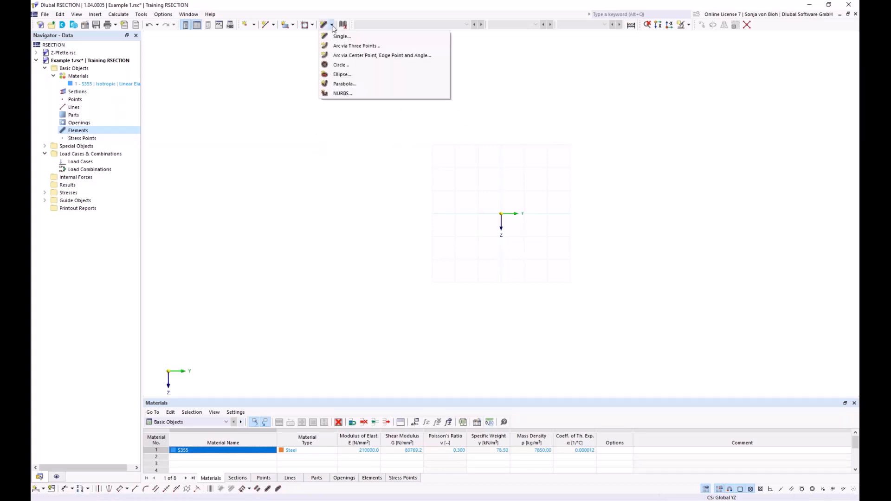
pyautogui.click(340, 36)
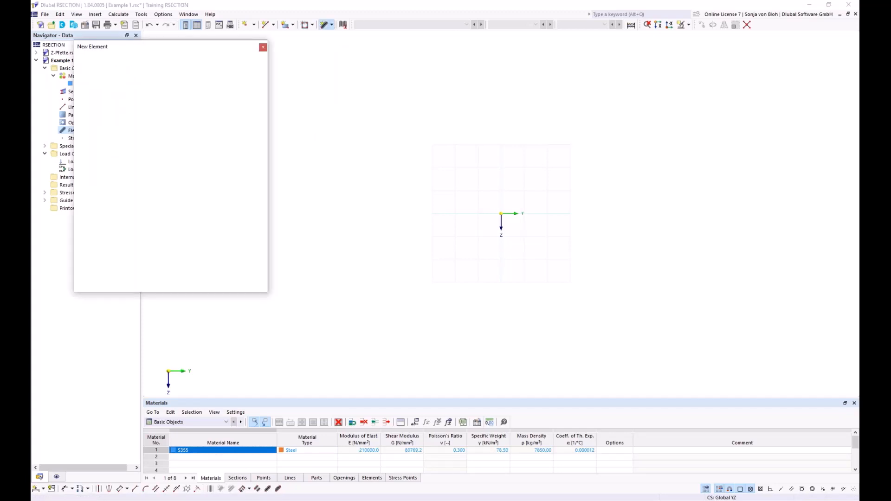
pyautogui.moveTo(134, 48); pyautogui.dragTo(274, 81)
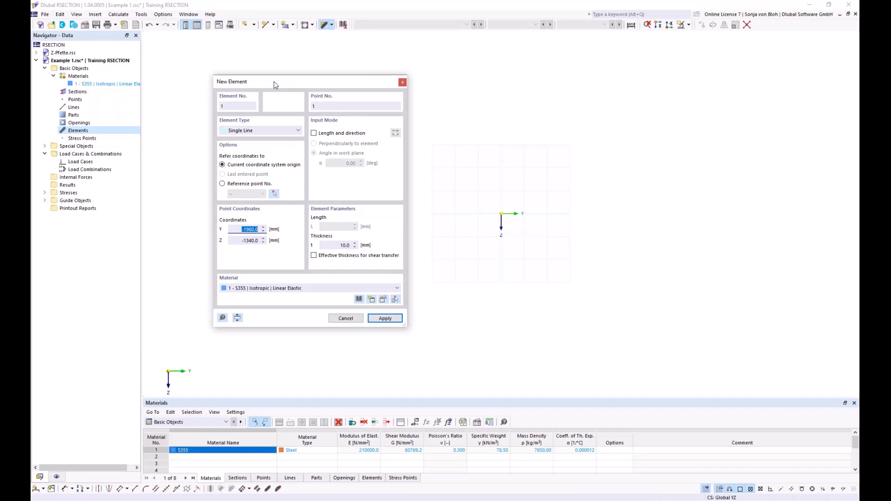
pyautogui.click(313, 133)
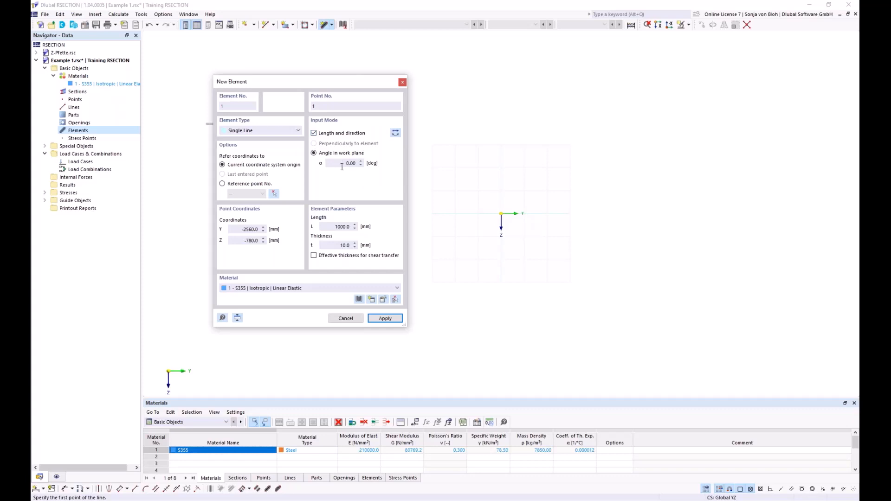
pyautogui.moveTo(328, 226); pyautogui.dragTo(370, 226)
pyautogui.write('150')
pyautogui.moveTo(334, 249); pyautogui.dragTo(363, 251)
pyautogui.write('10,7')
pyautogui.scroll(7, 523, 218)
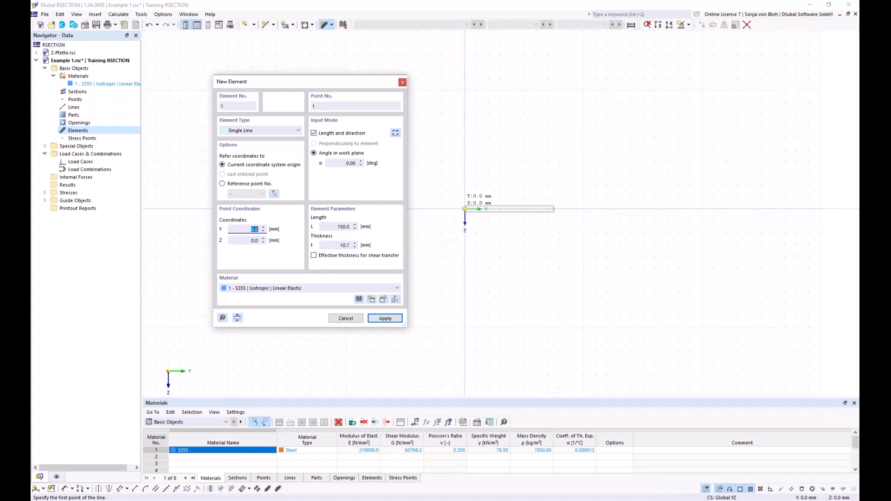
pyautogui.click(464, 209)
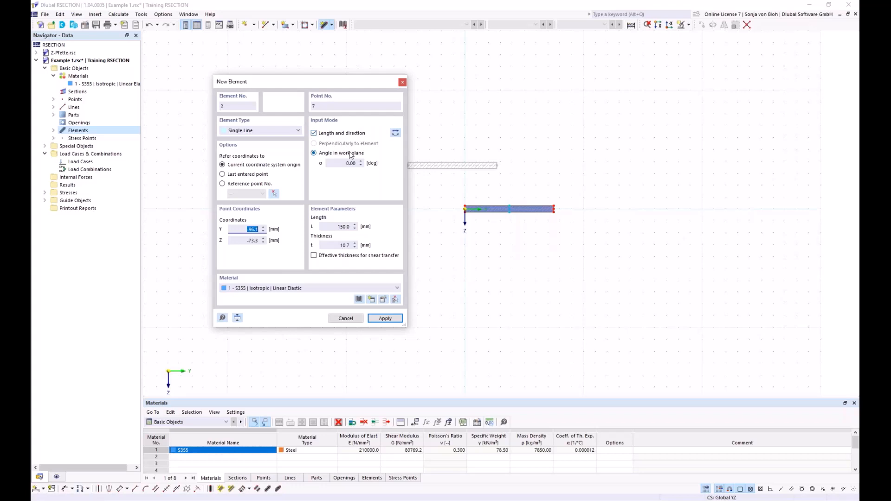
# Step: Add a vertical element at 90°, 289.3 mm long and 7.1 mm thick, running upward from the midpoint of the horizontal element
pyautogui.click(341, 163)
pyautogui.write('90')
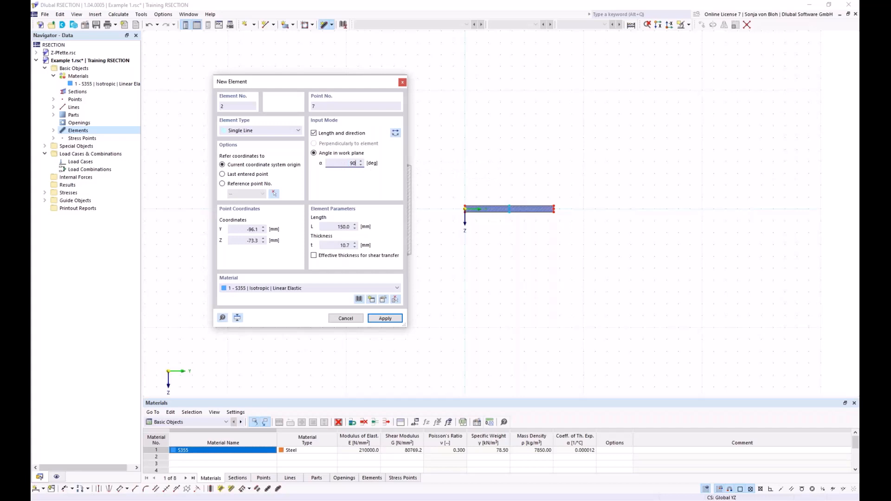
pyautogui.click(395, 134)
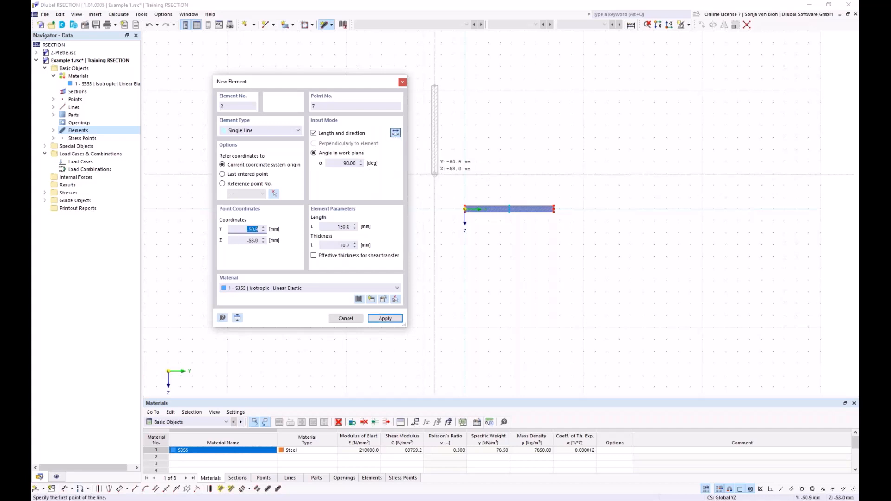
pyautogui.click(337, 226)
pyautogui.write('285')
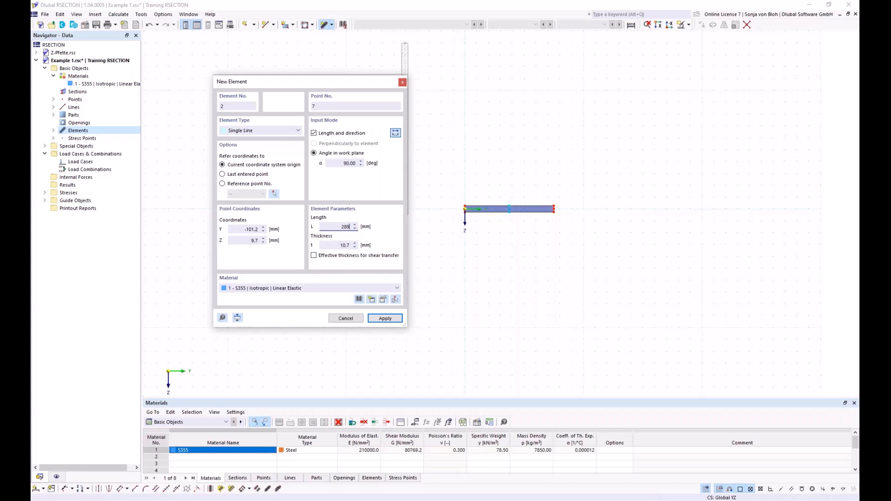
pyautogui.write(',3')
pyautogui.press('Tab')
pyautogui.write('7,')
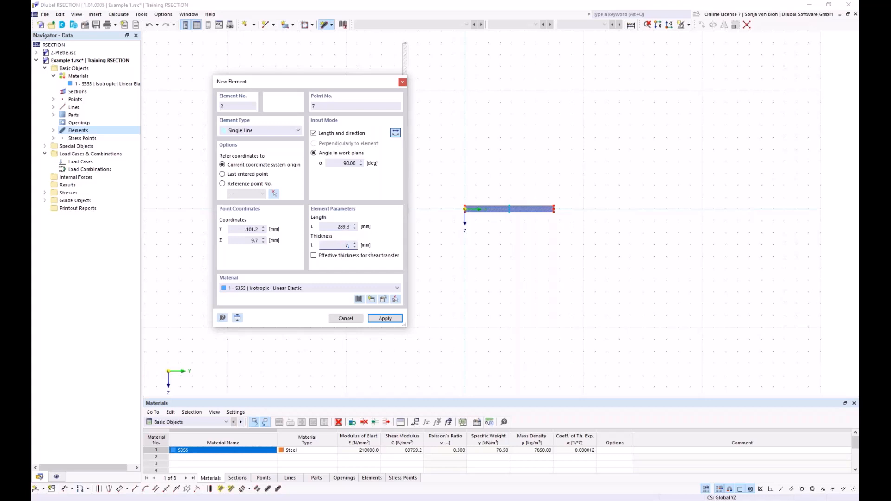
pyautogui.write('1')
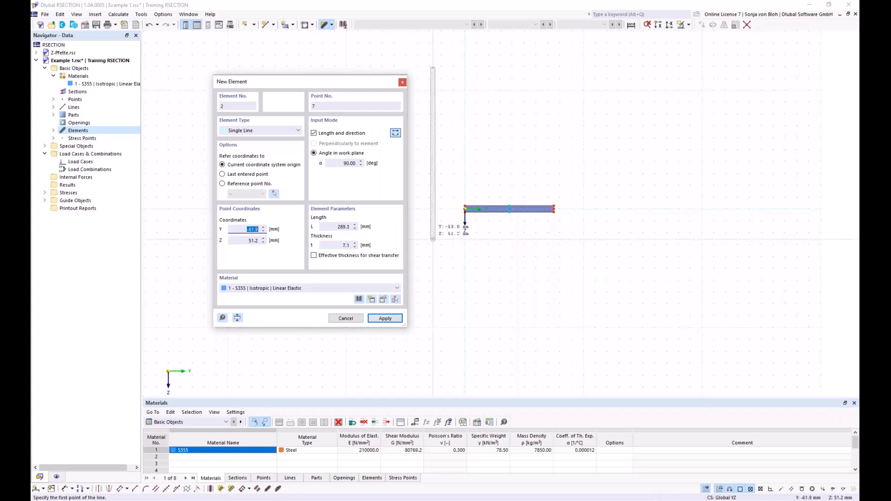
pyautogui.scroll(3, 516, 186)
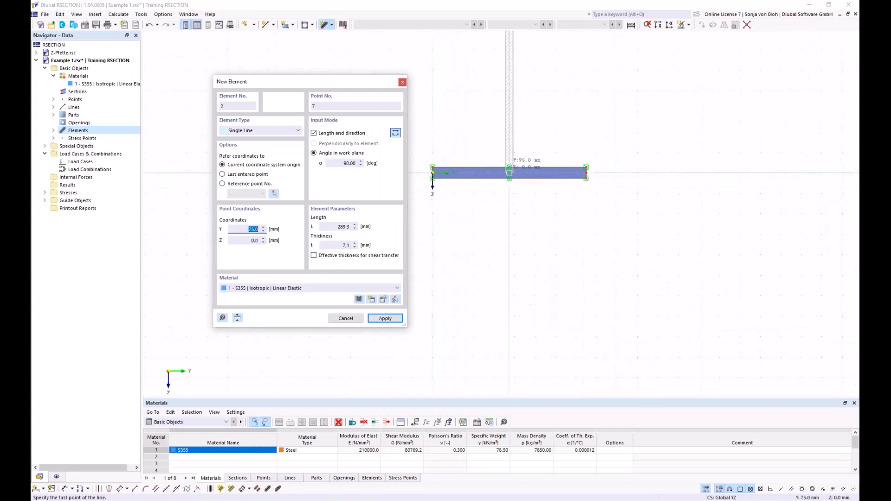
pyautogui.click(509, 173)
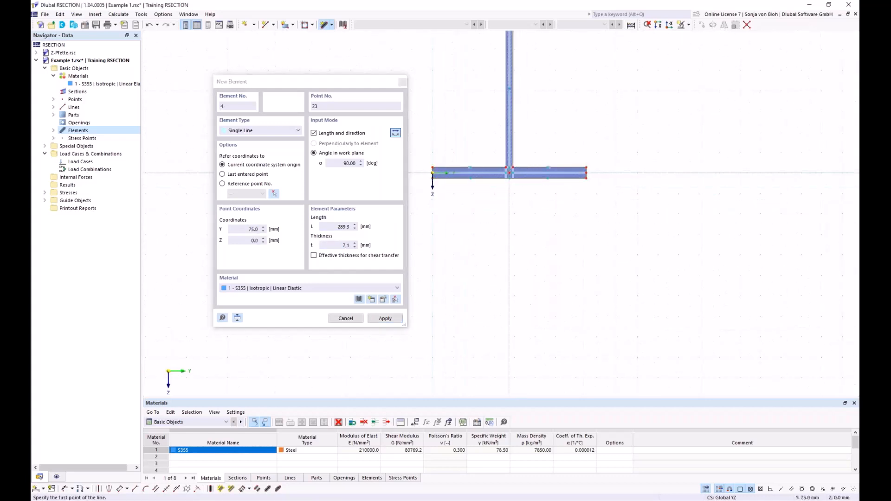
# Step: Add a horizontal element at 0°, 75 mm long and 10.7 mm thick, extending left from the upper end of the web
pyautogui.scroll(-3, 537, 278)
pyautogui.moveTo(537, 280); pyautogui.dragTo(530, 339, button='middle')
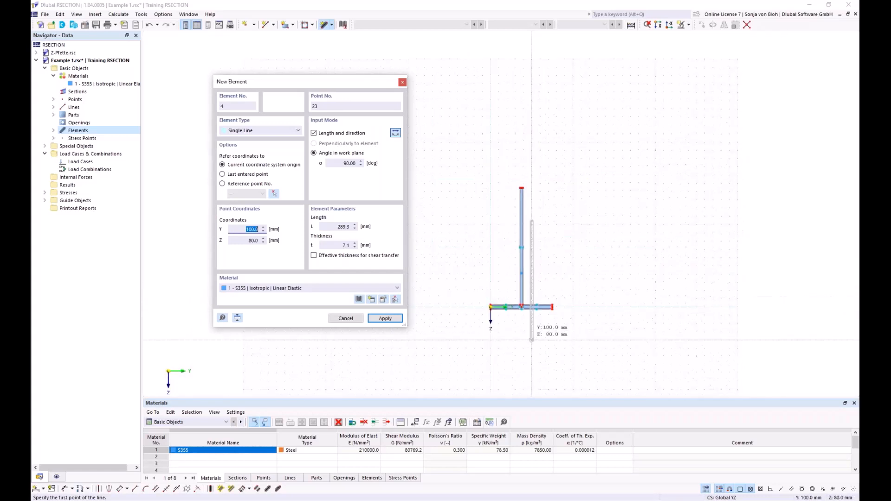
pyautogui.scroll(2, 534, 248)
pyautogui.moveTo(540, 273); pyautogui.dragTo(548, 255, button='middle')
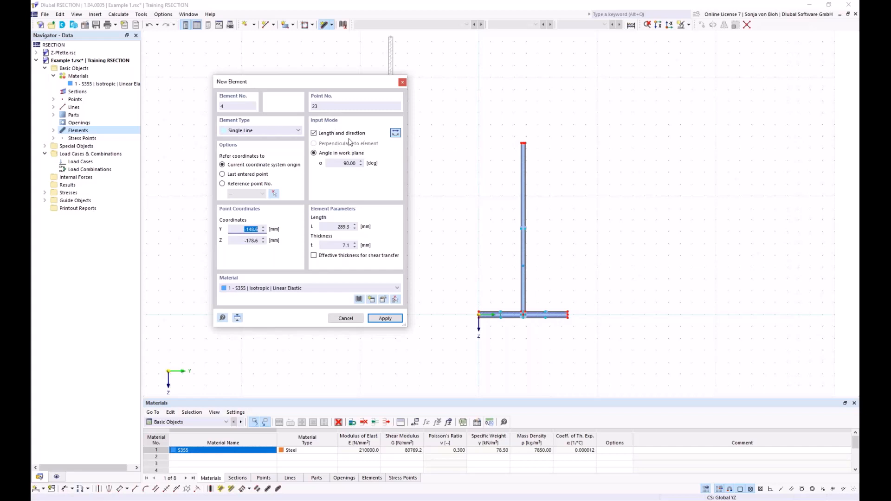
pyautogui.moveTo(344, 164); pyautogui.dragTo(369, 166)
pyautogui.write('0')
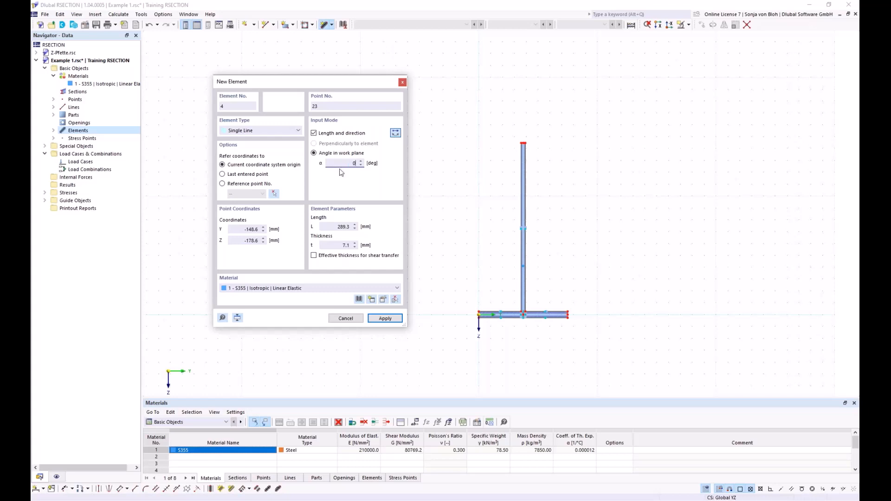
pyautogui.moveTo(330, 227); pyautogui.dragTo(351, 230)
pyautogui.write('75')
pyautogui.press('Tab')
pyautogui.write('10')
pyautogui.write(',7')
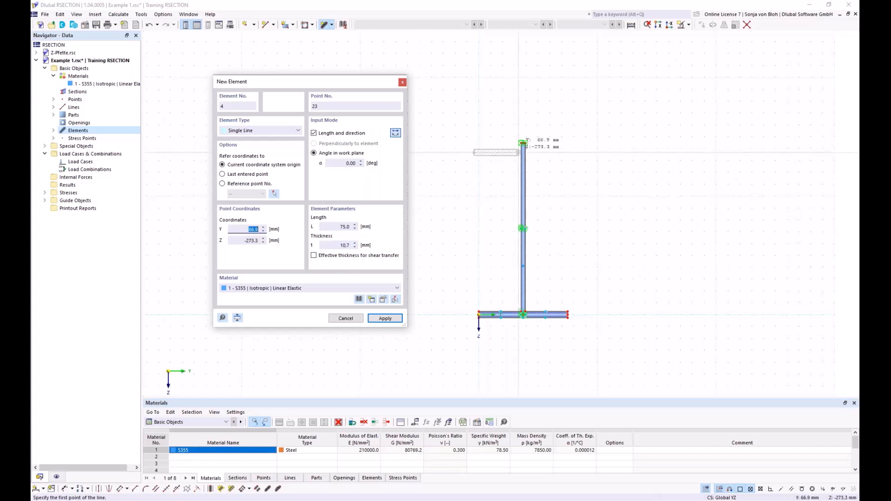
pyautogui.scroll(5, 507, 156)
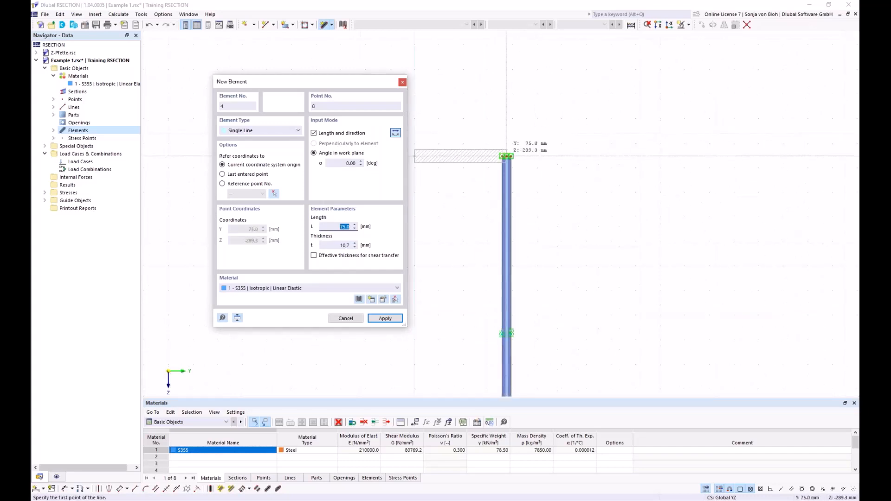
pyautogui.click(507, 155)
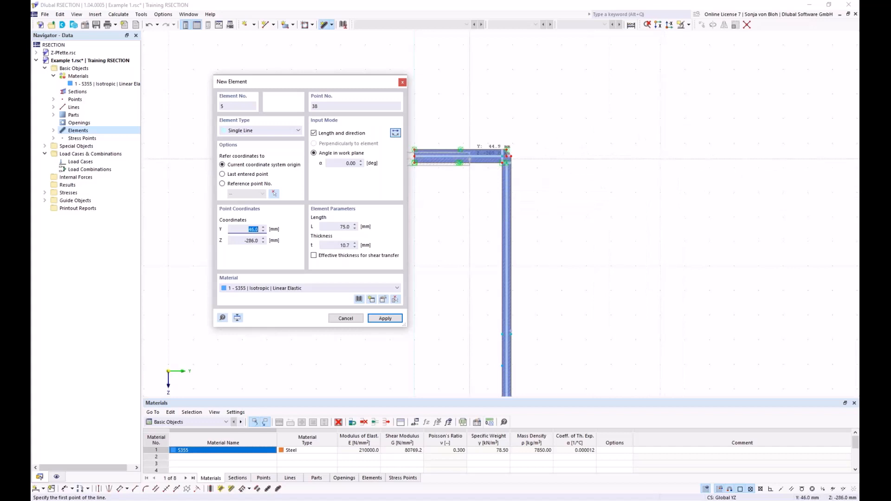
# Step: Reverse the element direction and add the matching 75 mm long, 10.7 mm thick element to the right of the web's upper end
pyautogui.click(396, 134)
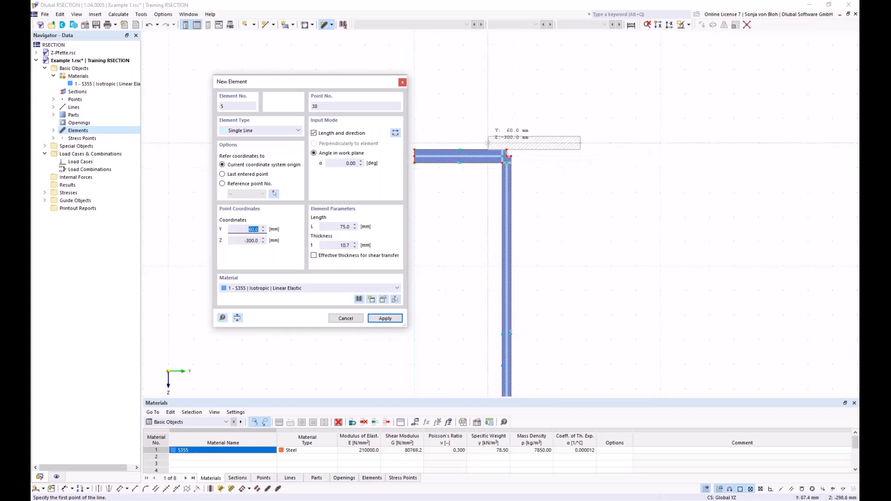
pyautogui.scroll(3, 515, 160)
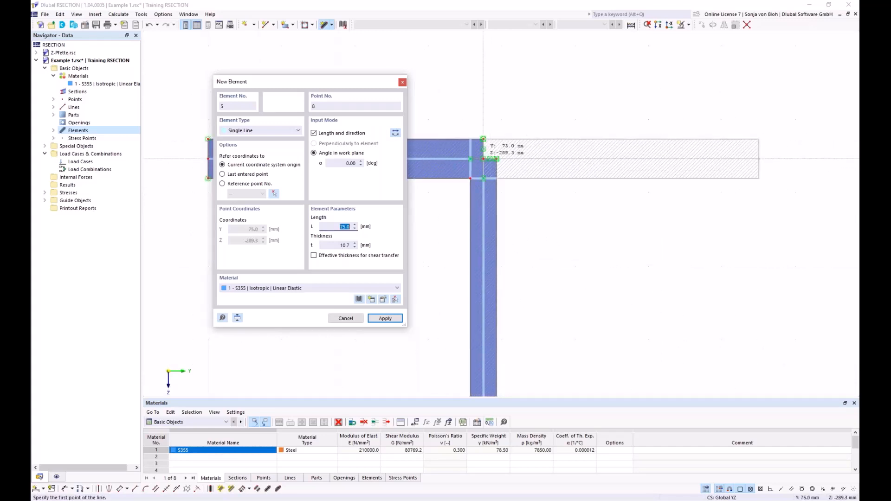
pyautogui.click(492, 159)
pyautogui.scroll(-3, 452, 162)
pyautogui.scroll(-4, 467, 162)
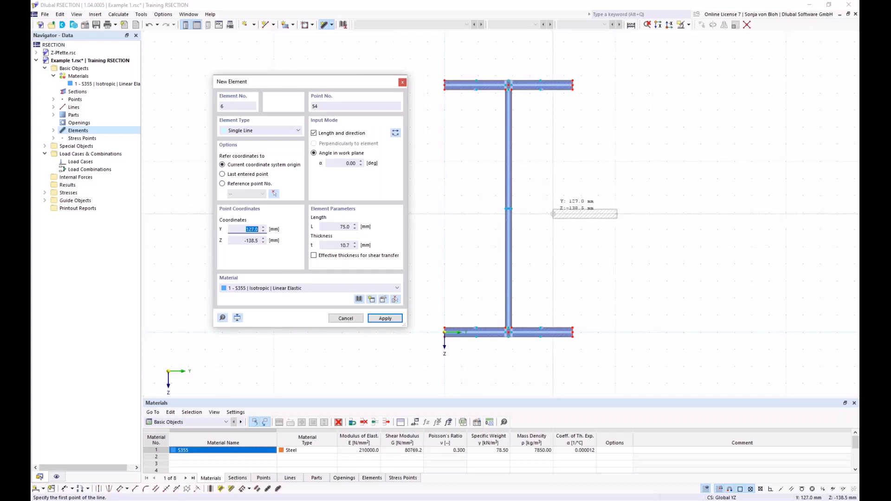
pyautogui.press('Escape')
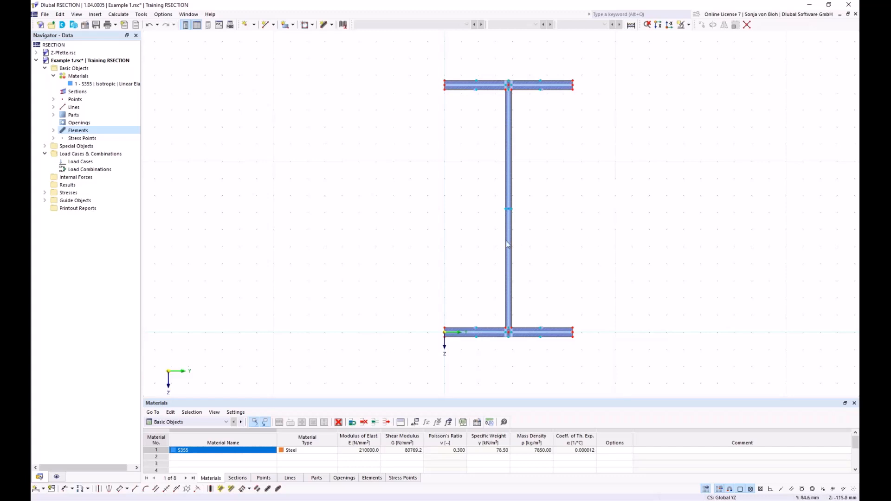
# Step: Create a round corner with a 15 mm radius between the upper flange's underside and the left face of the web
pyautogui.click(146, 489)
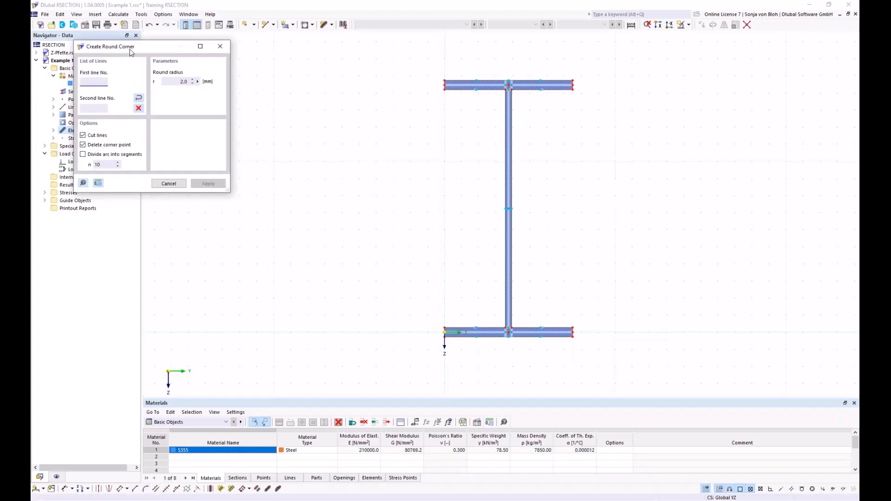
pyautogui.moveTo(130, 48); pyautogui.dragTo(248, 74)
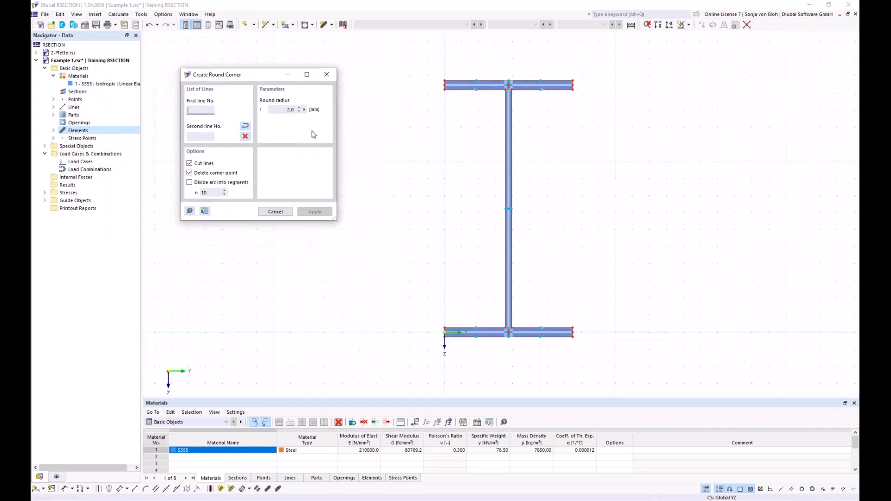
pyautogui.click(292, 110)
pyautogui.write('15')
pyautogui.scroll(3, 519, 99)
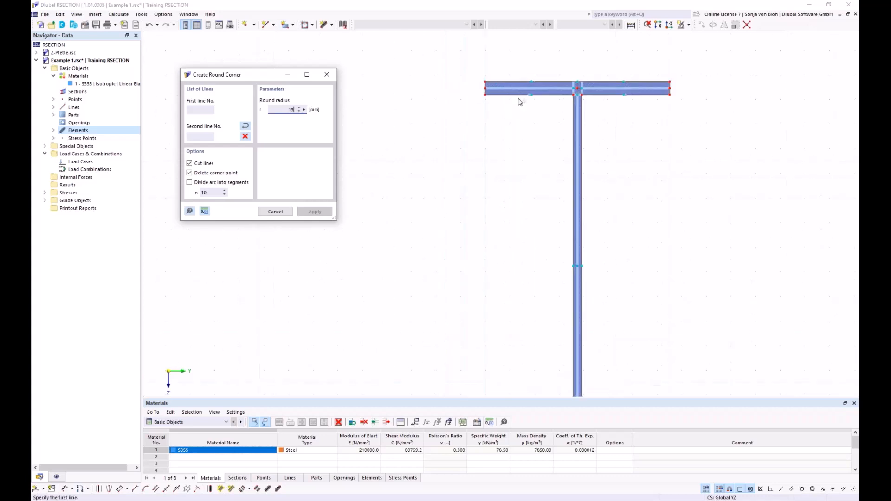
pyautogui.scroll(2, 486, 198)
pyautogui.click(496, 161)
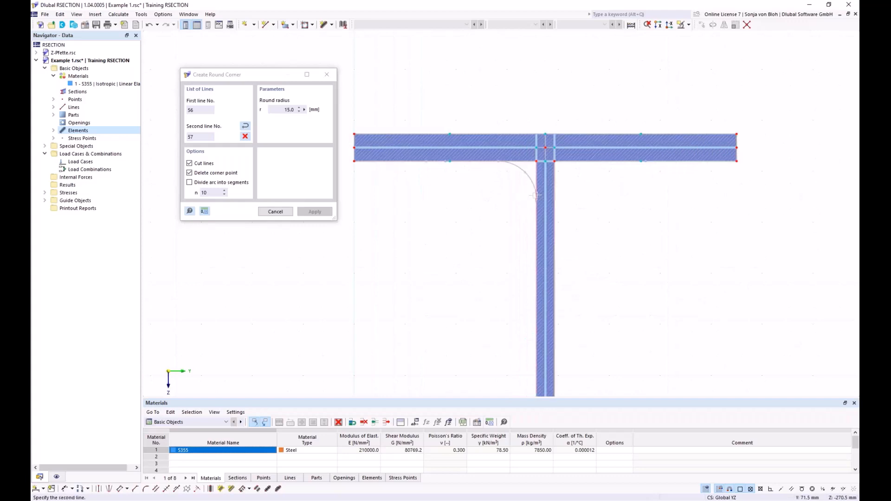
pyautogui.click(536, 195)
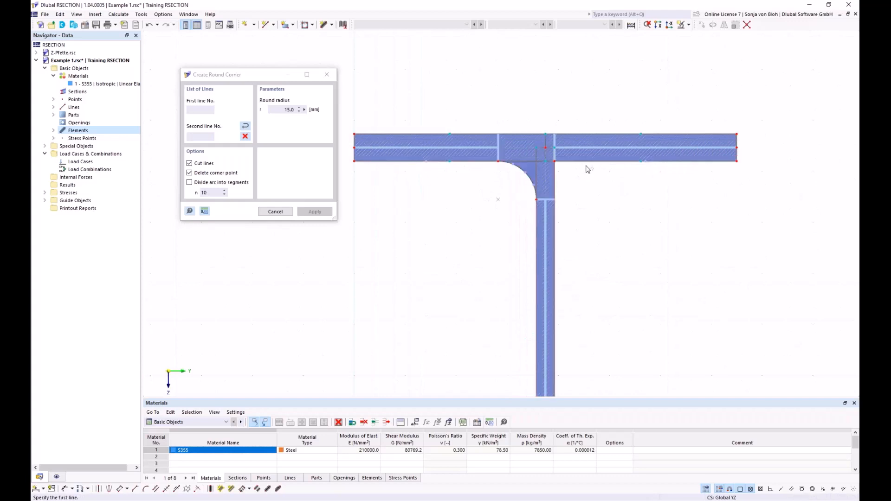
# Step: Create the same 15 mm round corner between the upper flange and the right face of the web
pyautogui.click(555, 199)
pyautogui.scroll(-3, 503, 182)
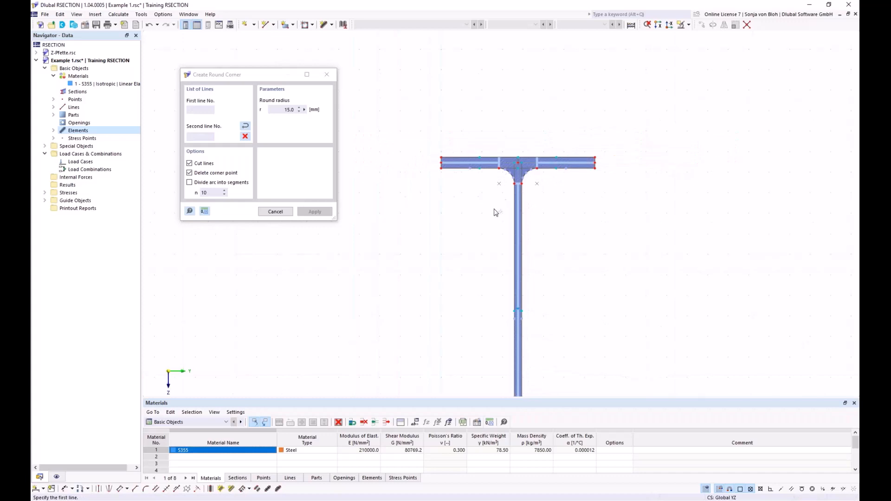
pyautogui.scroll(-3, 467, 265)
pyautogui.moveTo(467, 274); pyautogui.dragTo(452, 171, button='middle')
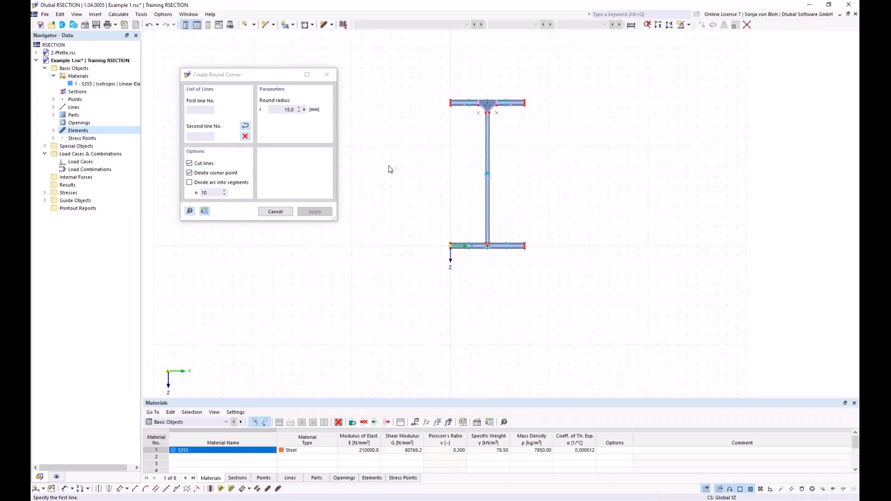
pyautogui.press('Escape')
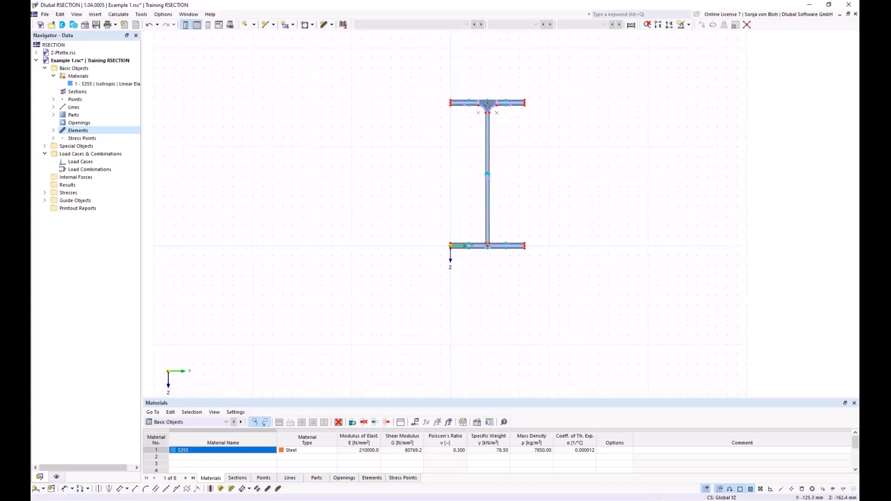
# Step: Set up an angled corner of type Edge and Angle with an edge length of 6*sqrt(2) mm and an angle of 45°
pyautogui.moveTo(403, 158); pyautogui.dragTo(374, 204, button='middle')
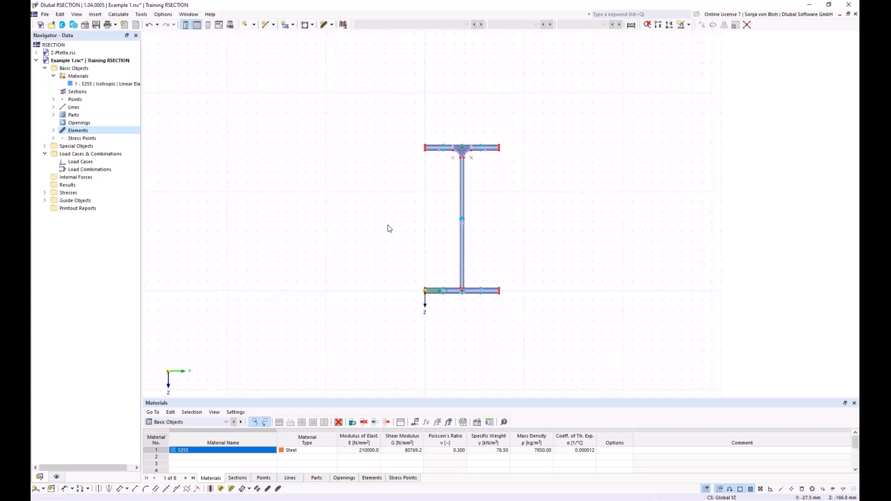
pyautogui.scroll(-1, 341, 276)
pyautogui.click(134, 490)
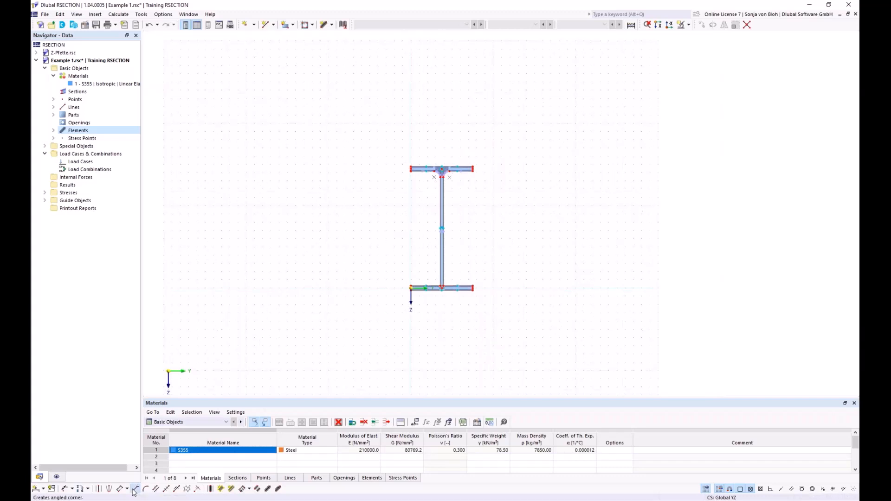
pyautogui.moveTo(136, 51); pyautogui.dragTo(226, 88)
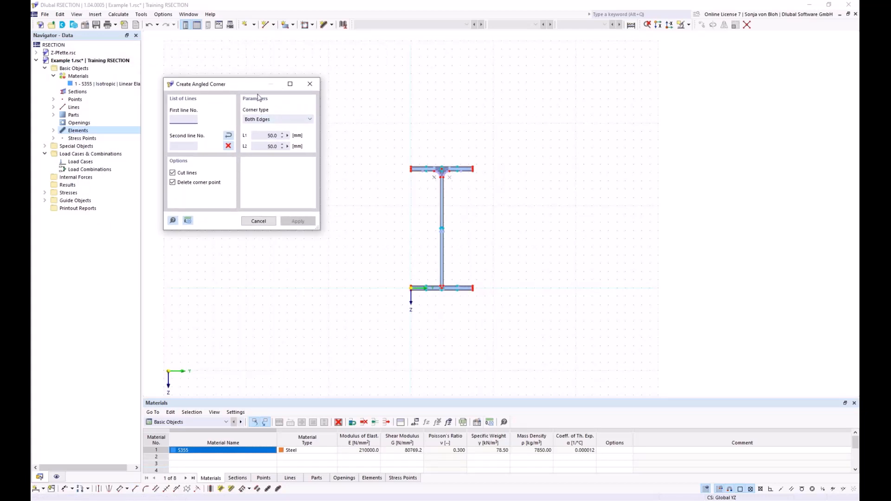
pyautogui.click(309, 119)
pyautogui.click(300, 105)
pyautogui.click(292, 119)
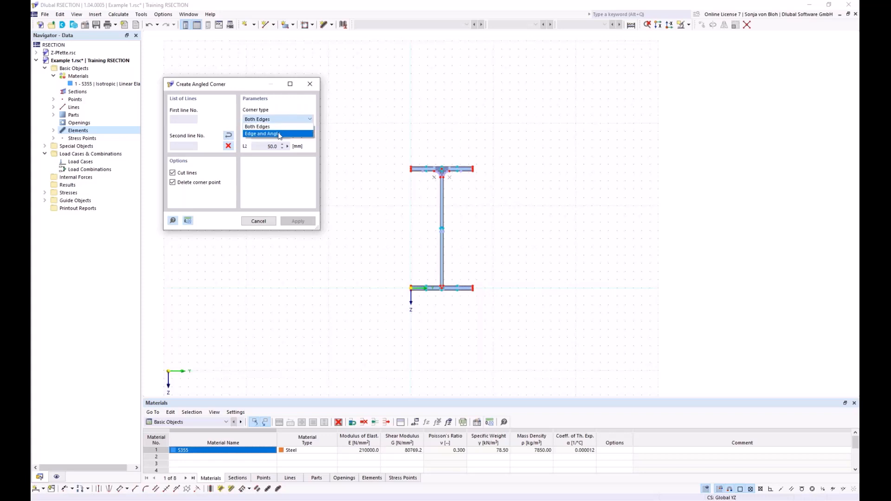
pyautogui.click(279, 134)
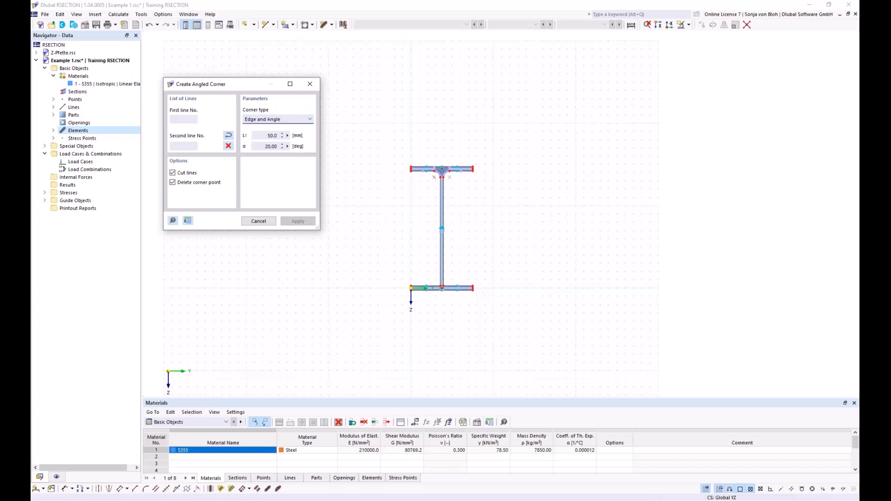
pyautogui.click(267, 135)
pyautogui.write('6*sqrt(2')
pyautogui.click(262, 147)
pyautogui.moveTo(258, 147); pyautogui.dragTo(279, 147)
pyautogui.write('45')
# Step: Create the angled corners between the lower flange's upper edge and both faces of the web
pyautogui.scroll(5, 393, 296)
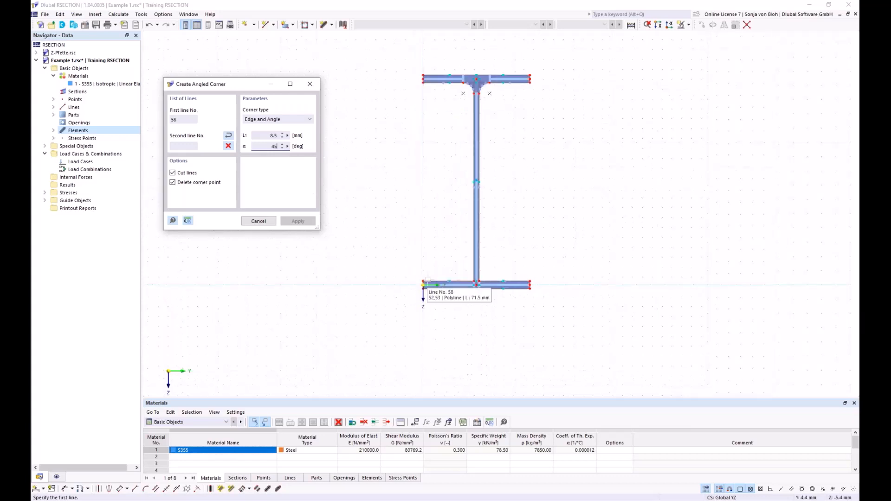
pyautogui.click(461, 283)
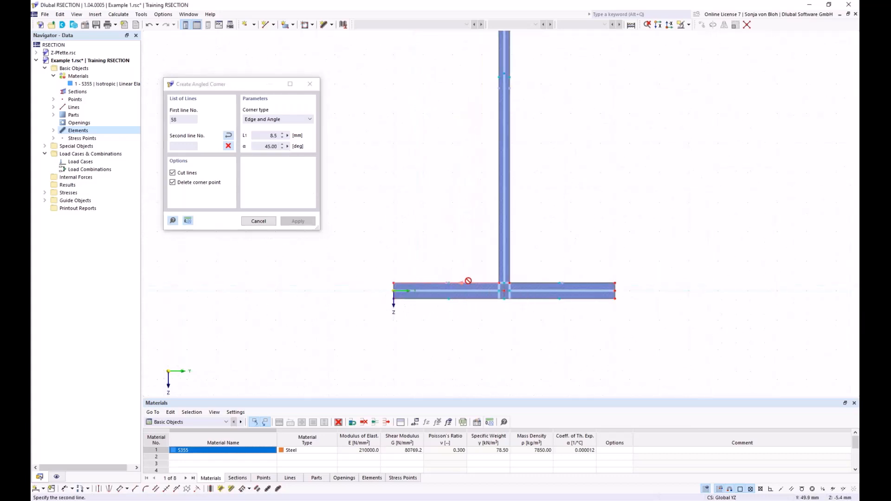
pyautogui.click(498, 267)
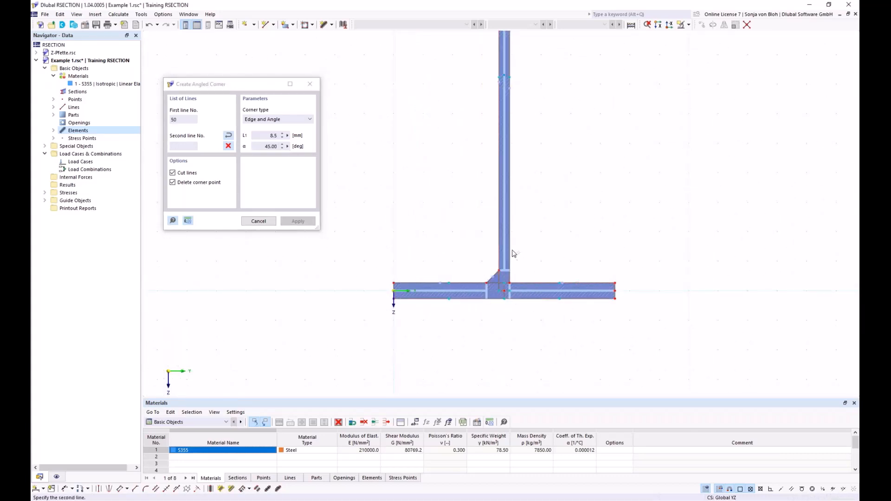
pyautogui.click(501, 281)
pyautogui.press('Escape')
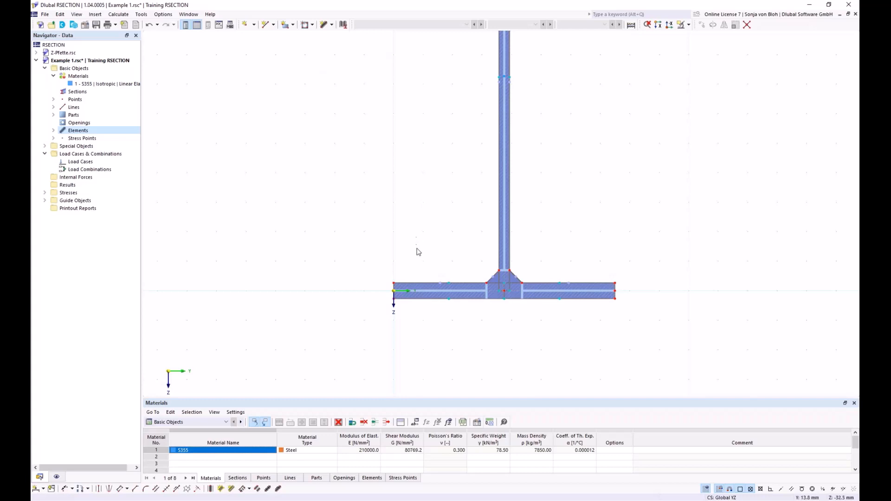
pyautogui.scroll(-3, 508, 223)
pyautogui.moveTo(499, 147); pyautogui.dragTo(473, 229, button='middle')
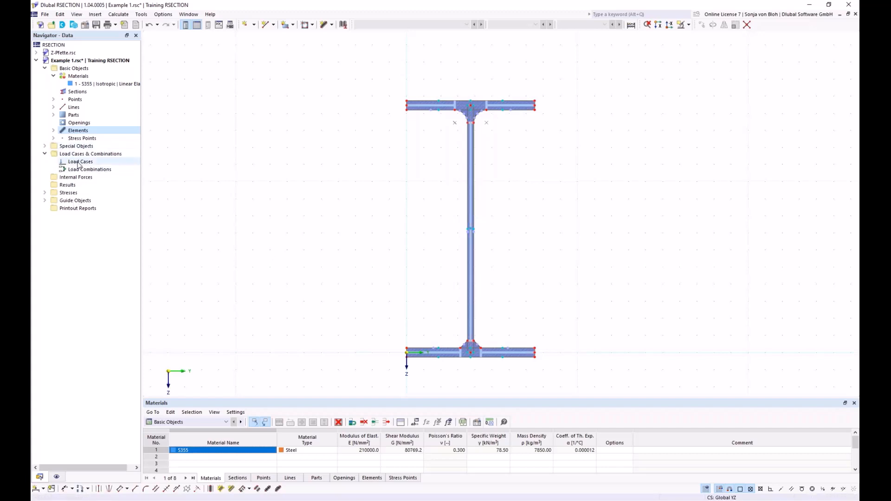
# Step: Create two permanent load cases, LC1 named N and LC2 named M
pyautogui.rightClick(79, 162)
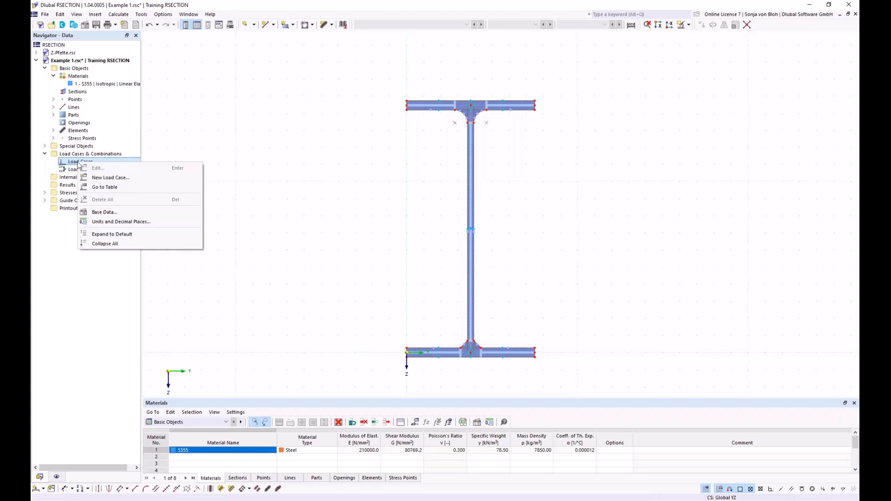
pyautogui.click(107, 179)
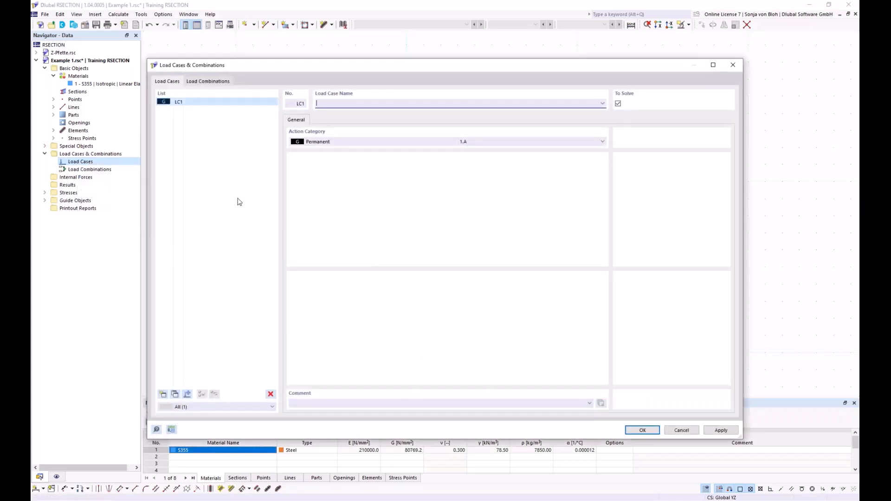
pyautogui.write('N')
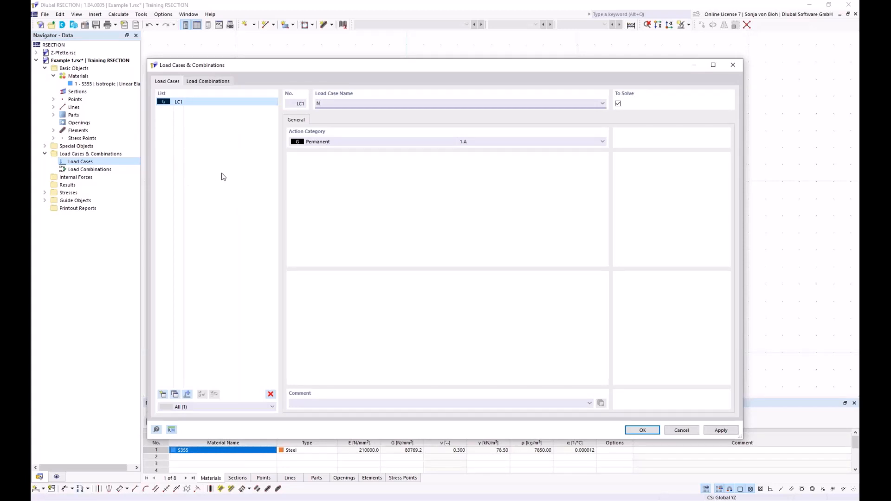
pyautogui.click(163, 395)
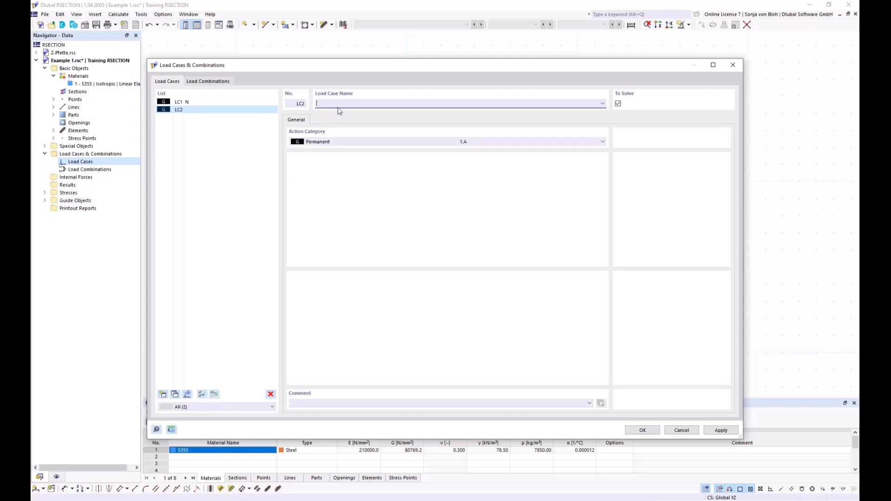
pyautogui.write('M')
# Step: Create load combination CO1 and assign both load cases LC1 and LC2 to it with a factor of 1.00
pyautogui.click(226, 83)
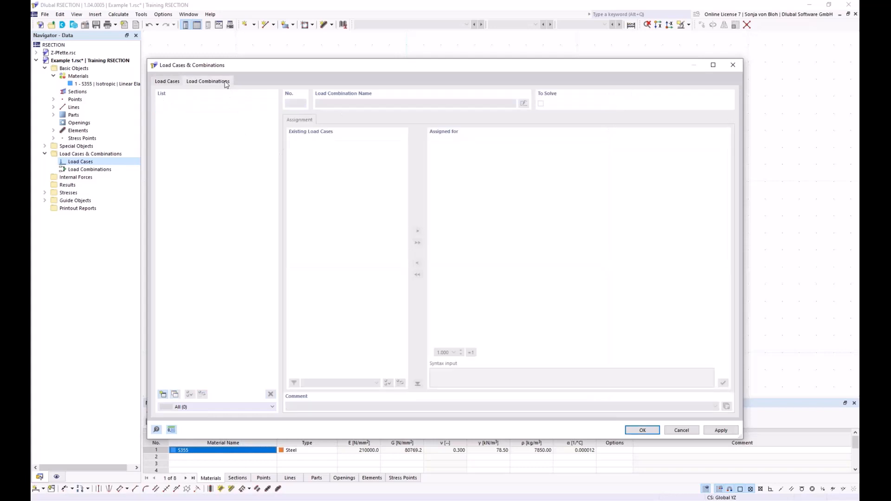
pyautogui.click(163, 394)
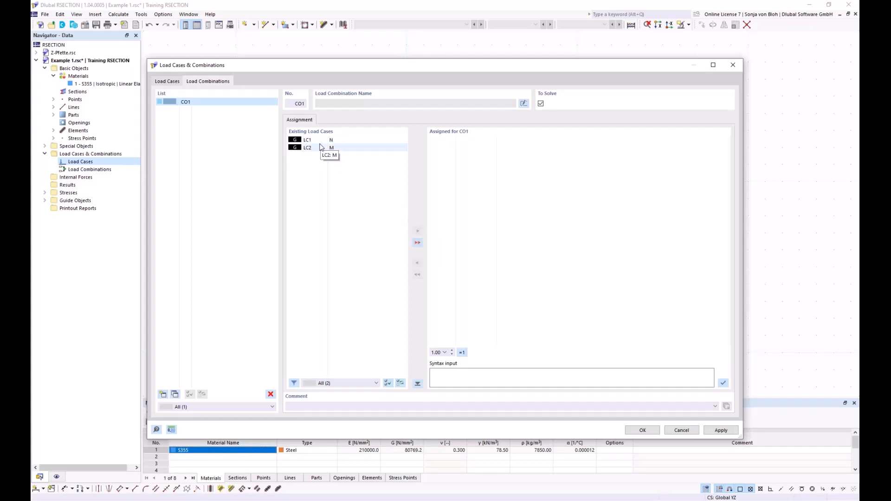
pyautogui.click(417, 243)
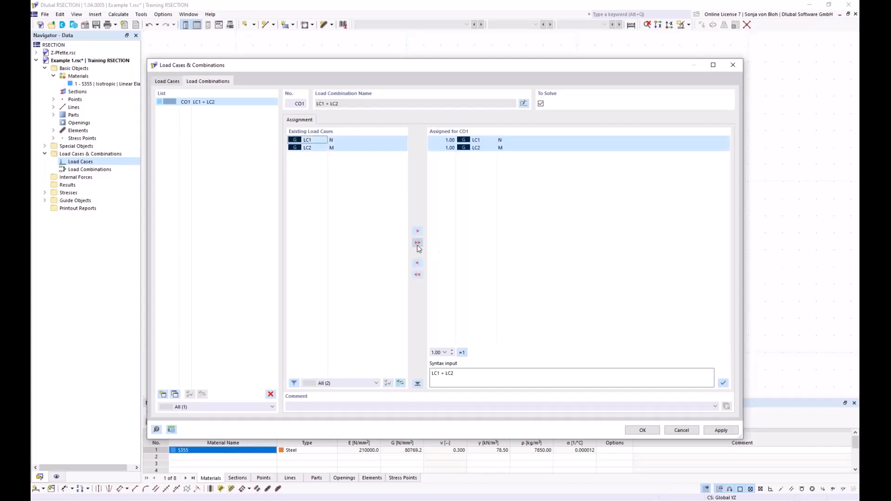
# Step: Review the available factors for LC1 in load combination CO1, keep 1.00 and confirm the load cases and combinations
pyautogui.click(446, 140)
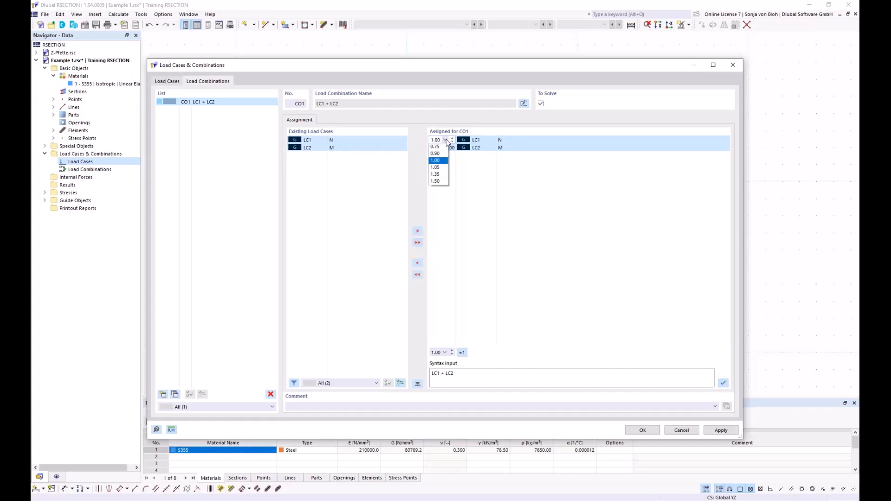
pyautogui.click(446, 140)
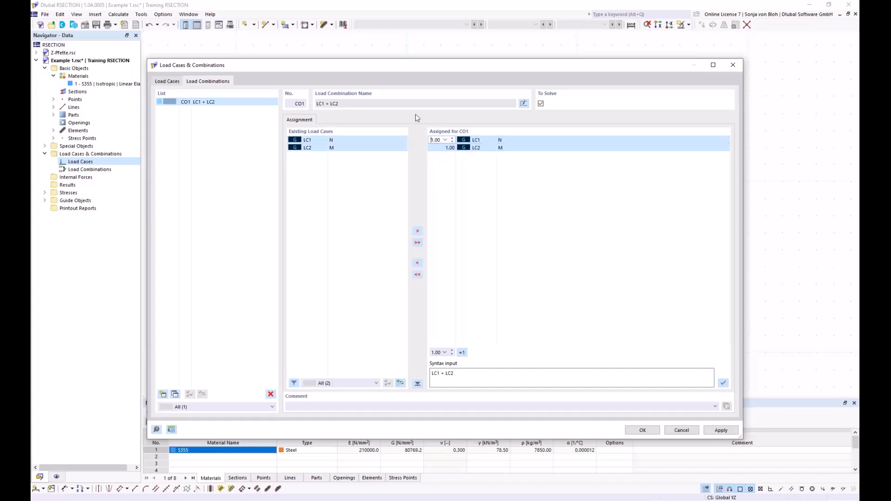
pyautogui.click(642, 431)
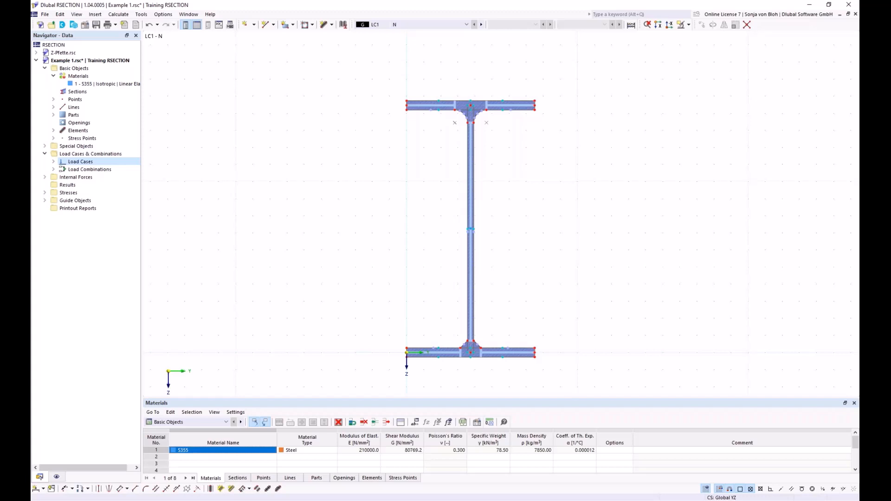
# Step: Define internal forces for load case LC1 on member 1 with an axial force N of -10 kN
pyautogui.click(226, 423)
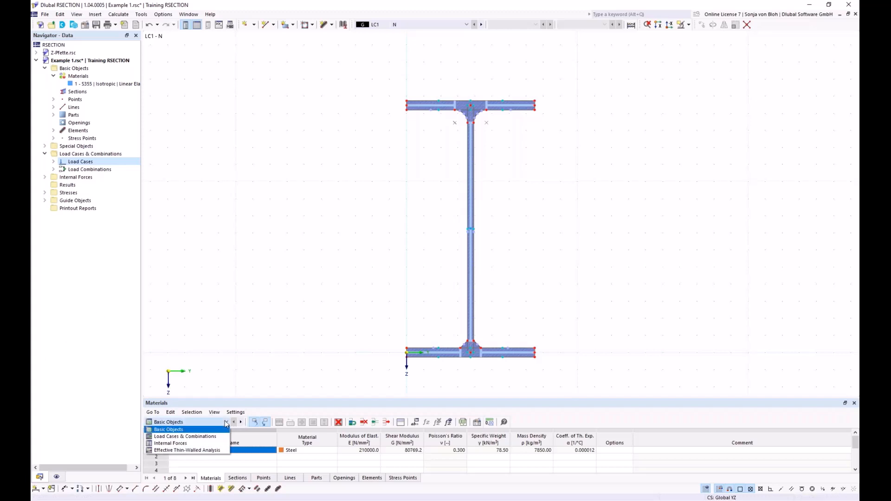
pyautogui.click(189, 444)
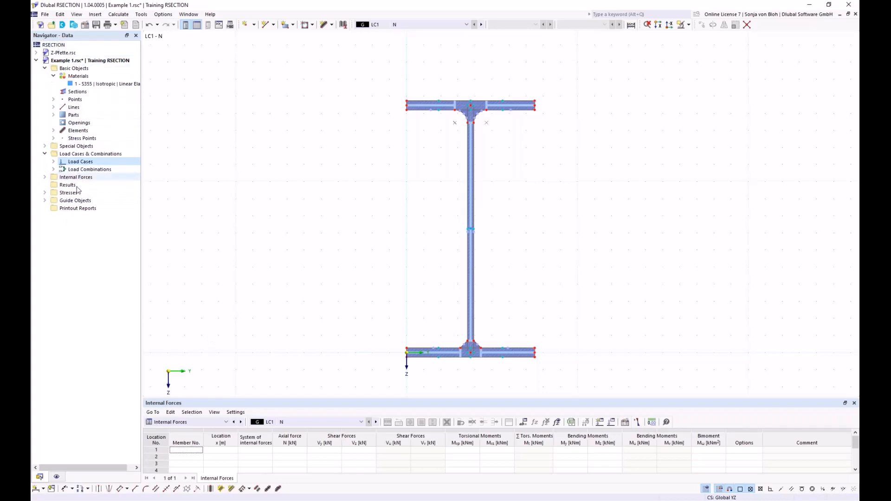
pyautogui.click(45, 177)
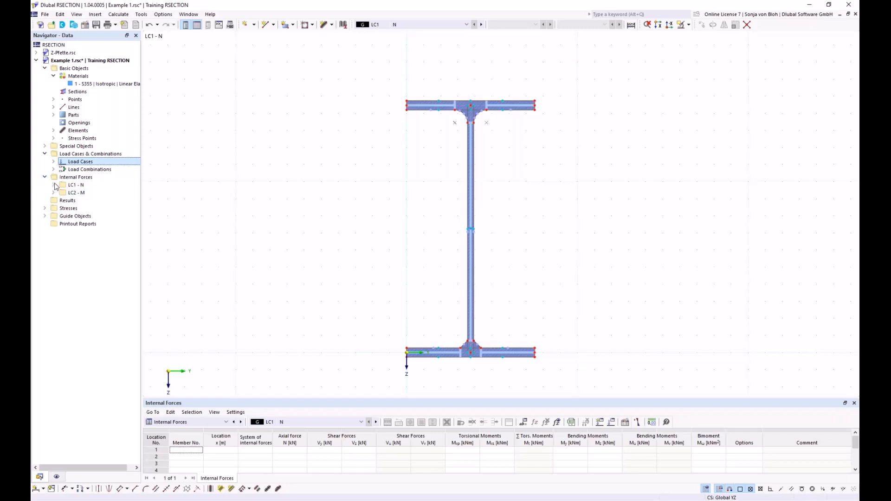
pyautogui.click(54, 185)
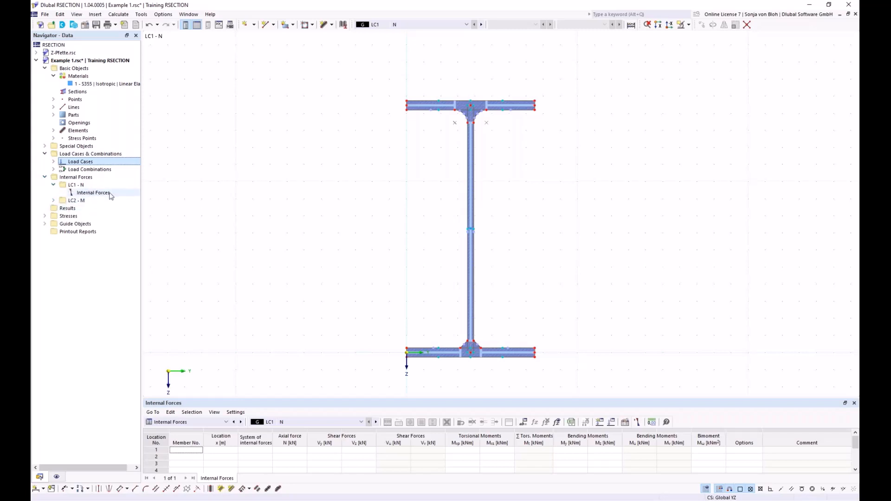
pyautogui.click(90, 195)
pyautogui.doubleClick(90, 196)
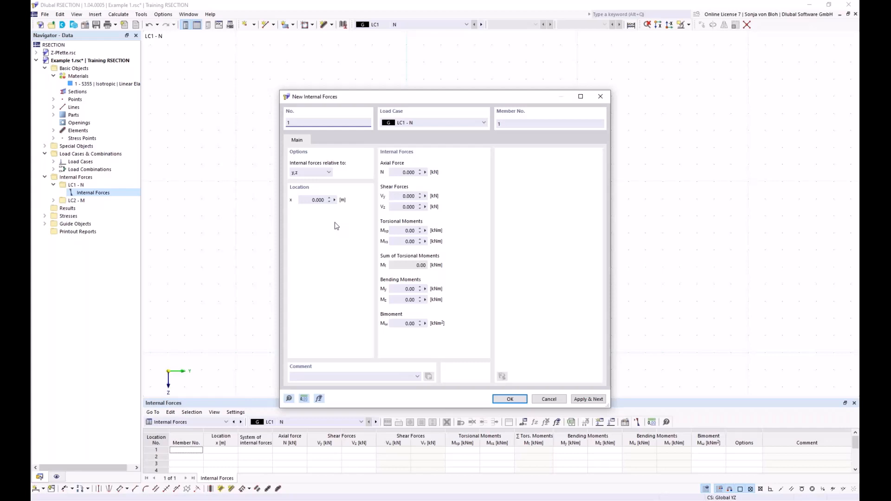
pyautogui.doubleClick(404, 173)
pyautogui.press('BackSpace')
pyautogui.click(586, 400)
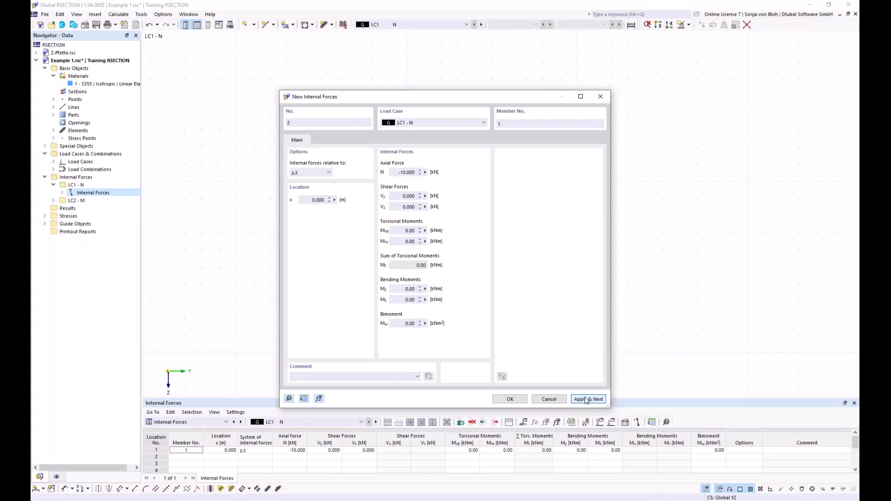
# Step: Define internal forces for load case LC2 with axial force N of 0 and bending moment My of 100 kNm
pyautogui.click(483, 123)
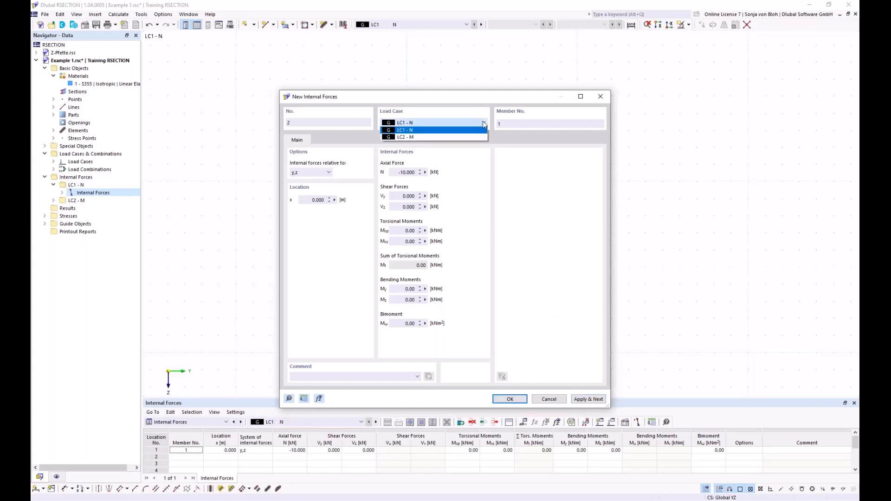
pyautogui.click(425, 137)
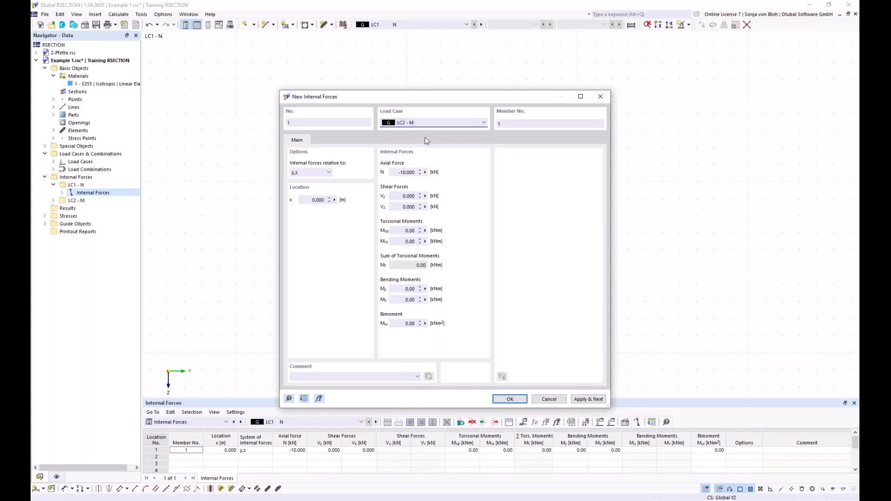
pyautogui.click(397, 172)
pyautogui.write('0')
pyautogui.click(411, 289)
pyautogui.write('100')
pyautogui.click(518, 400)
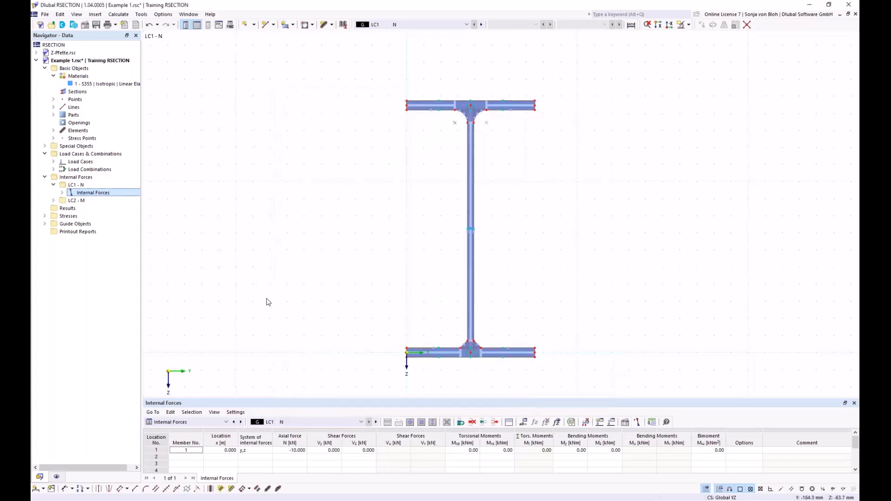
# Step: Add a standard stress point on the web at coordinates Y 75 mm and Z -100 mm
pyautogui.scroll(3, 432, 102)
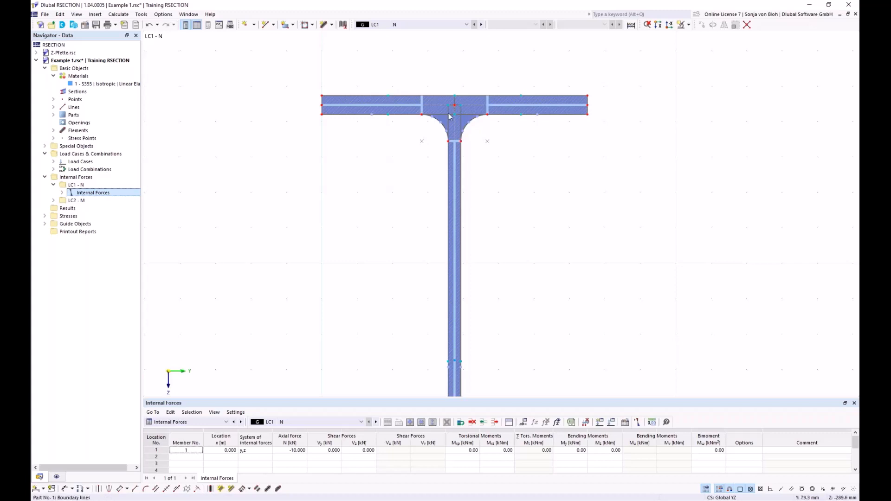
pyautogui.scroll(-4, 415, 158)
pyautogui.scroll(-2, 387, 223)
pyautogui.moveTo(385, 230); pyautogui.dragTo(375, 170, button='middle')
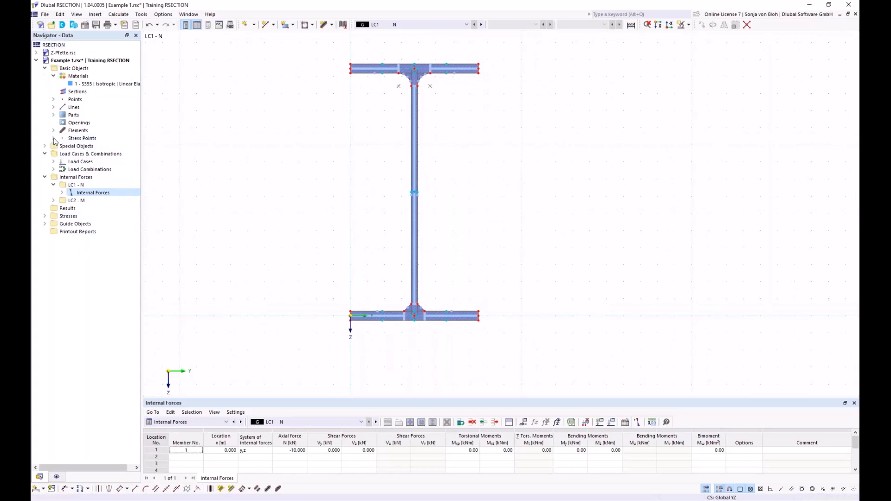
pyautogui.click(54, 139)
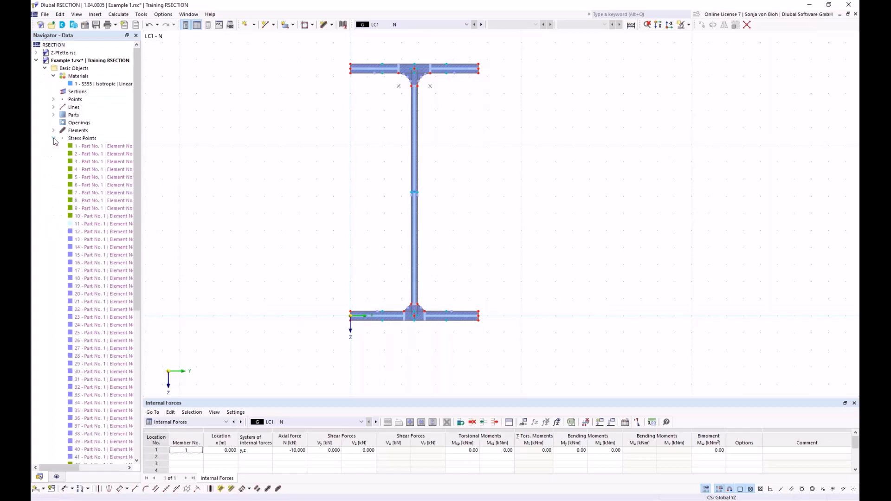
pyautogui.rightClick(80, 139)
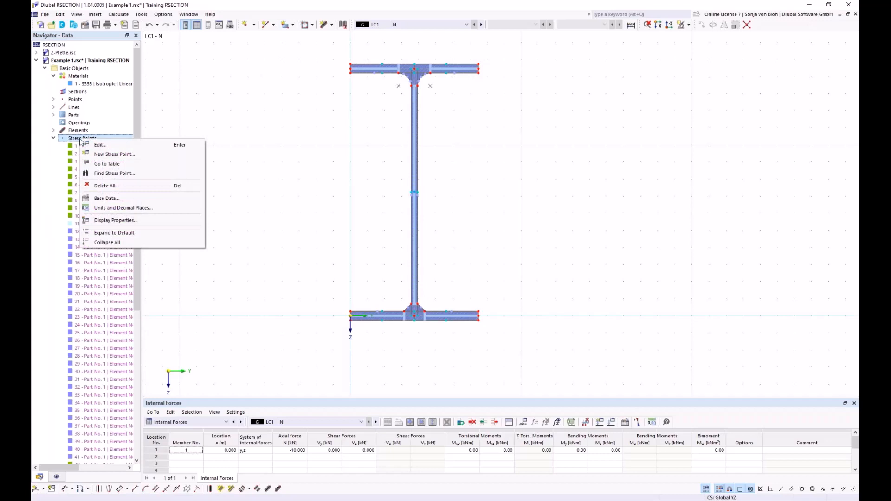
pyautogui.click(106, 155)
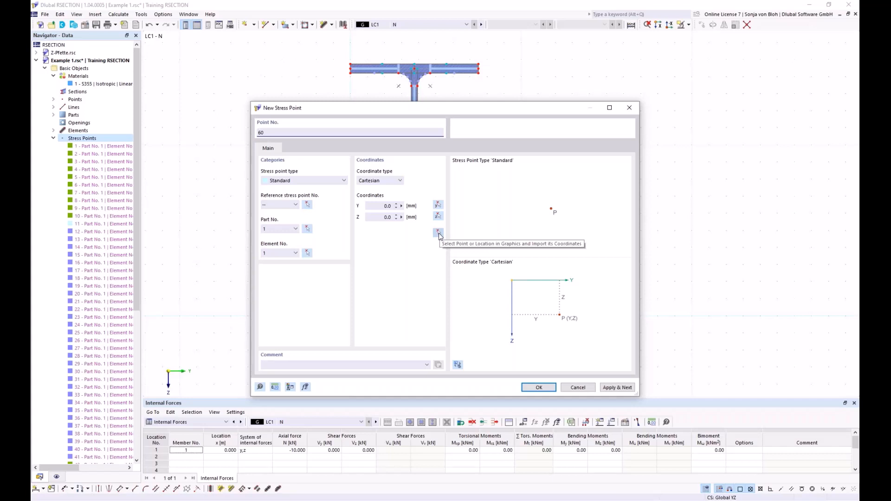
pyautogui.click(383, 205)
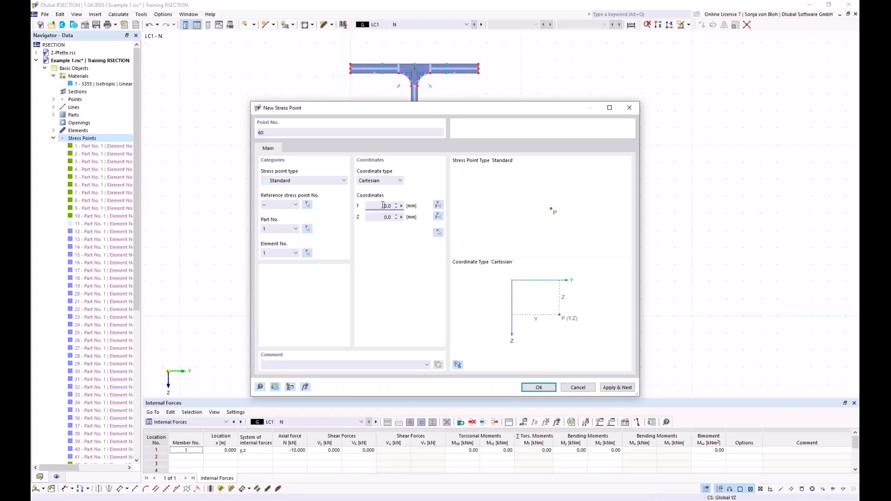
pyautogui.hotkey('ctrl', 'a')
pyautogui.write('75')
pyautogui.press('Tab')
pyautogui.write('-100')
pyautogui.click(536, 389)
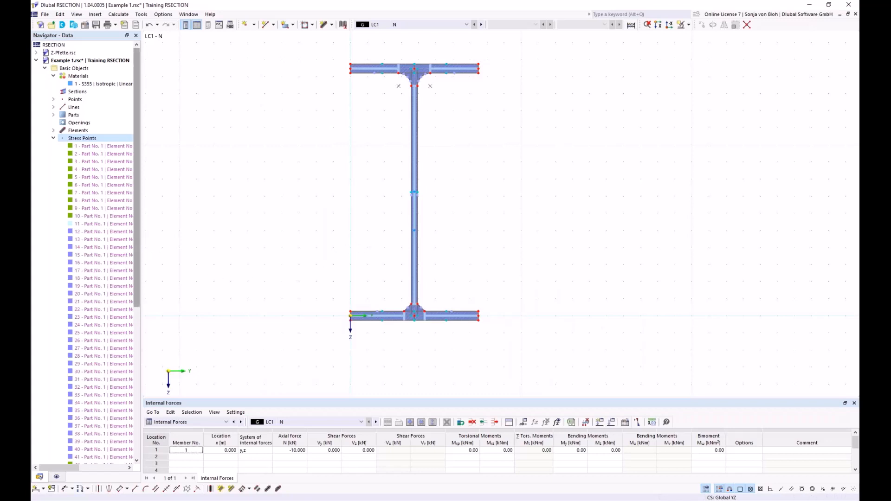
# Step: Locate the newly added web stress point in the section graphic using Find
pyautogui.moveTo(138, 232); pyautogui.dragTo(138, 405)
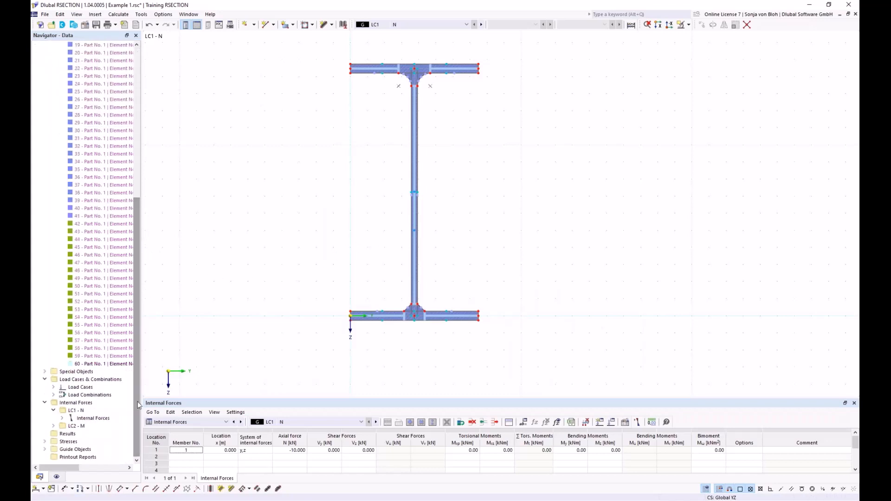
pyautogui.rightClick(97, 366)
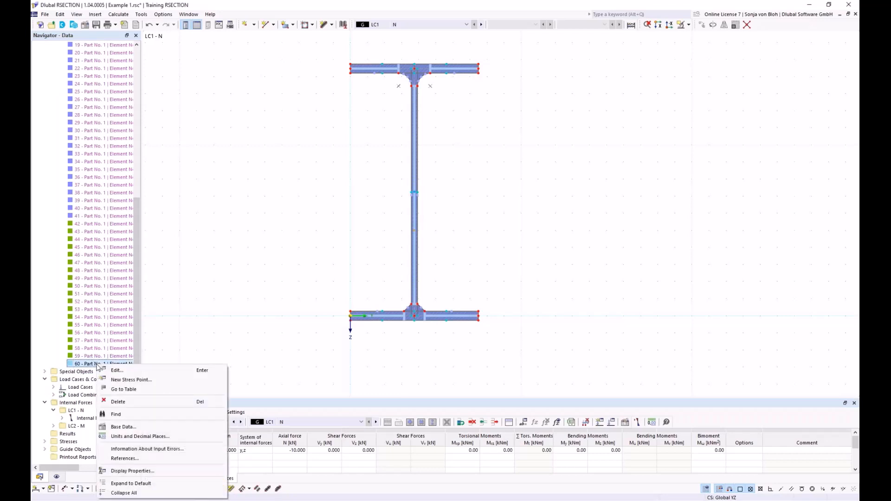
pyautogui.click(117, 414)
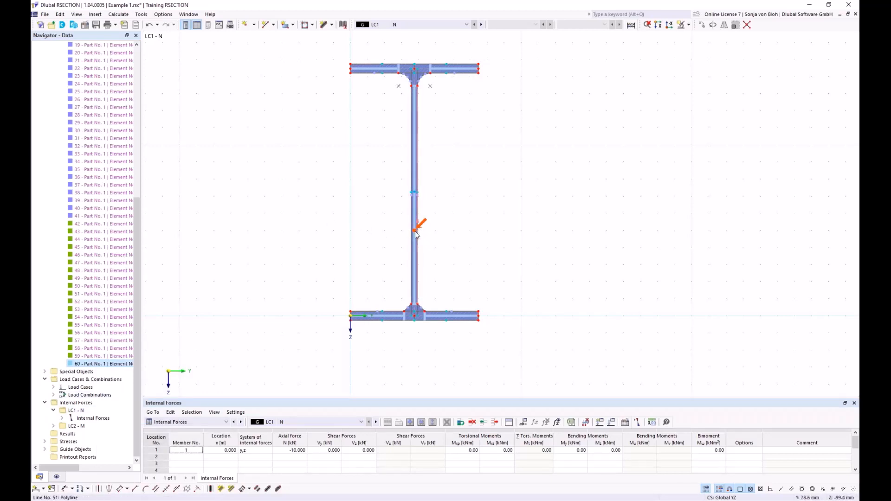
pyautogui.moveTo(415, 234)
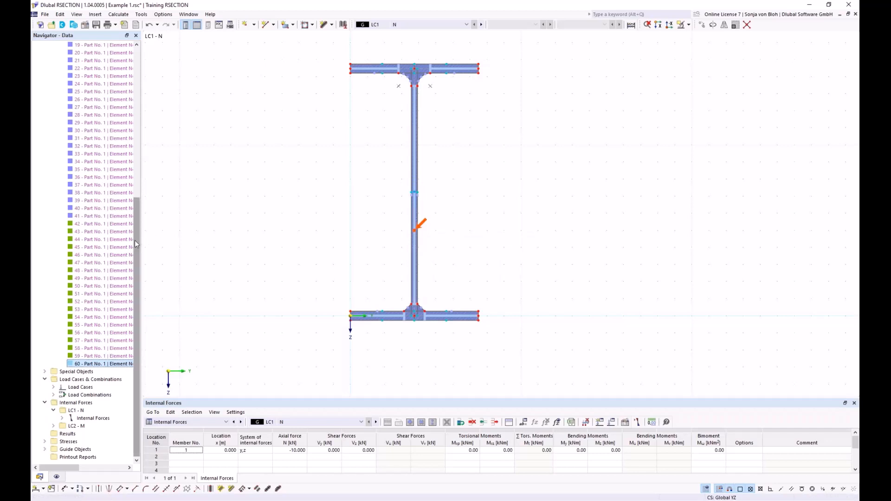
pyautogui.moveTo(137, 240); pyautogui.dragTo(140, 70)
pyautogui.click(53, 138)
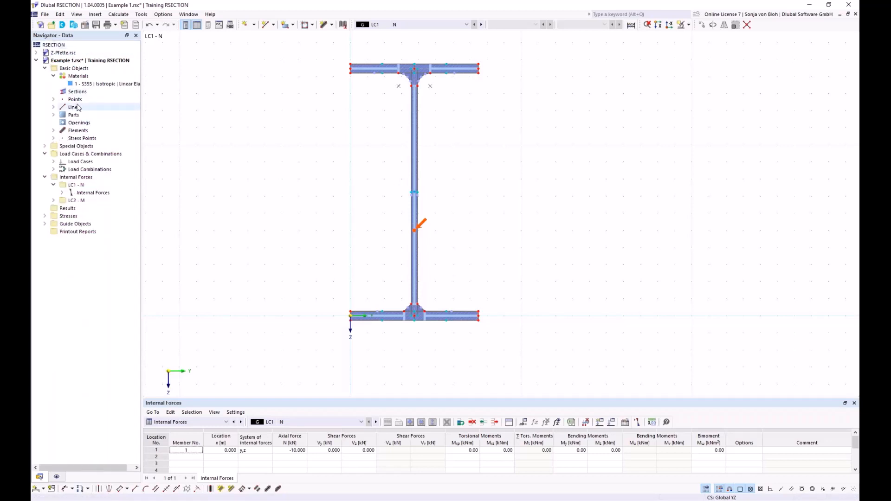
# Step: Examine the definitions of the total normal, total shear and von Mises equivalent stresses in the stress configuration and confirm it
pyautogui.click(45, 216)
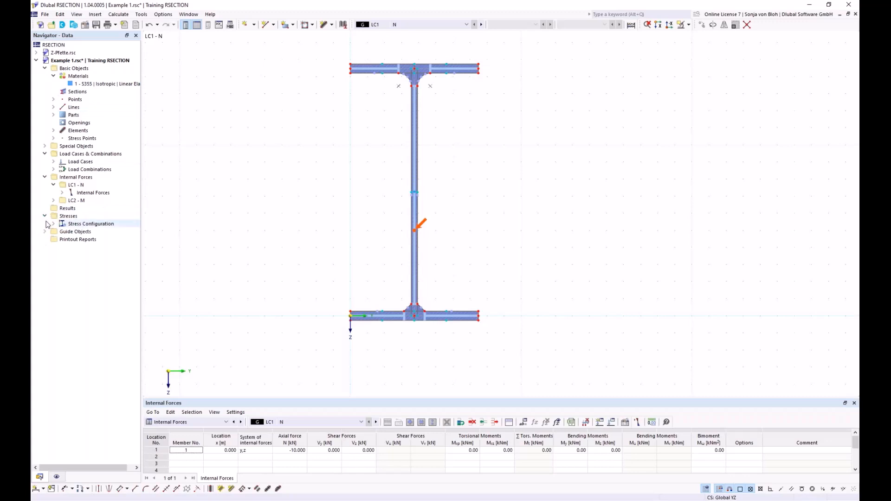
pyautogui.click(53, 224)
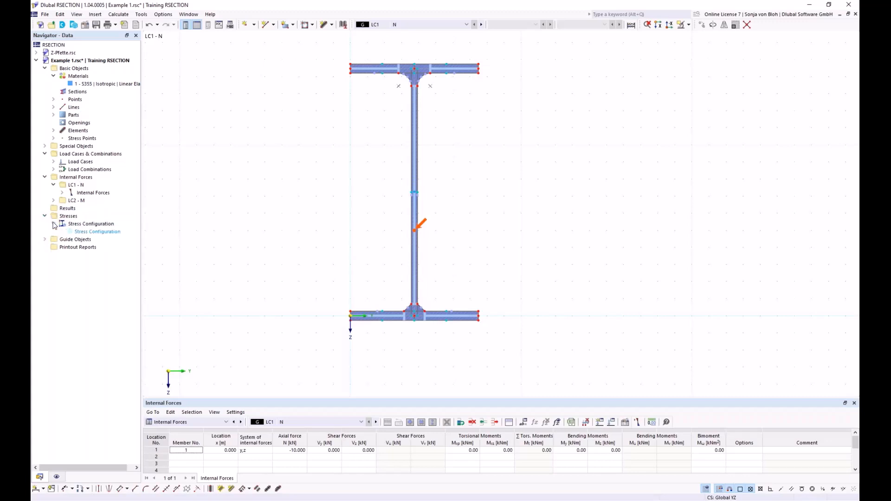
pyautogui.doubleClick(101, 232)
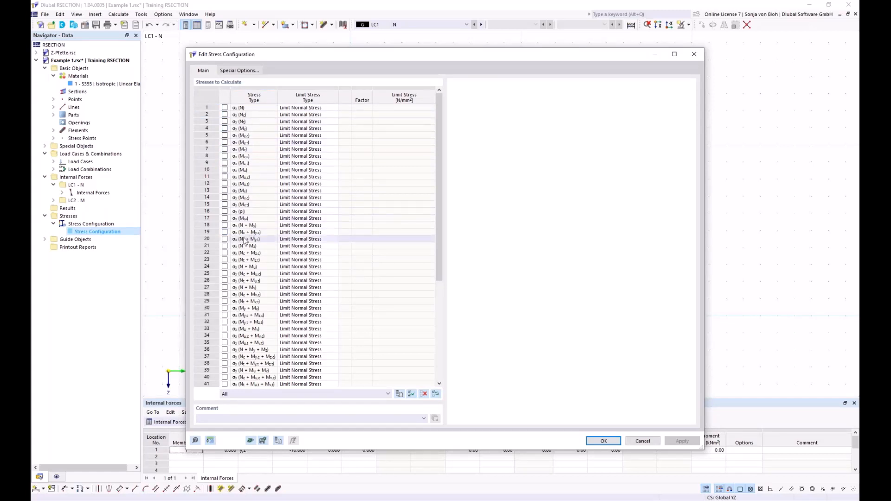
pyautogui.moveTo(439, 205); pyautogui.dragTo(450, 348)
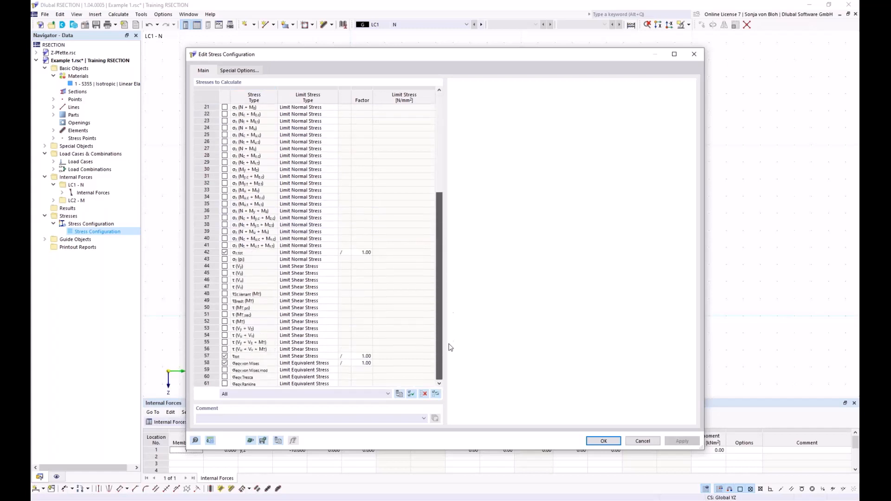
pyautogui.click(248, 250)
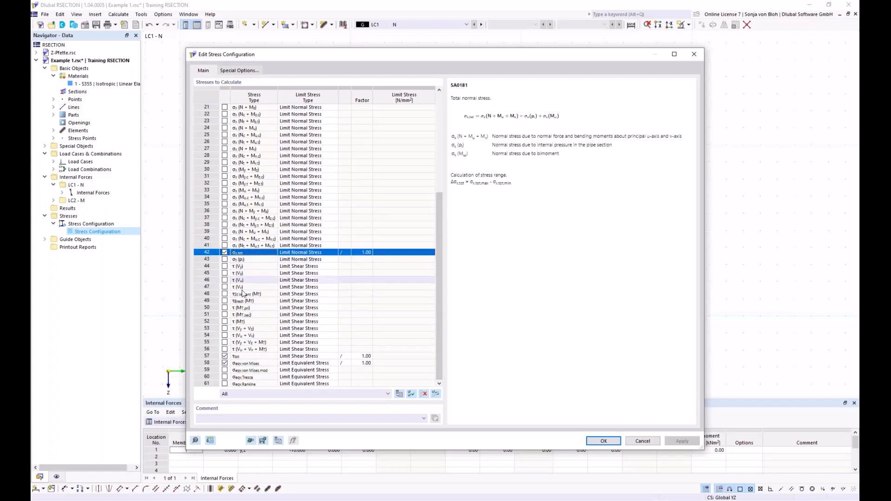
pyautogui.click(255, 357)
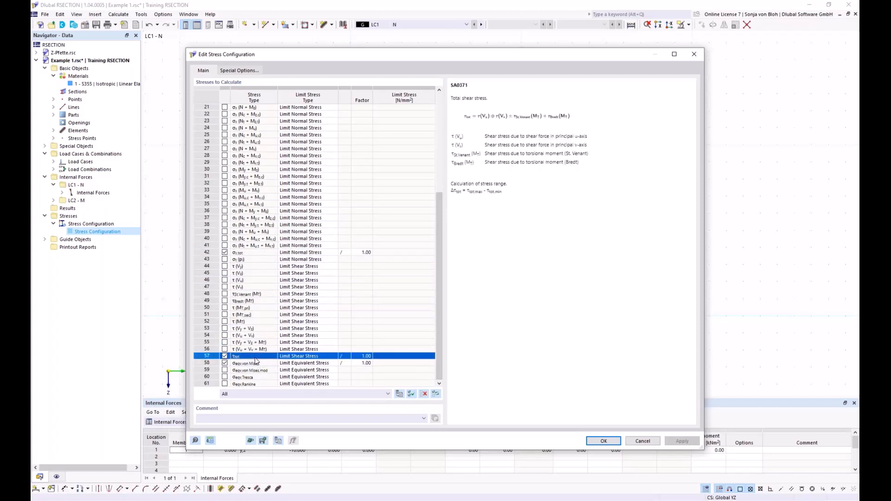
pyautogui.click(256, 365)
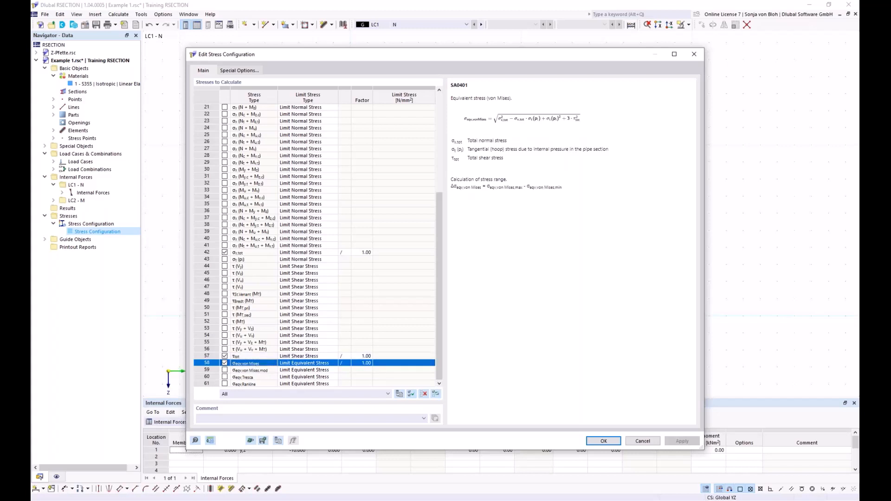
pyautogui.click(603, 441)
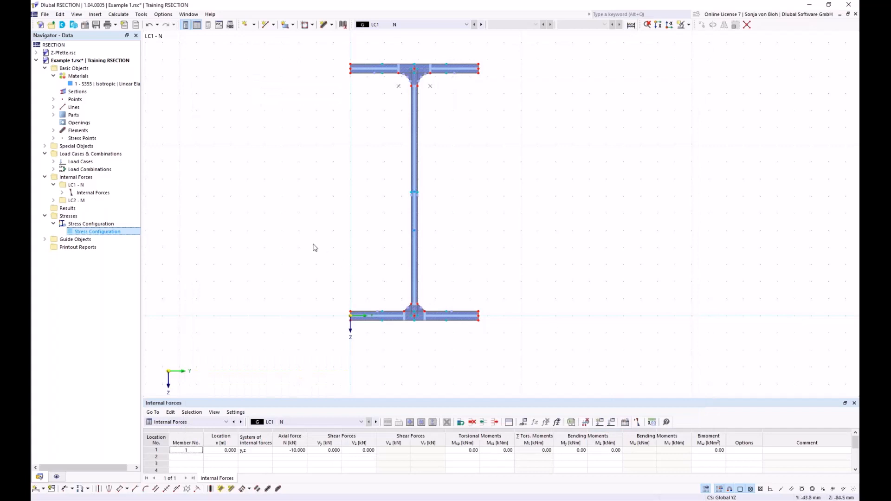
# Step: Calculate all results and compare the graphical results offered for Thin-Walled Analysis and Effective Thin-Walled Analysis, ending on the effective one
pyautogui.click(116, 15)
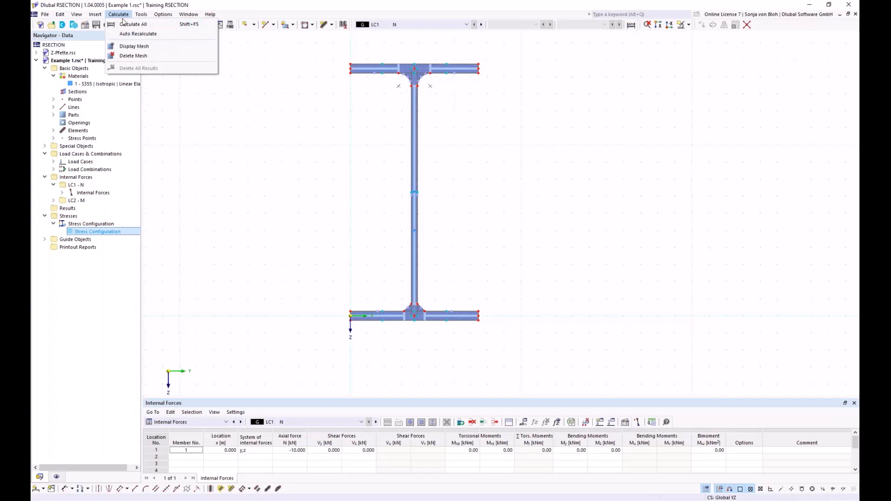
pyautogui.click(125, 24)
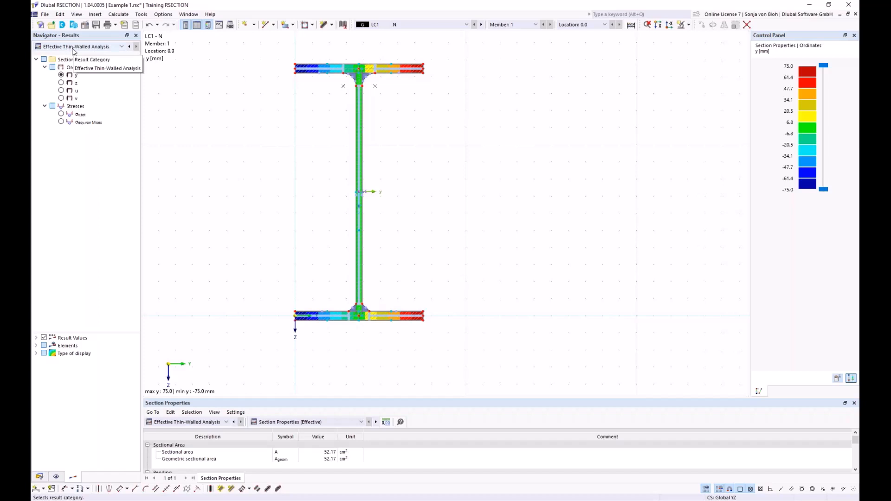
pyautogui.click(120, 48)
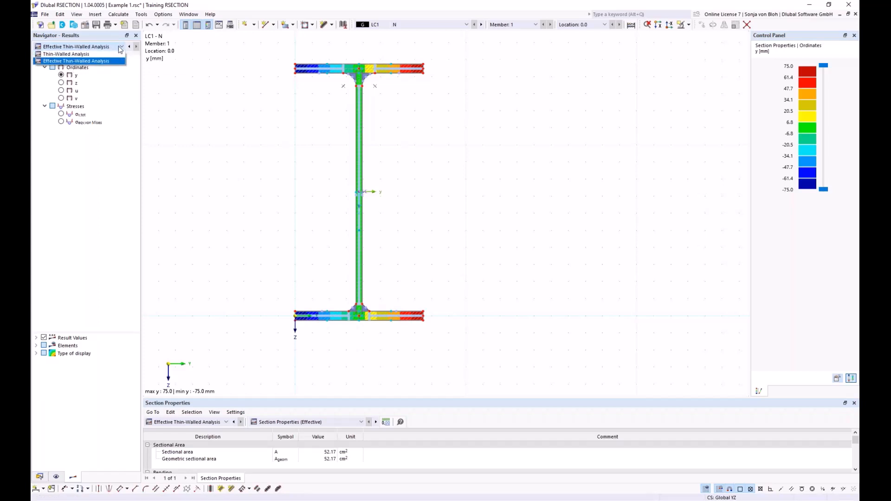
pyautogui.click(94, 54)
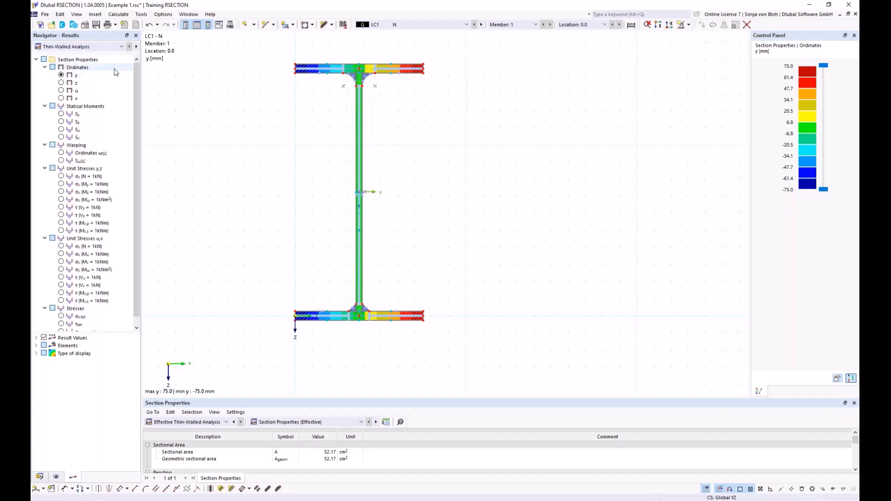
pyautogui.click(120, 47)
pyautogui.click(100, 62)
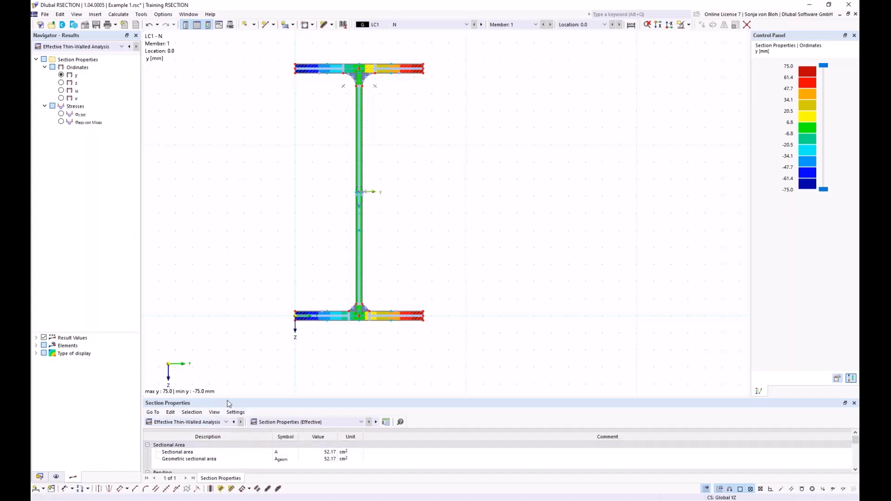
# Step: Enlarge the results table and display the total normal stress σx,tot of the effective analysis on the section
pyautogui.moveTo(225, 398); pyautogui.dragTo(228, 322)
pyautogui.click(227, 347)
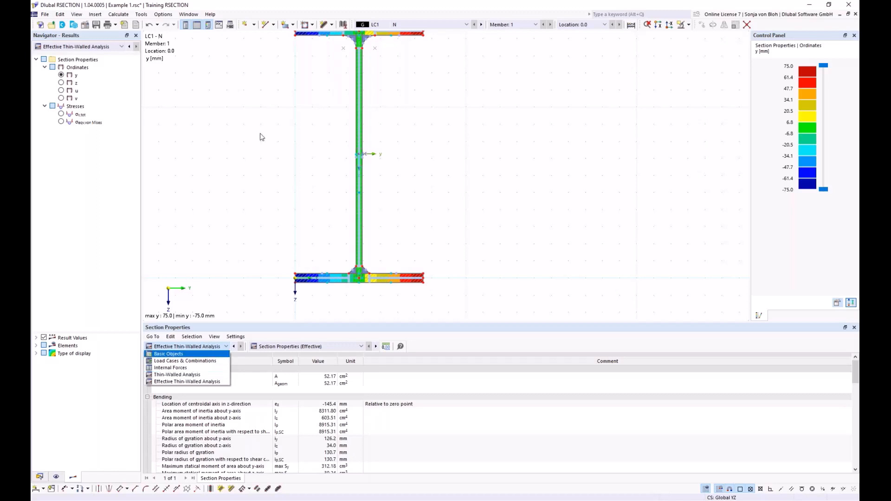
pyautogui.click(316, 77)
pyautogui.scroll(-1, 312, 91)
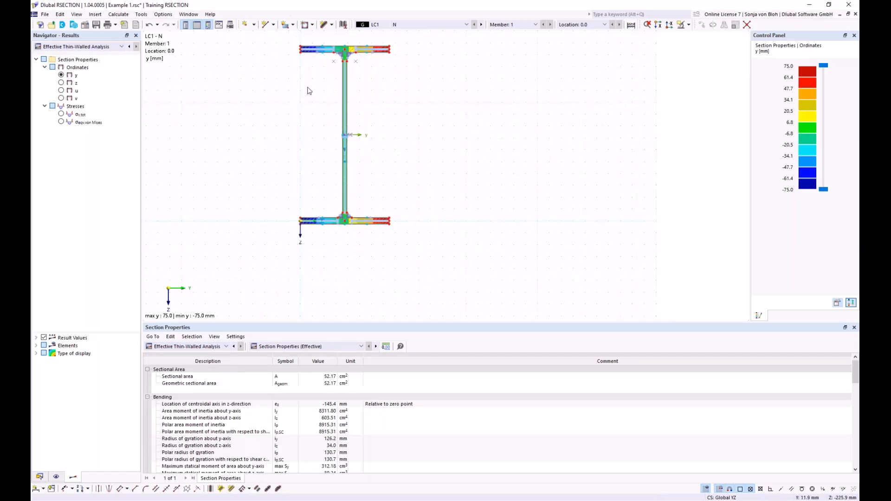
pyautogui.click(62, 114)
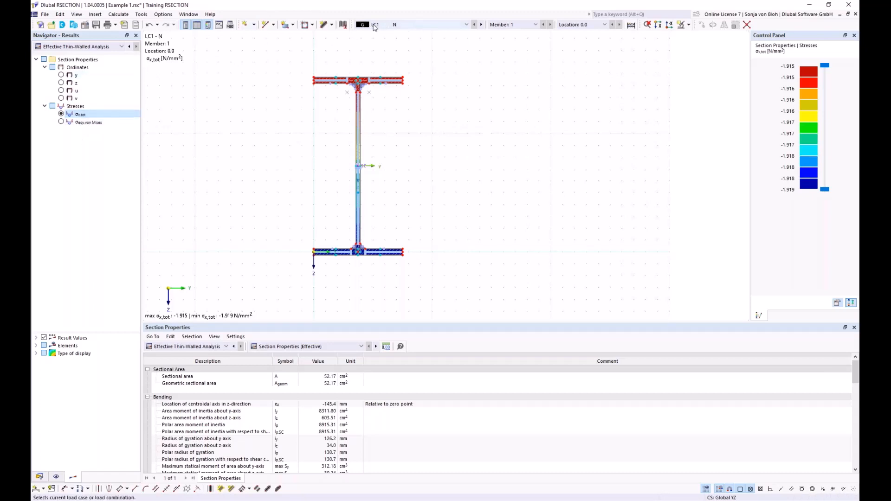
# Step: Review the effective σx,tot distribution for load case LC2 and for load combination CO1
pyautogui.click(467, 25)
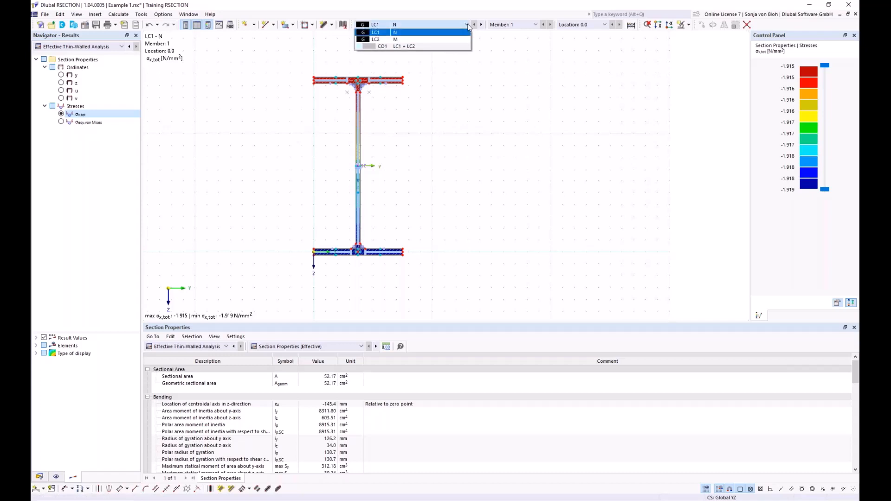
pyautogui.click(431, 40)
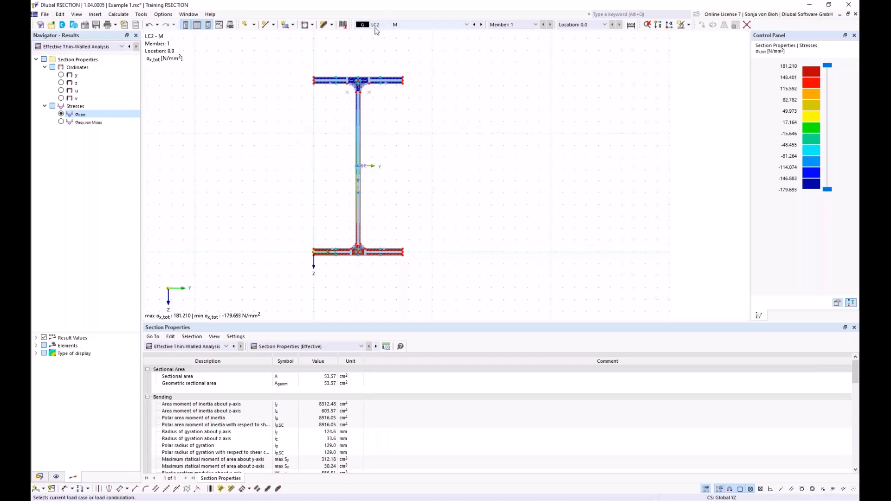
pyautogui.click(466, 24)
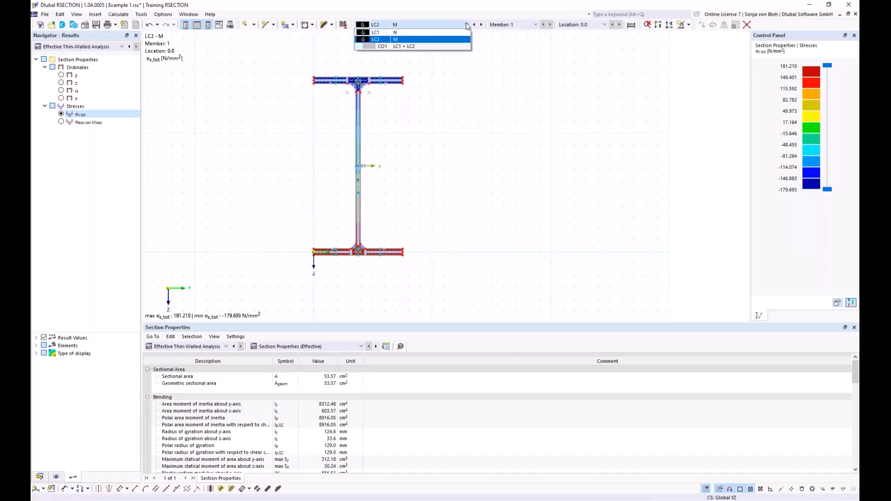
pyautogui.click(403, 45)
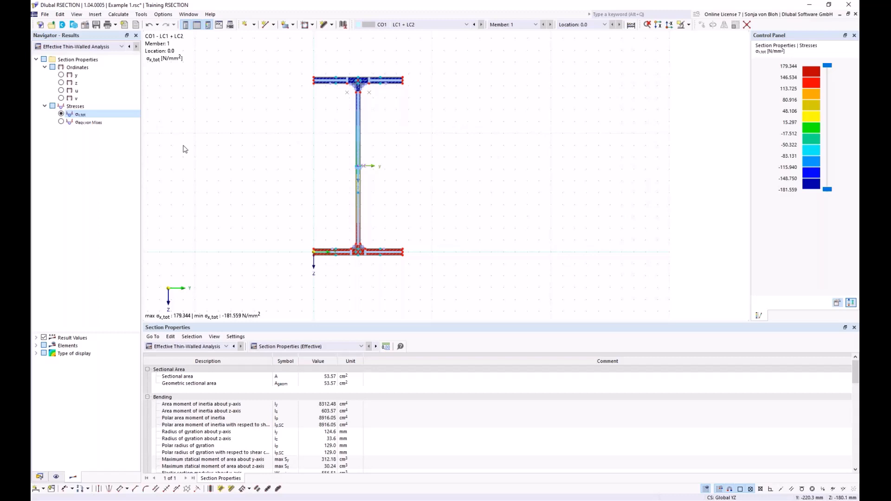
# Step: Return to load case LC1 and set the type of display to Off so σx,tot shows as a diagram
pyautogui.click(407, 24)
pyautogui.click(406, 33)
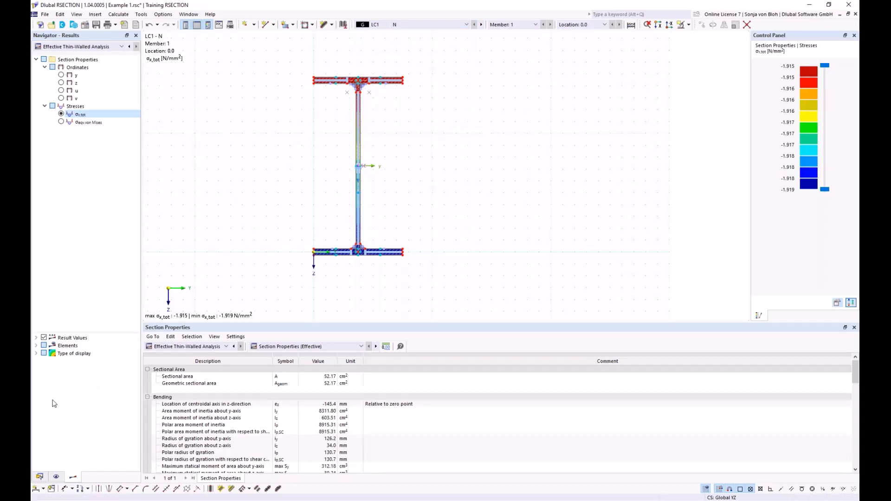
pyautogui.click(37, 353)
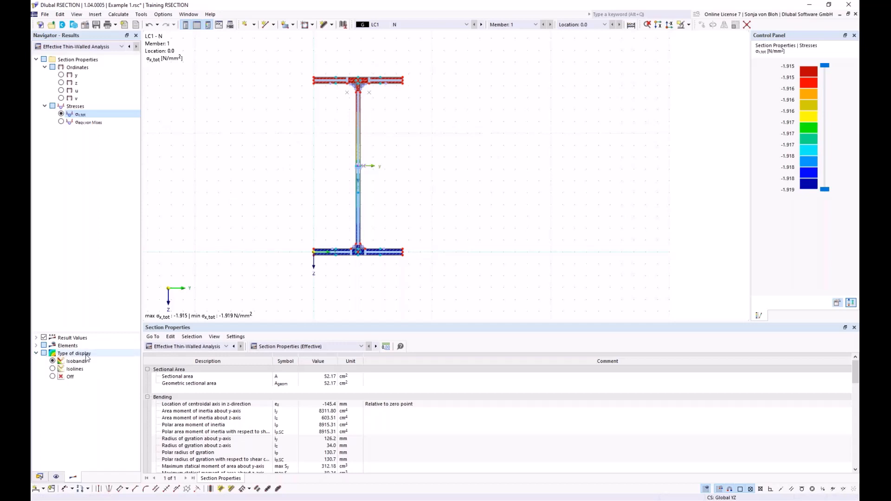
pyautogui.click(53, 377)
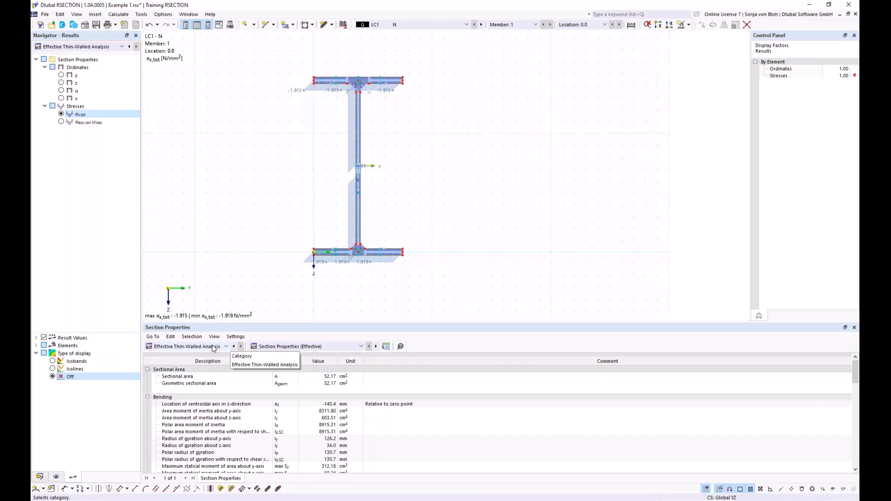
# Step: List the section properties of the Thin-Walled Analysis in an enlarged results table and examine them
pyautogui.click(227, 347)
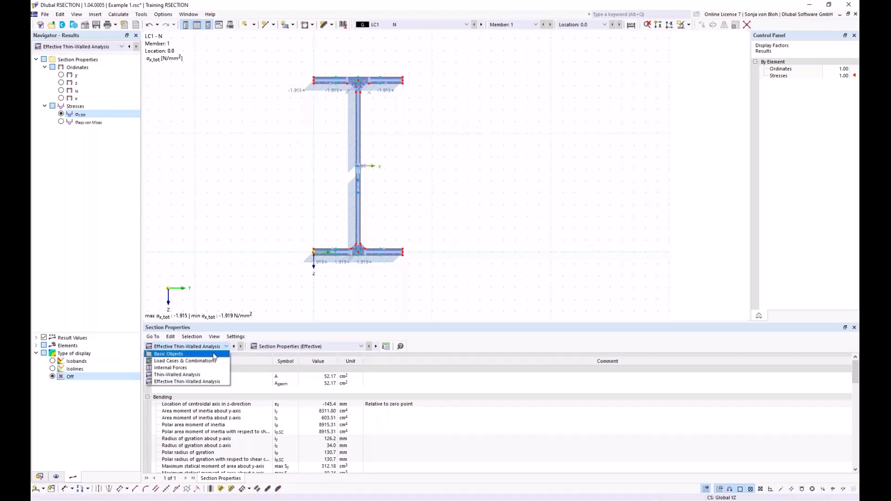
pyautogui.click(181, 375)
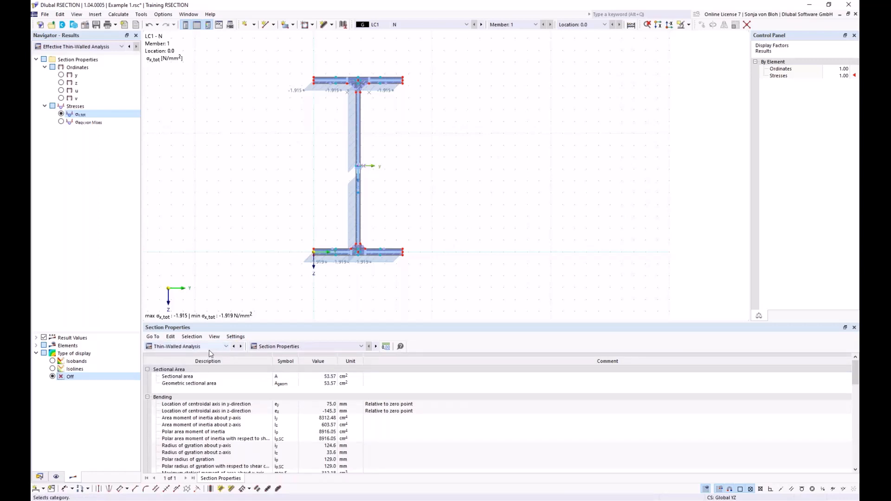
pyautogui.click(361, 347)
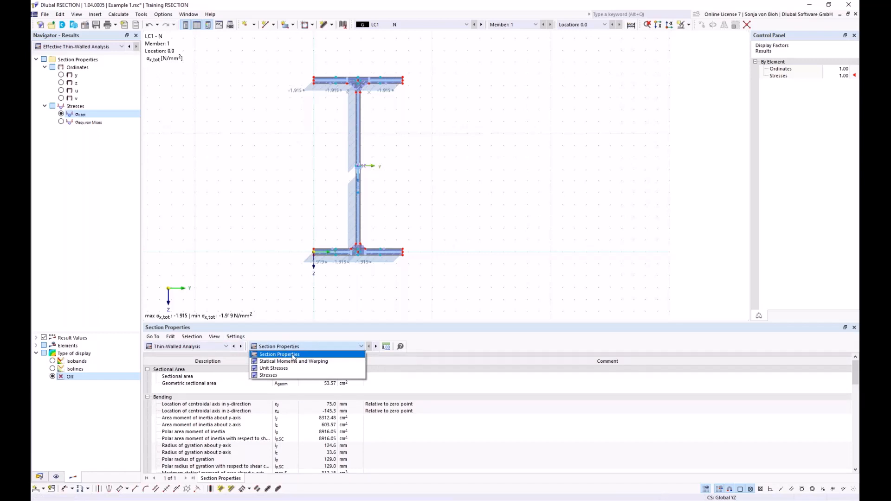
pyautogui.click(293, 355)
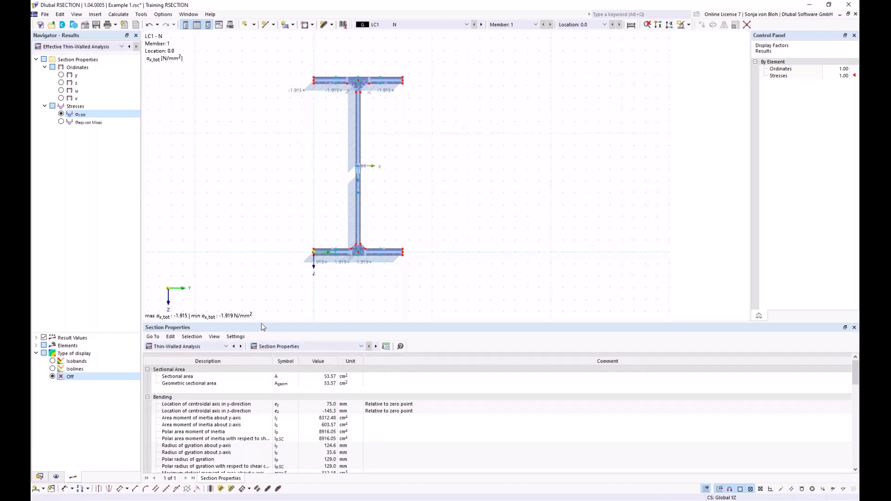
pyautogui.moveTo(263, 324); pyautogui.dragTo(269, 235)
pyautogui.click(324, 287)
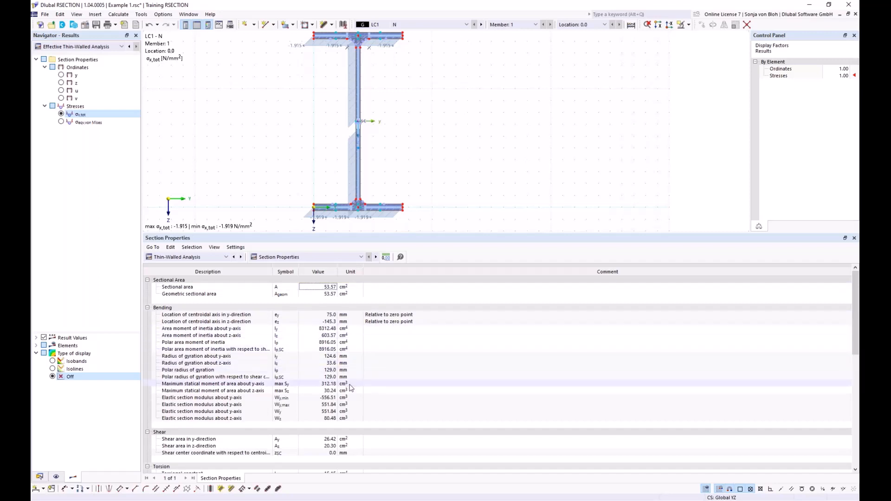
# Step: Review the thin-walled Statical Moments and Warping table and the Stresses table, locating the governing LC1 σx,tot stress point on the section
pyautogui.click(361, 257)
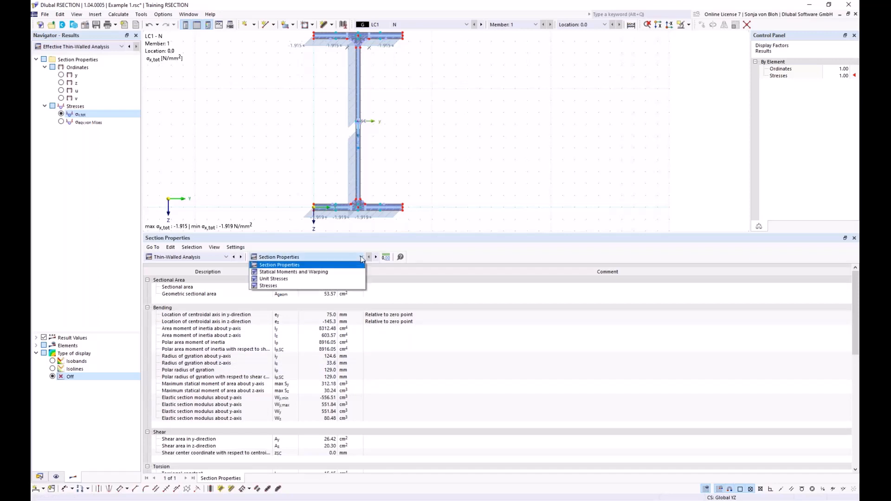
pyautogui.click(301, 273)
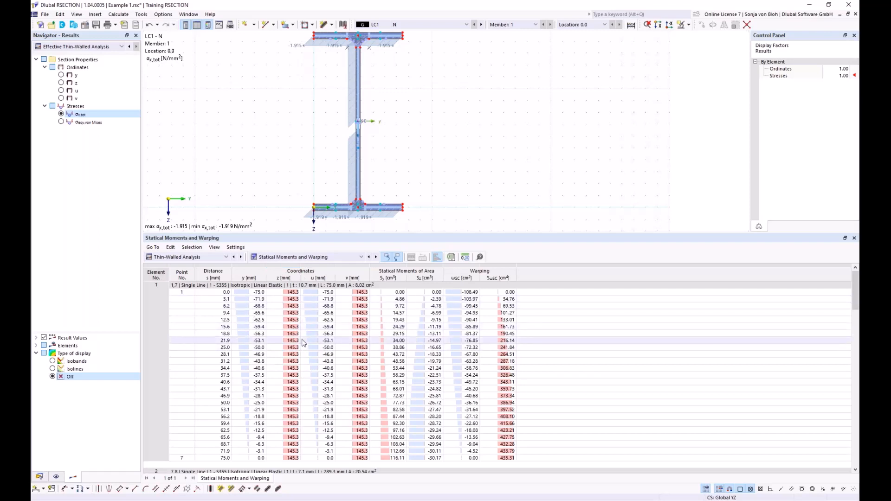
pyautogui.click(361, 257)
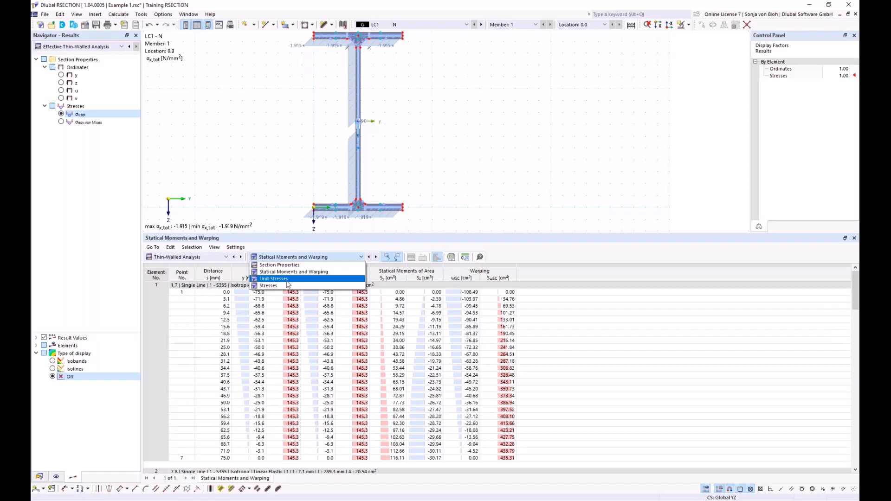
pyautogui.click(273, 285)
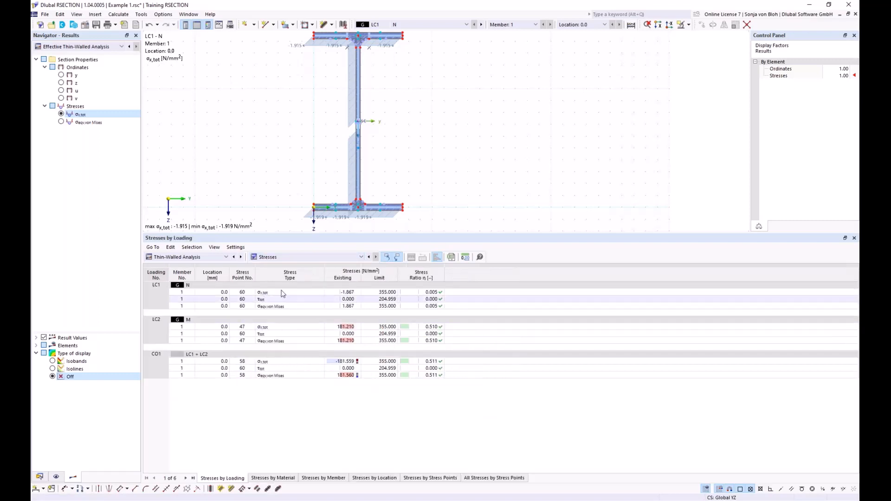
pyautogui.click(284, 293)
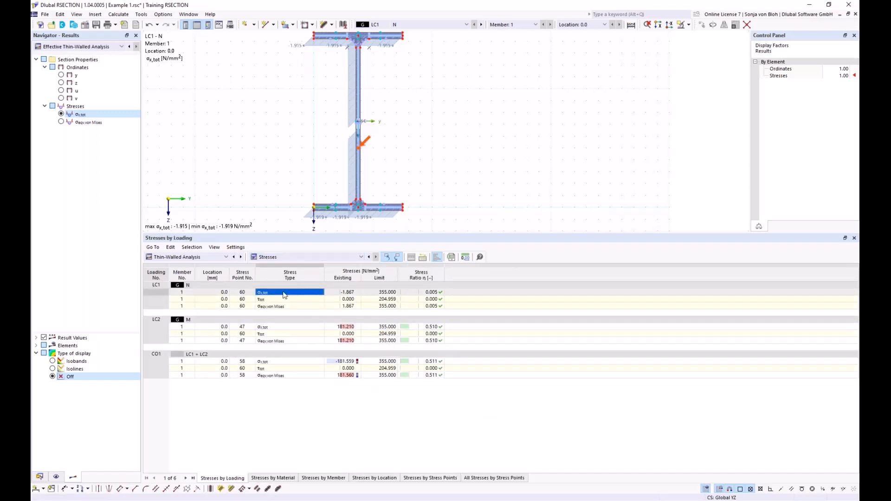
# Step: Switch the graphical results to Thin-Walled Analysis and give the section graphic more room than the table
pyautogui.click(122, 47)
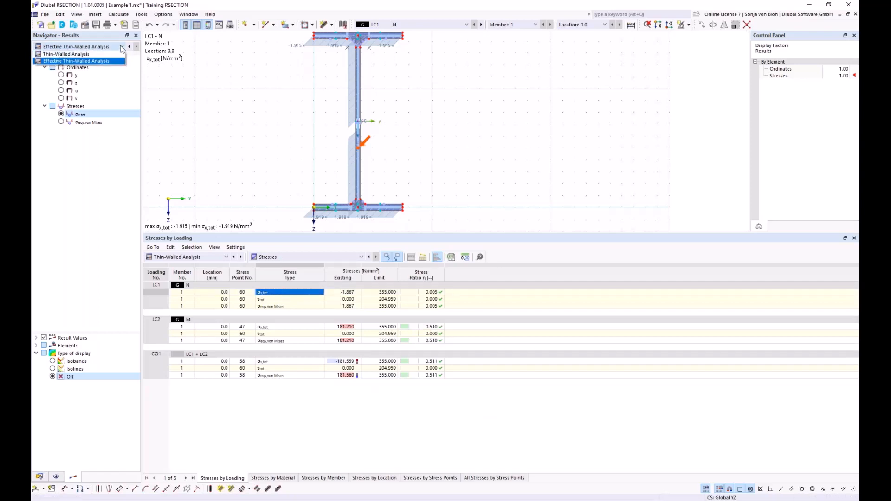
pyautogui.click(77, 54)
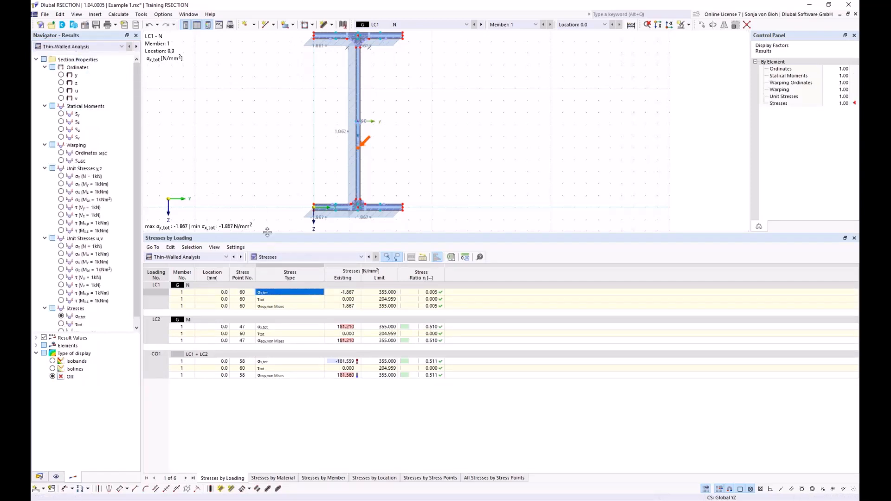
pyautogui.moveTo(267, 232); pyautogui.dragTo(285, 363)
pyautogui.moveTo(252, 216); pyautogui.dragTo(272, 242, button='middle')
pyautogui.scroll(2, 279, 248)
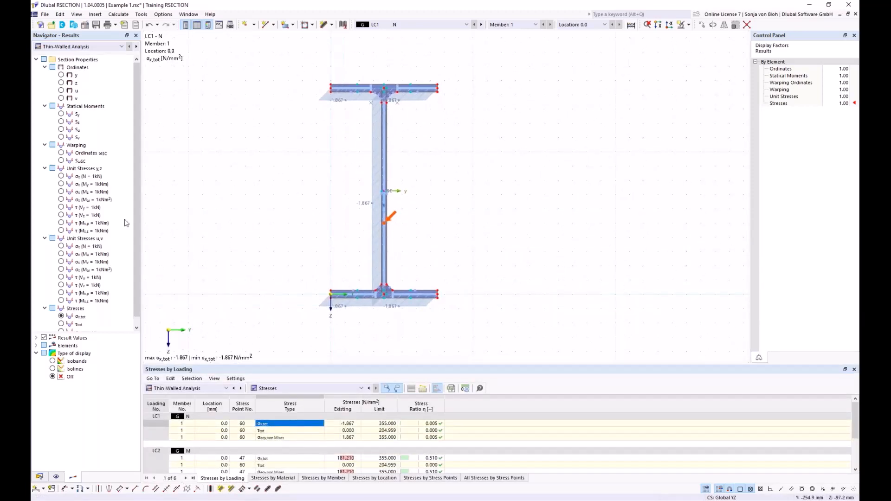
# Step: Display the statical moment Sy diagram on the section, followed by the total normal stress σx,tot again
pyautogui.click(60, 114)
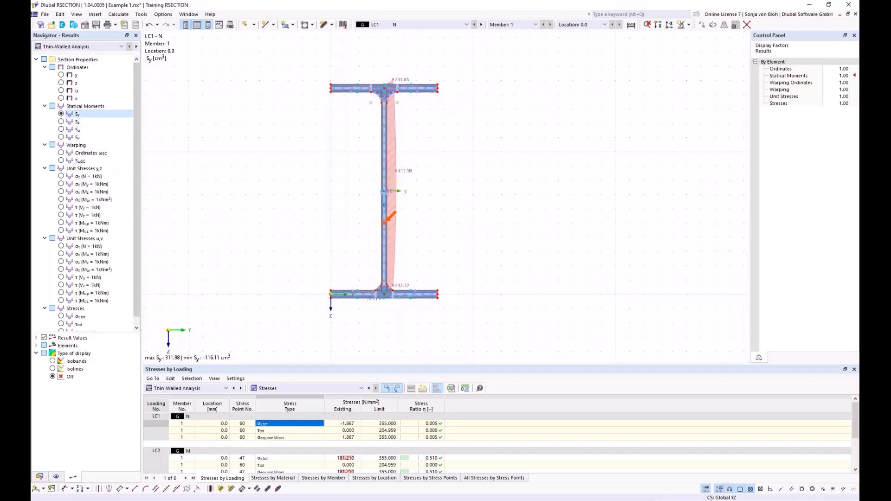
pyautogui.scroll(-1, 75, 317)
pyautogui.click(60, 308)
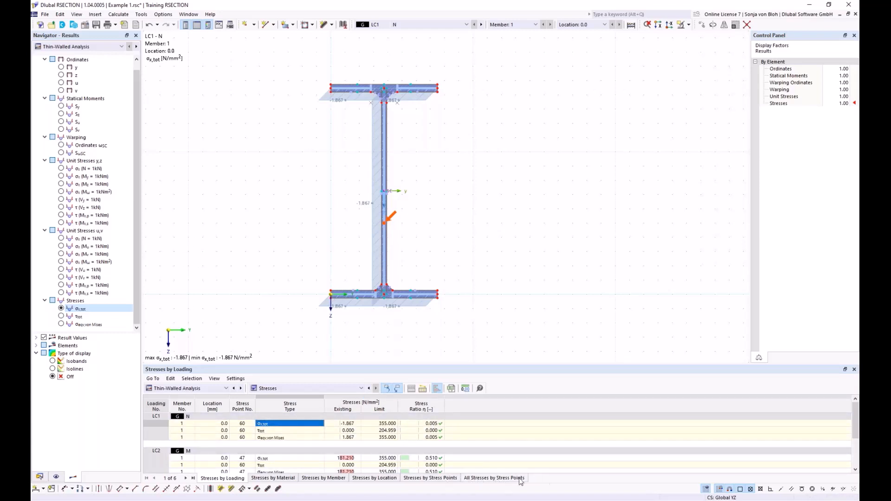
# Step: Show all stresses by stress points and examine the values for the manually added web stress point in an enlarged table
pyautogui.click(504, 479)
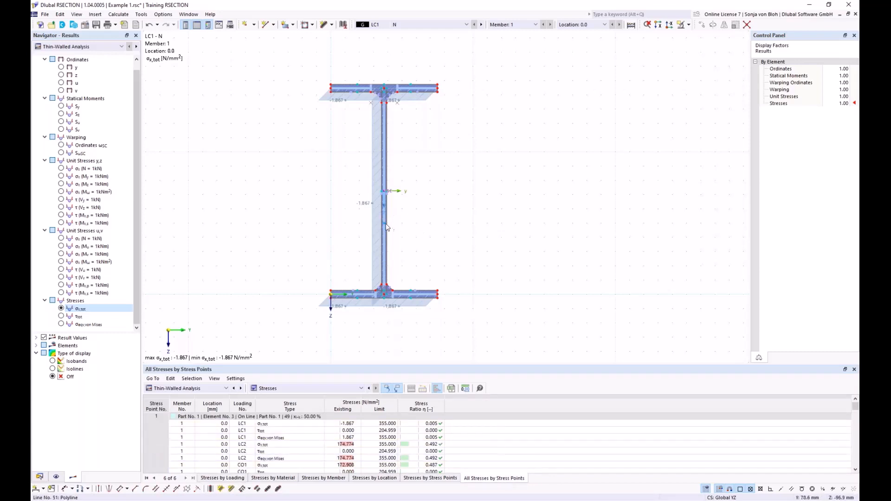
pyautogui.click(384, 227)
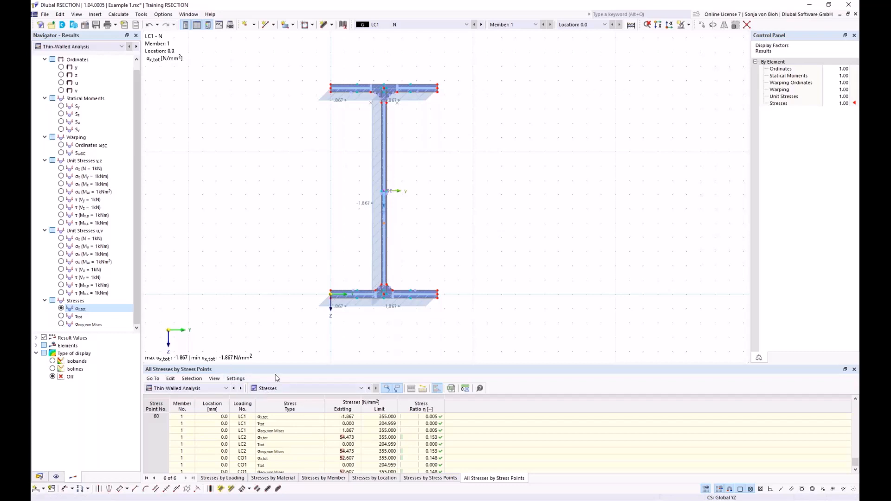
pyautogui.moveTo(277, 363); pyautogui.dragTo(283, 252)
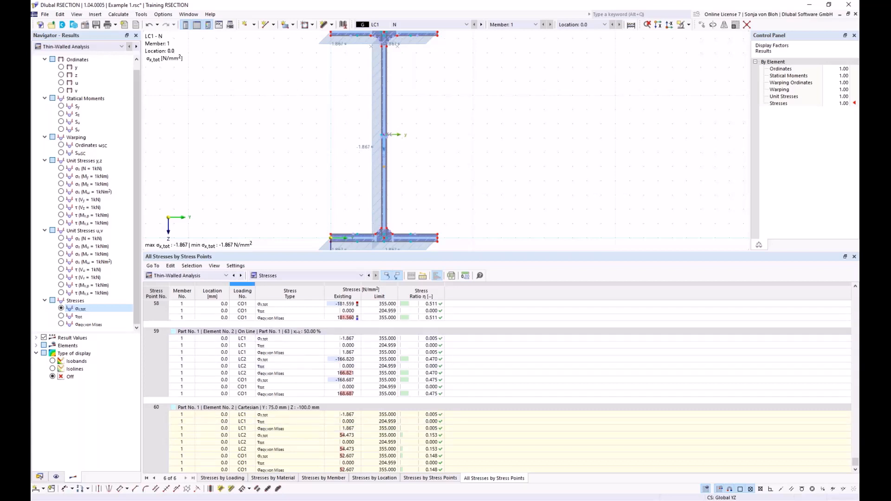
# Step: Show the Effective Thin-Walled Analysis results and examine the overall class in the section classification according to EN 1993-1-1
pyautogui.click(226, 275)
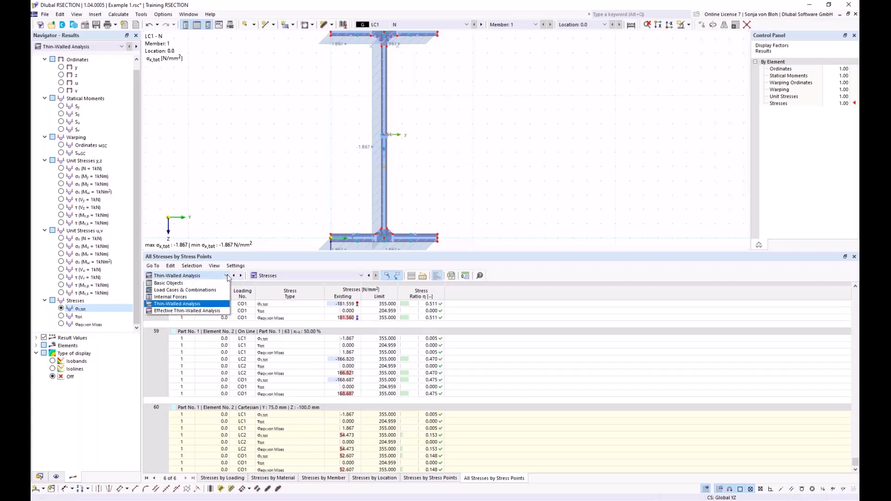
pyautogui.click(194, 311)
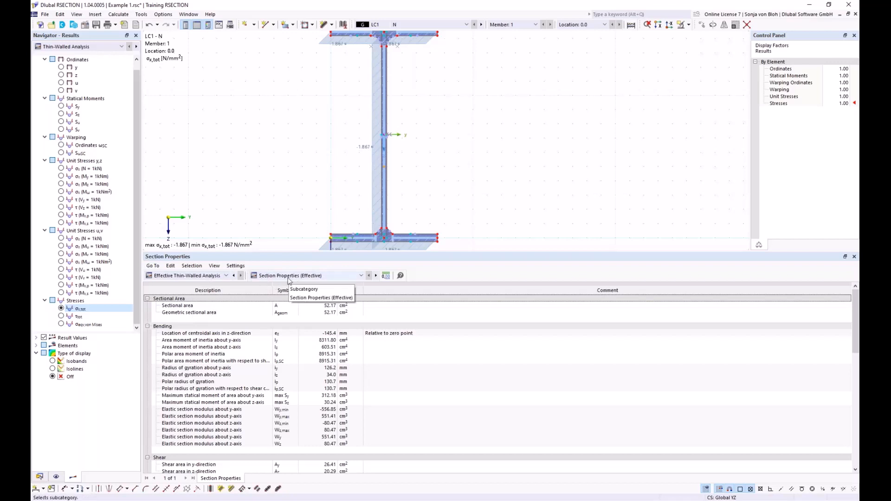
pyautogui.click(362, 276)
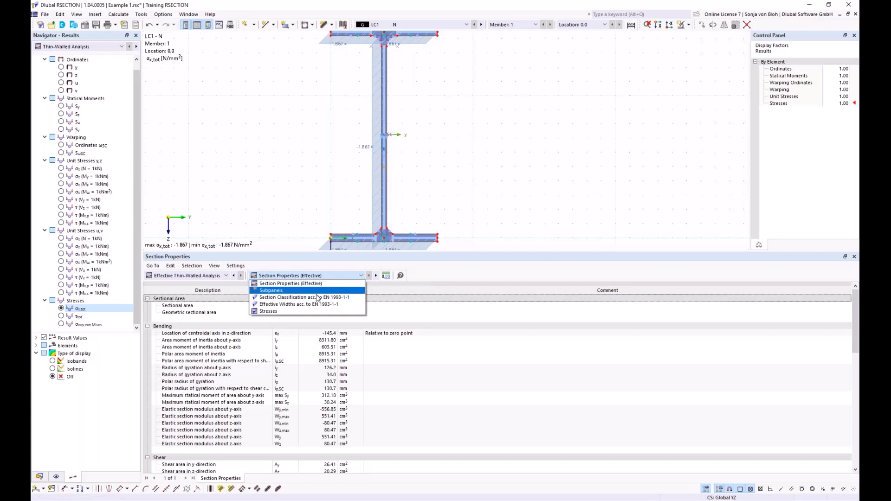
pyautogui.click(298, 298)
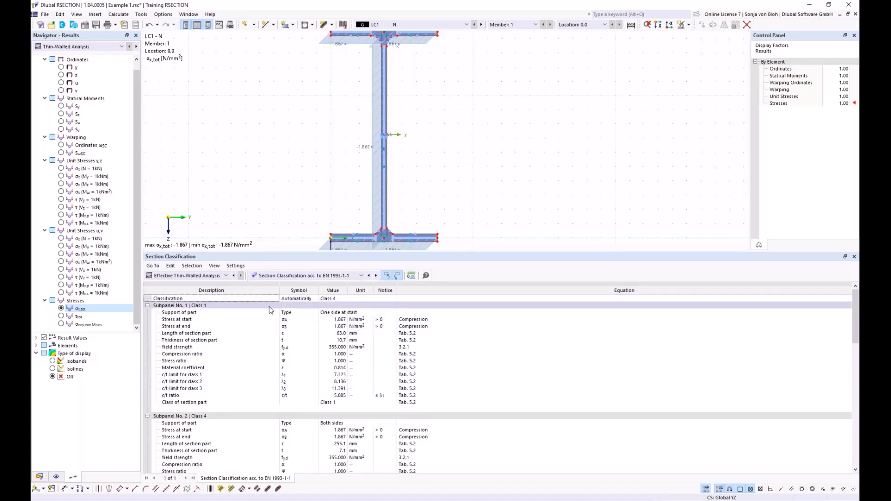
pyautogui.click(338, 298)
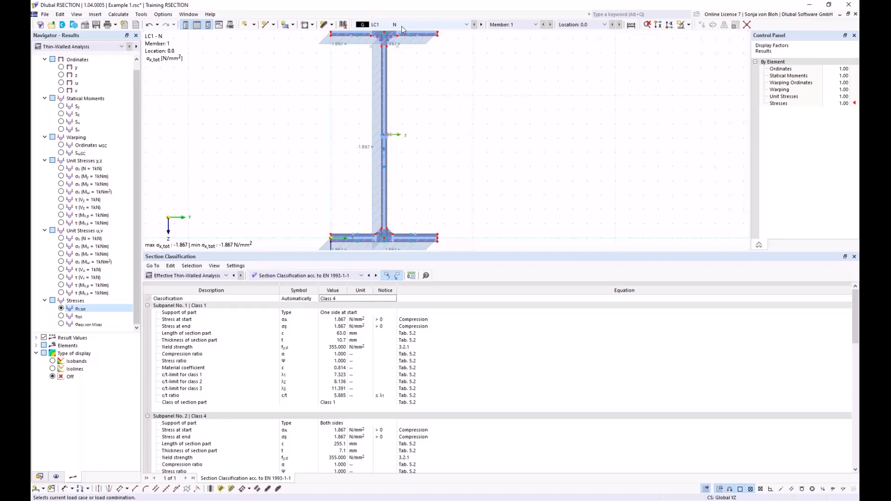
# Step: Switch the section graphic to Effective Thin-Walled Analysis and examine the classification details of the web subpanel
pyautogui.scroll(2, 382, 152)
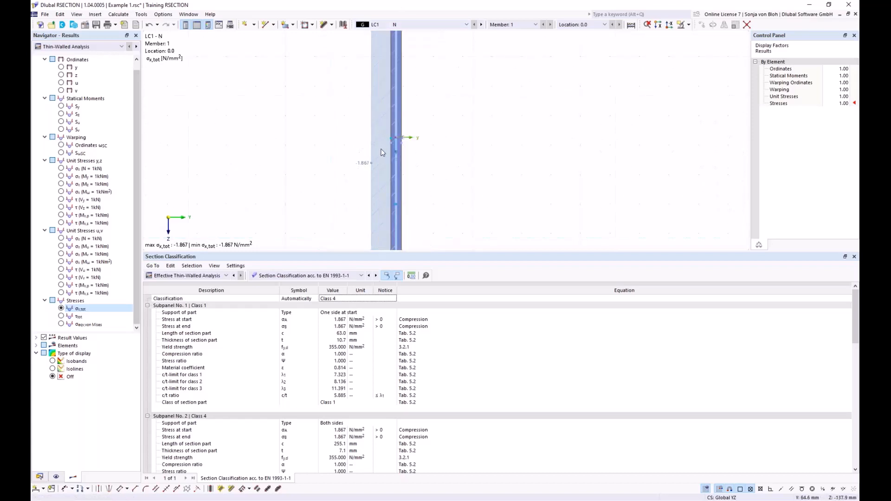
pyautogui.click(89, 47)
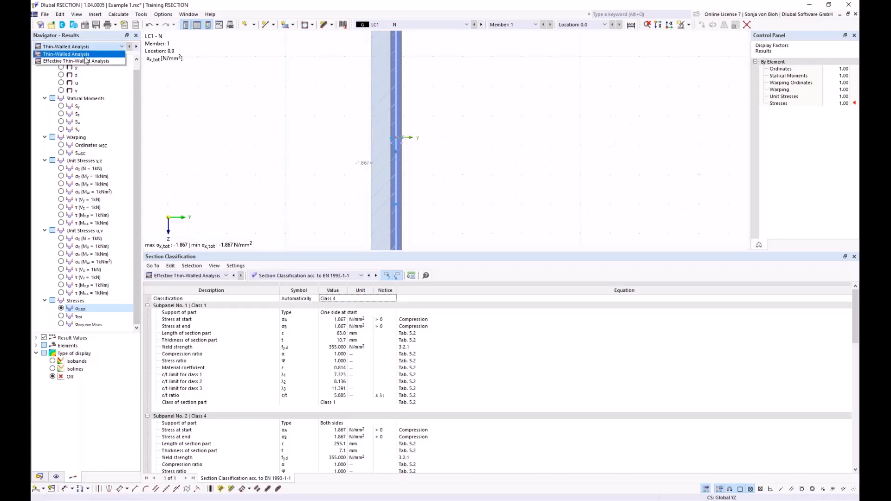
pyautogui.click(86, 61)
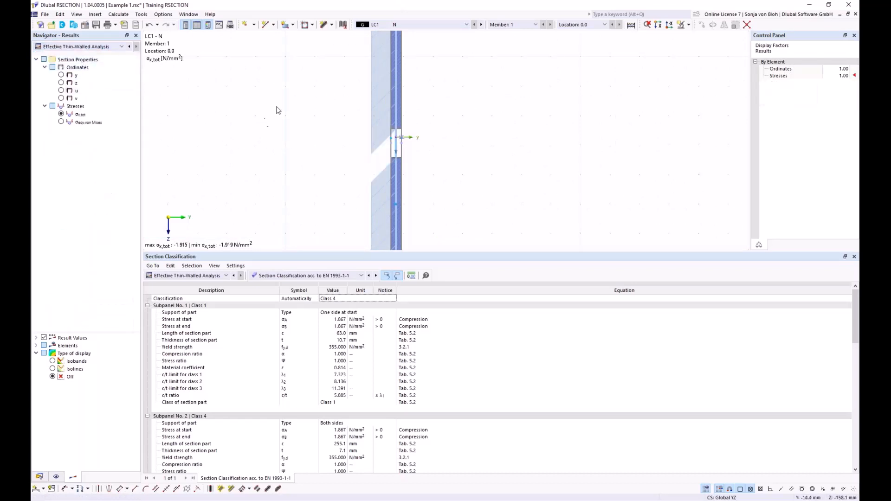
pyautogui.scroll(-3, 279, 113)
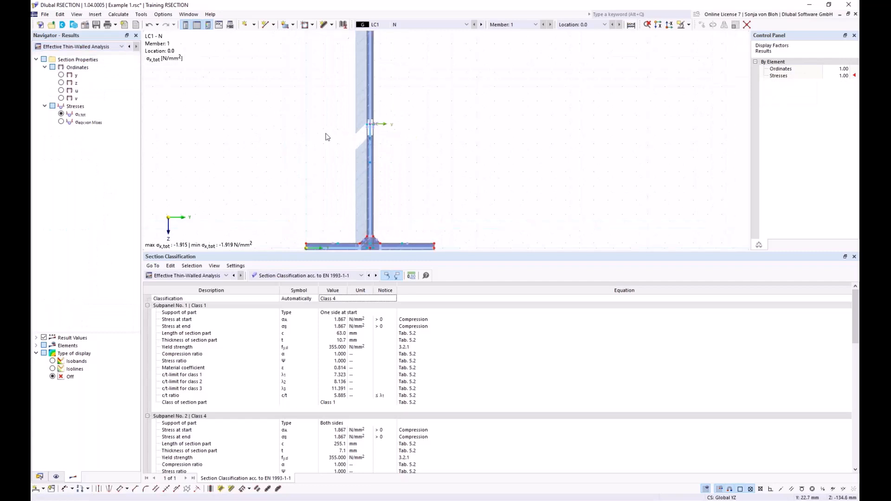
pyautogui.click(370, 134)
pyautogui.scroll(-2, 419, 147)
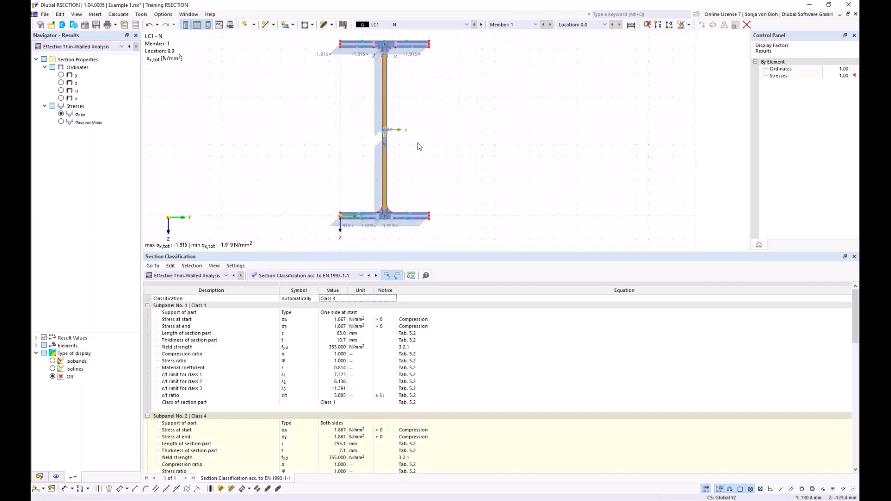
pyautogui.scroll(-3, 306, 461)
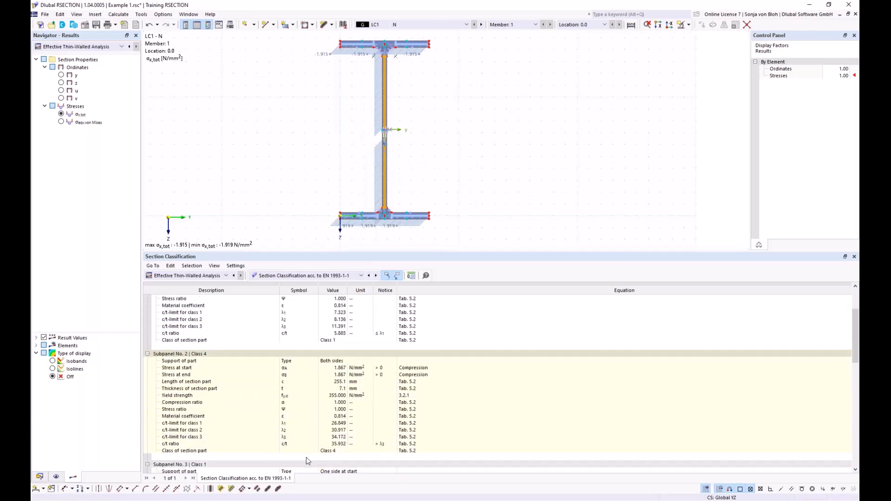
# Step: Show the effective widths according to EN 1993-1-1 and locate the web subpanel's ineffective width on the section
pyautogui.click(362, 277)
pyautogui.click(319, 303)
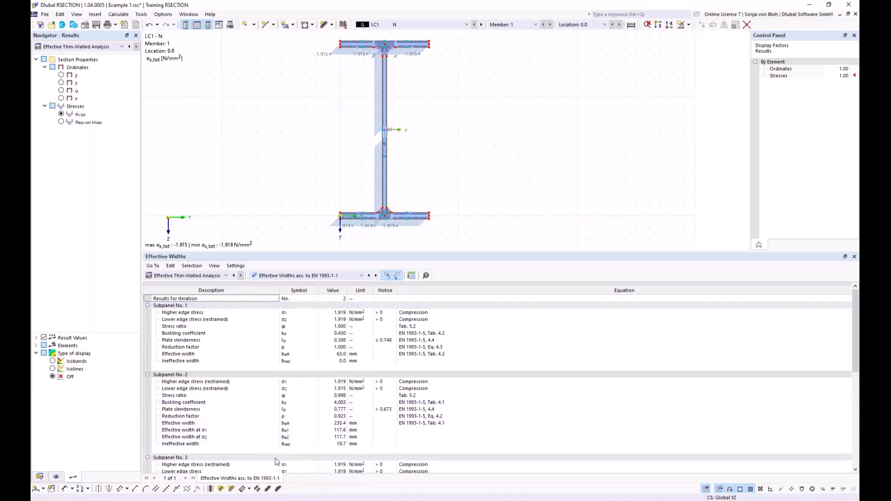
pyautogui.click(197, 444)
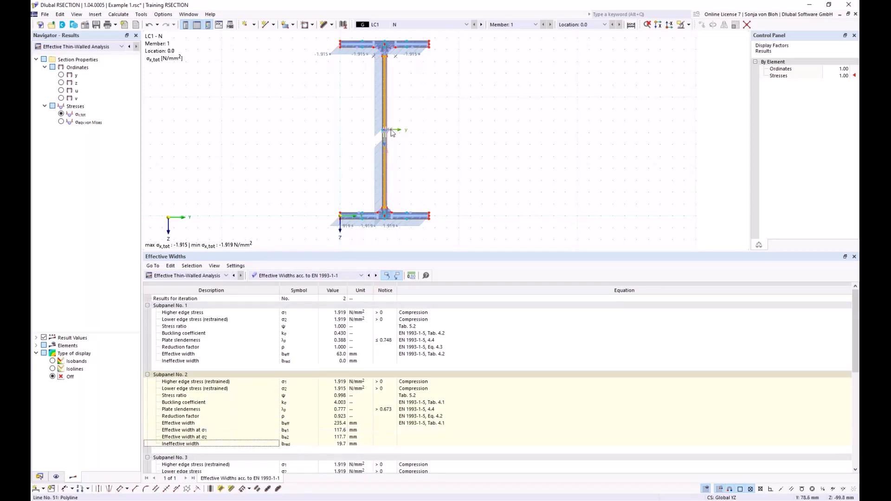
pyautogui.scroll(5, 374, 139)
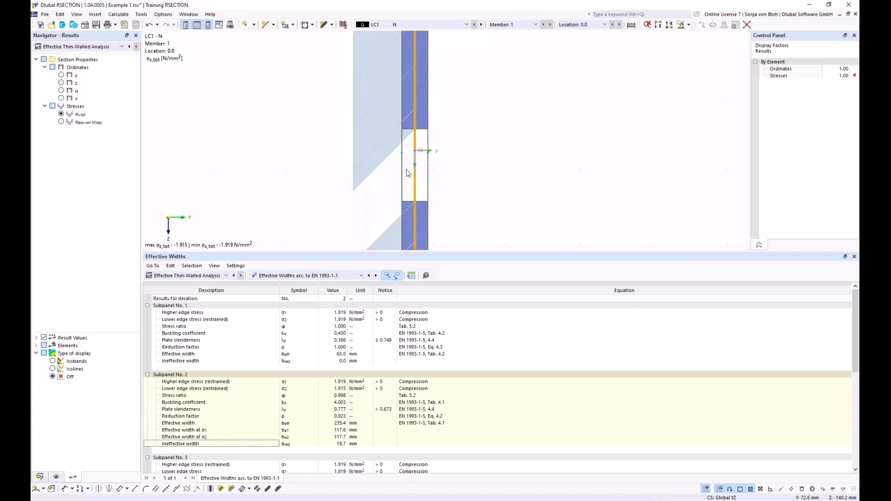
pyautogui.scroll(-5, 408, 173)
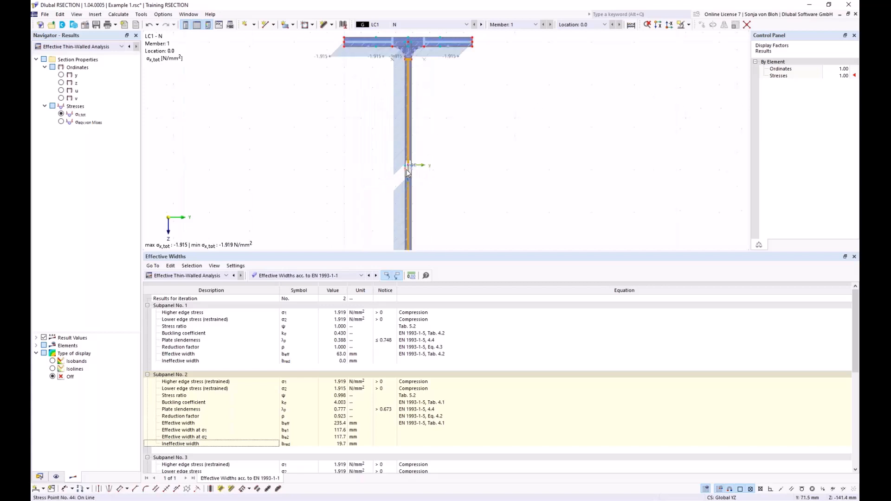
# Step: Enlarge the section graphic area and display the effective stresses and widths for load case LC2
pyautogui.moveTo(341, 251); pyautogui.dragTo(341, 288)
pyautogui.scroll(3, 341, 171)
pyautogui.scroll(-3, 328, 163)
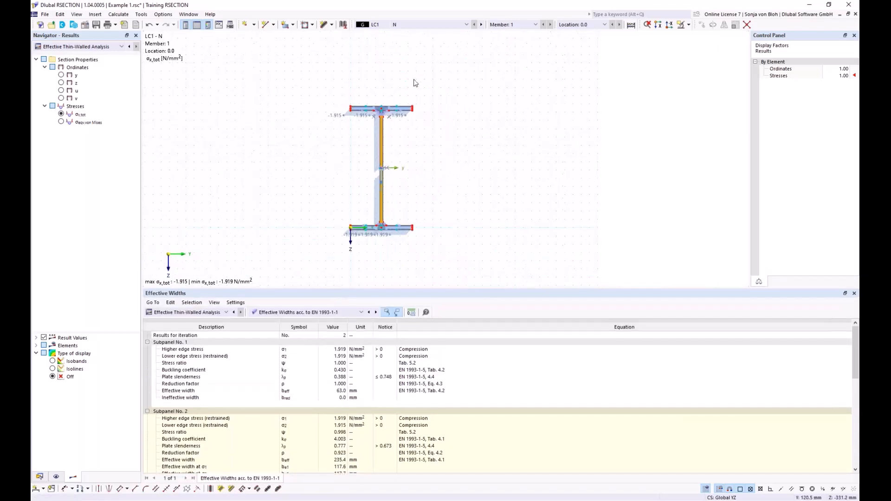
pyautogui.scroll(2, 419, 65)
pyautogui.moveTo(467, 128); pyautogui.dragTo(495, 73, button='middle')
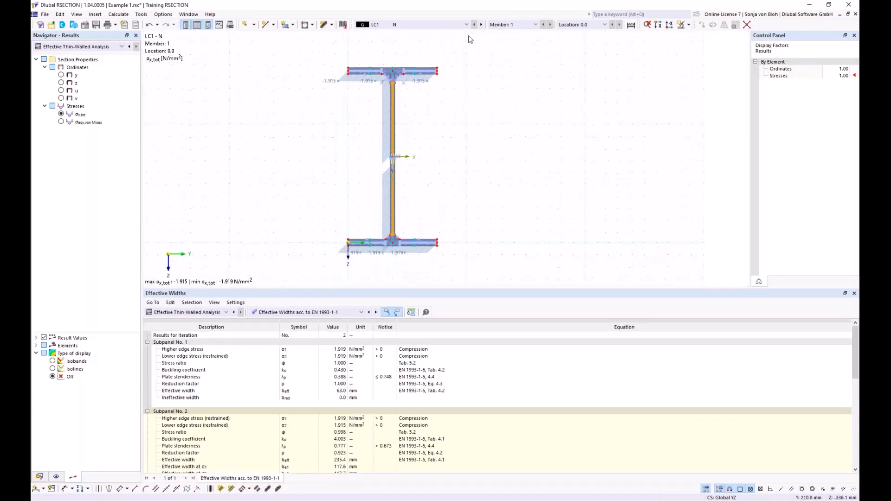
pyautogui.click(466, 26)
pyautogui.click(418, 40)
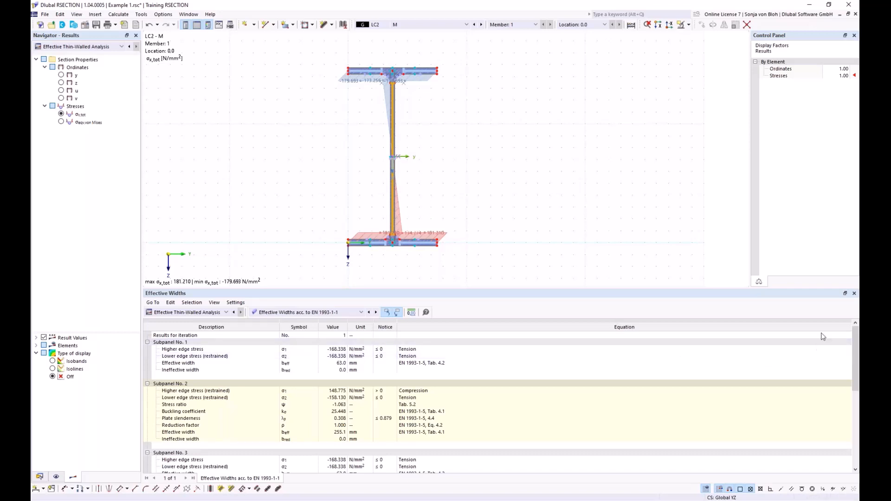
# Step: Create the model Example 2 with Thin-Walled Analysis and the effective section option to EN 1993-1-1 and EN 1993-1-5
pyautogui.hotkey('alt', 'Tab')
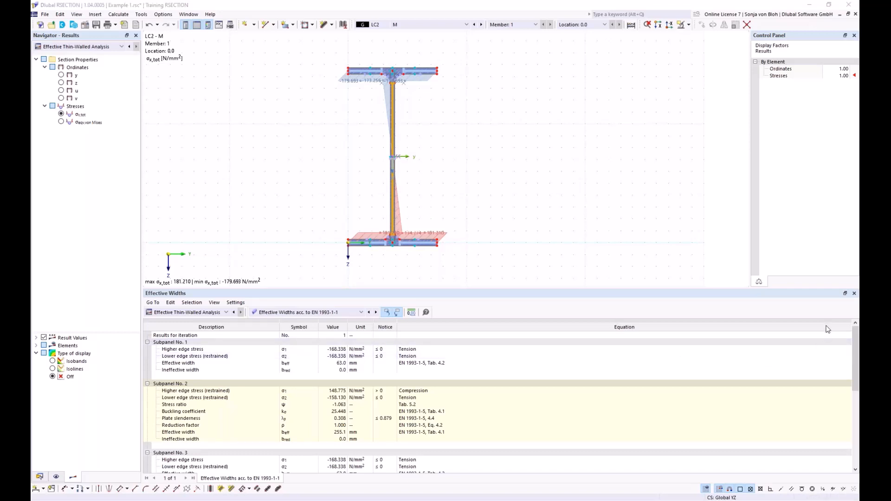
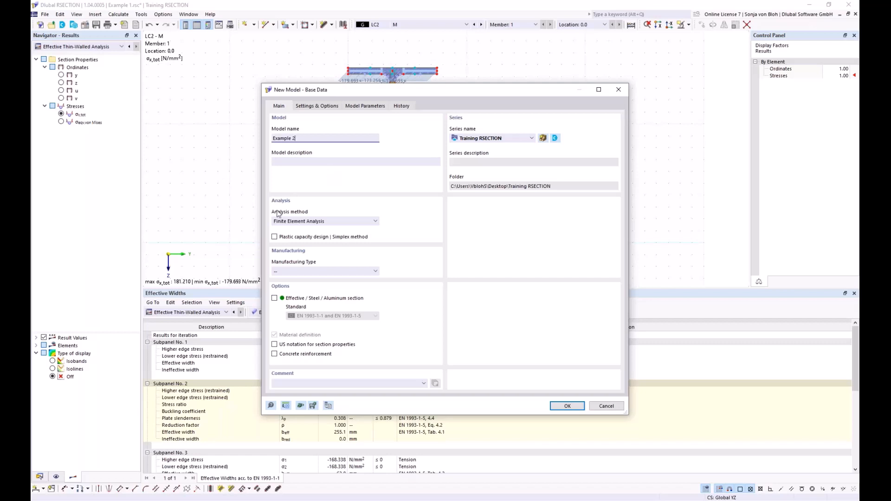
pyautogui.click(376, 222)
pyautogui.click(309, 236)
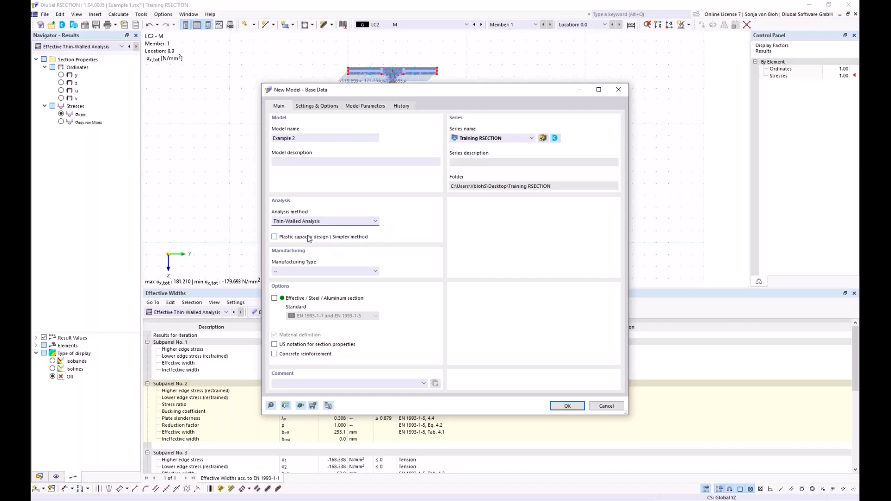
pyautogui.click(277, 299)
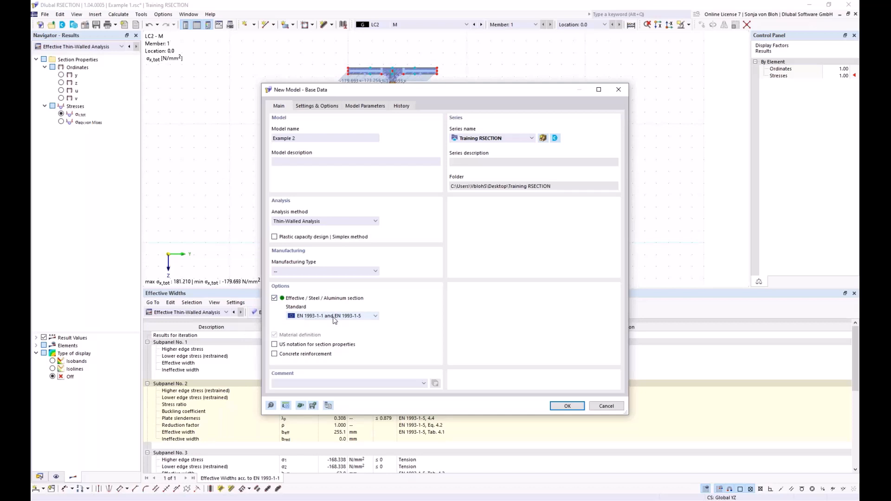
pyautogui.click(567, 406)
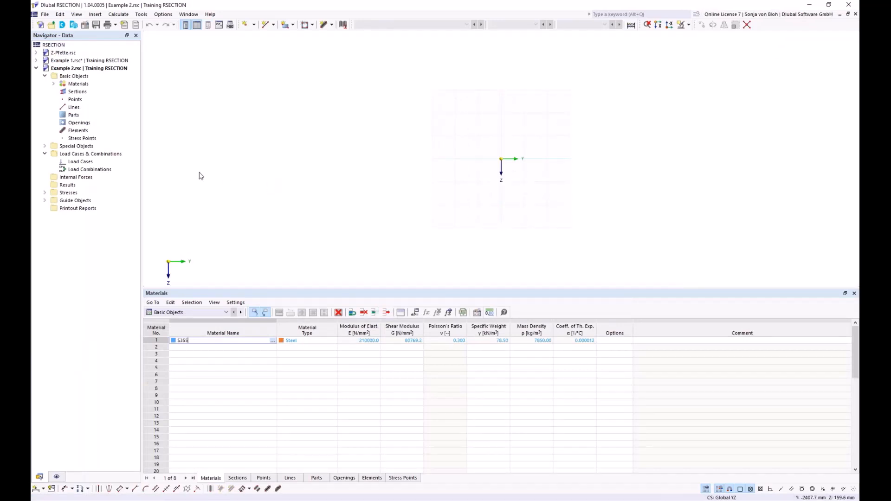
# Step: Replace the new model's default material with steel S235 from the material library
pyautogui.click(54, 84)
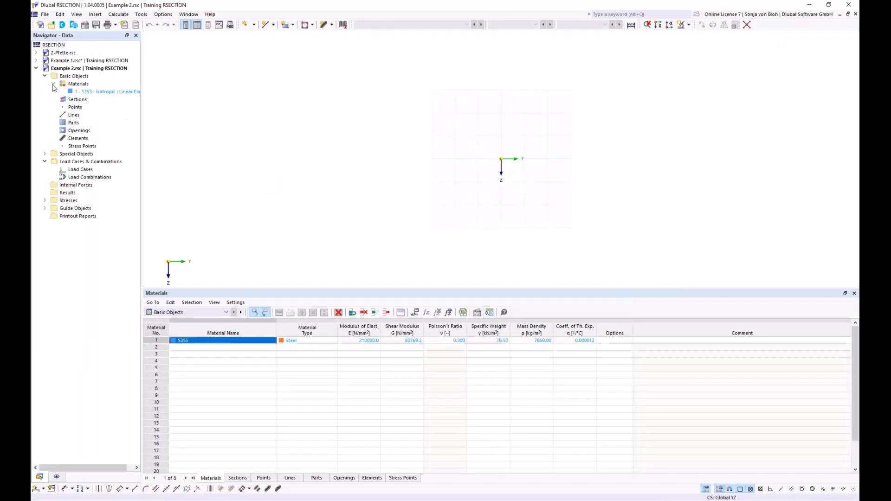
pyautogui.doubleClick(100, 91)
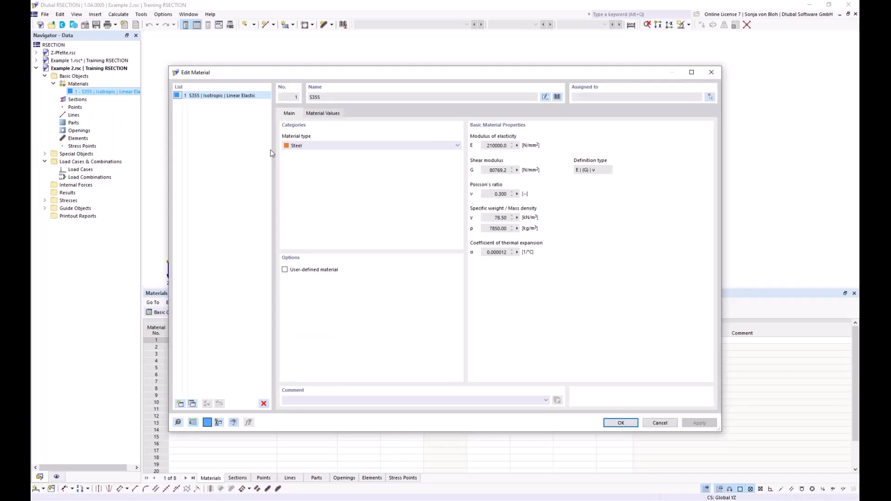
pyautogui.click(561, 96)
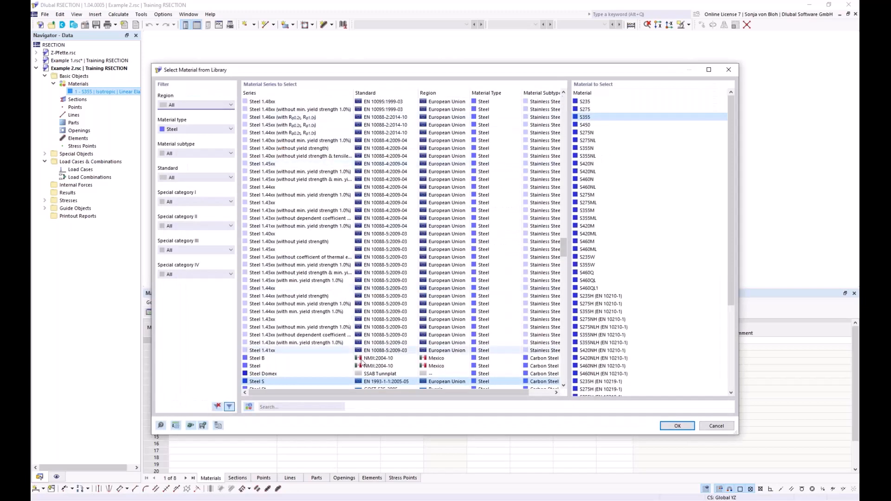
pyautogui.click(583, 101)
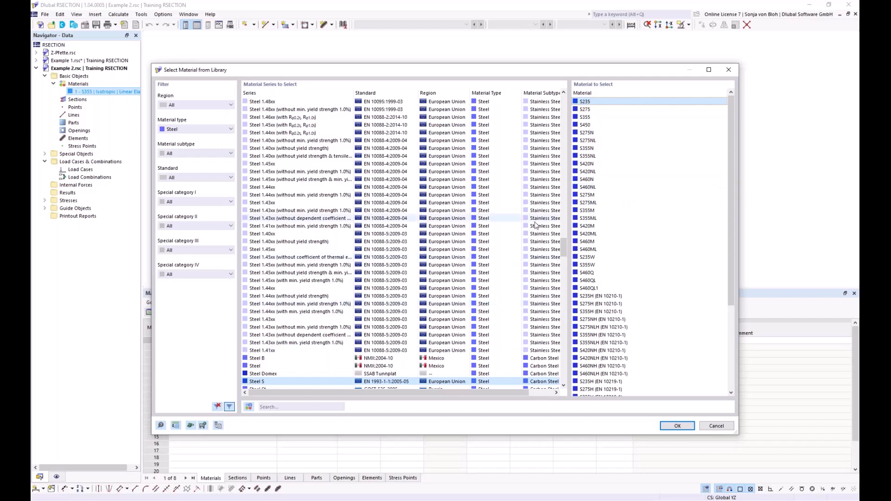
pyautogui.click(679, 426)
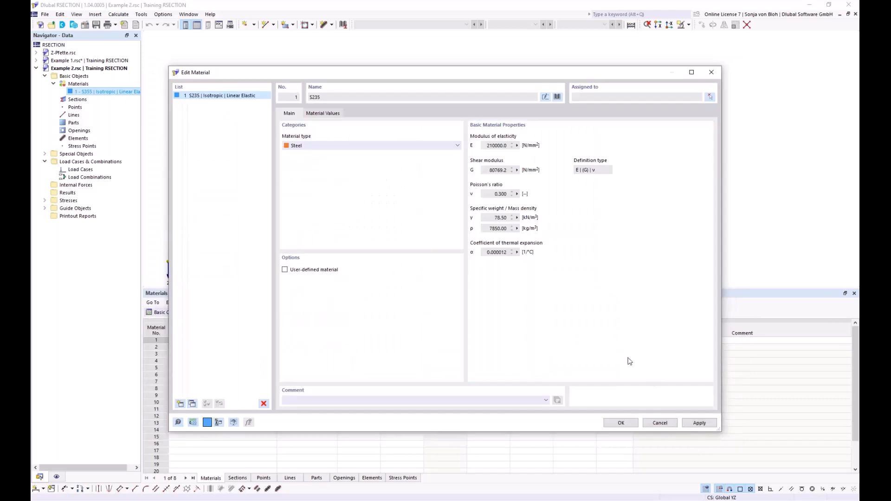
pyautogui.click(621, 423)
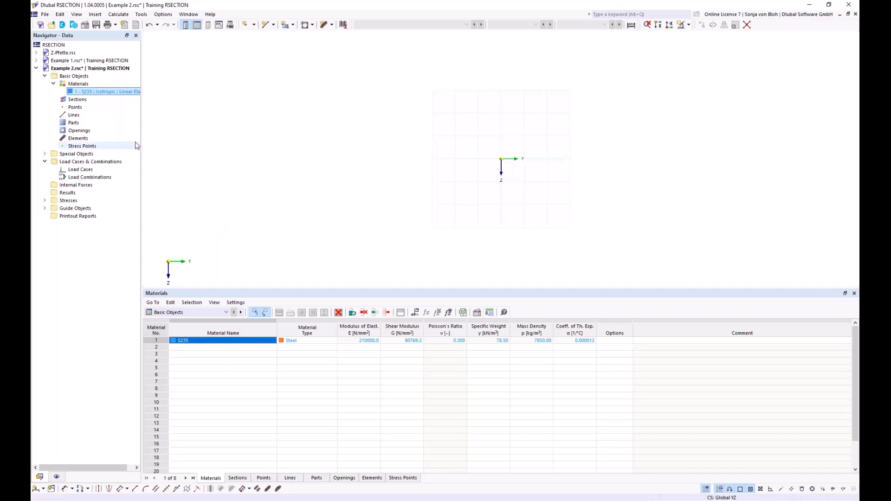
# Step: Start defining a new section in the Example 2 model
pyautogui.rightClick(86, 101)
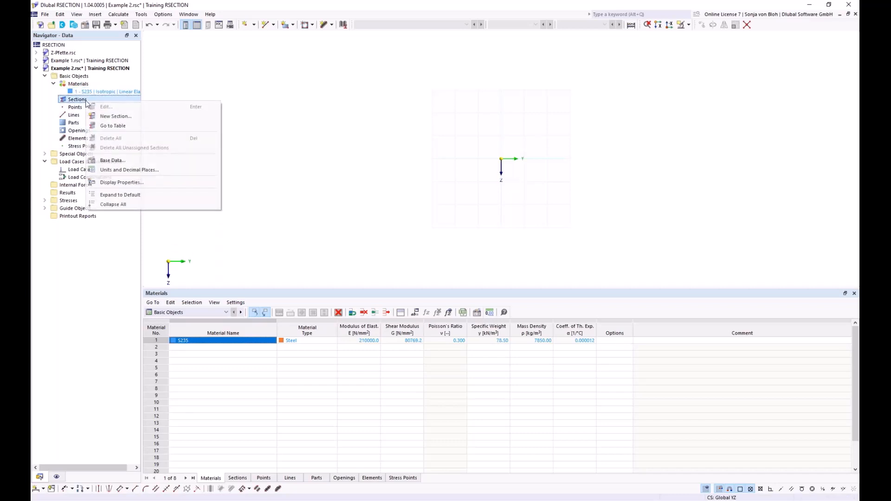
pyautogui.click(103, 116)
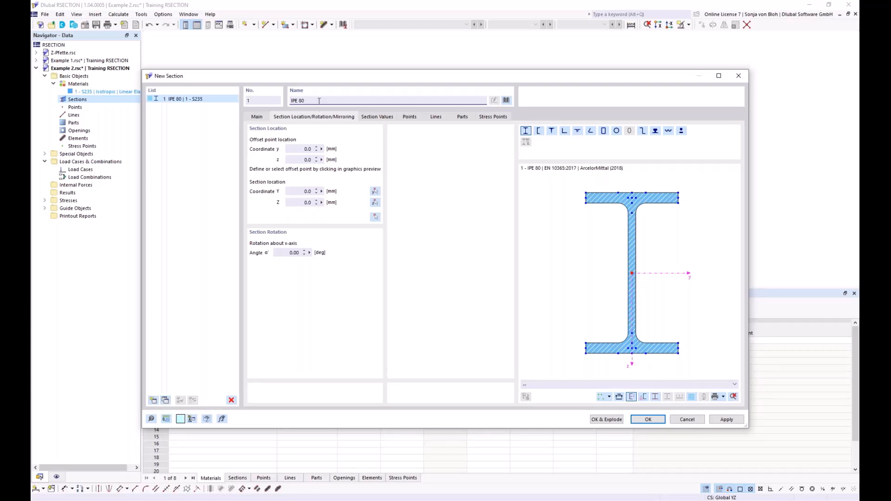
# Step: Enter HEB 100 directly as the name of the new section
pyautogui.moveTo(318, 101); pyautogui.dragTo(261, 100)
pyautogui.write('HEB')
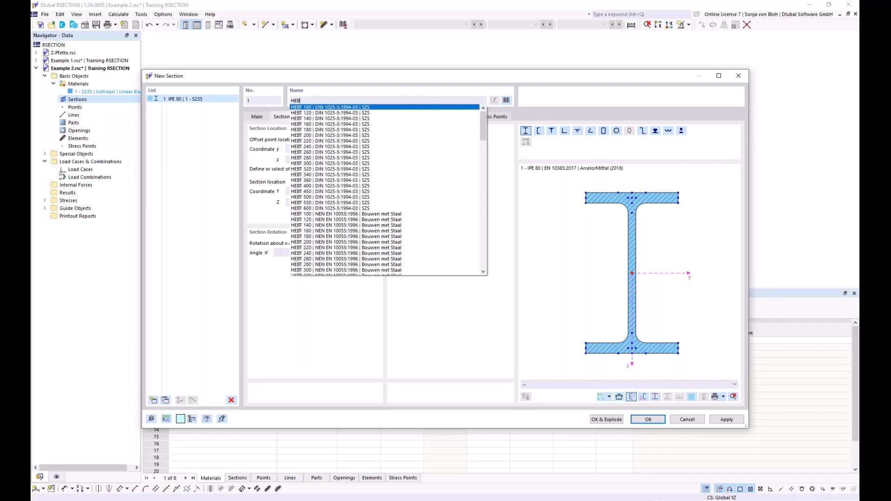
pyautogui.write(' 100')
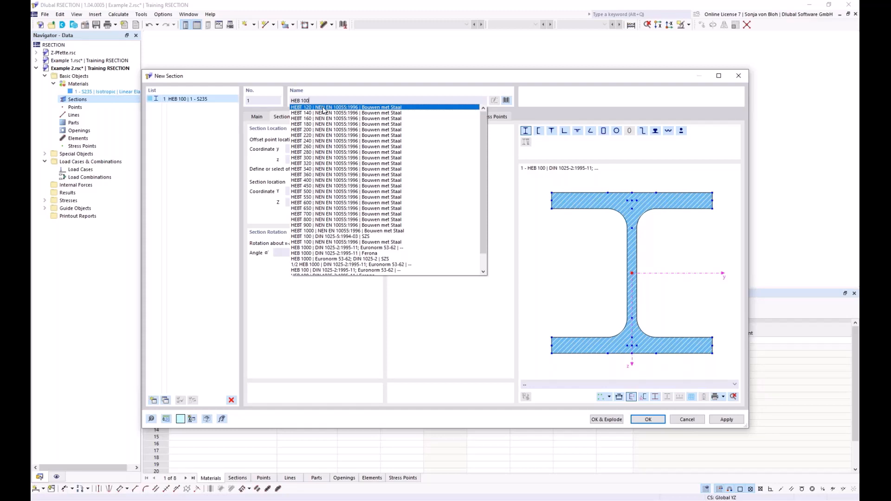
pyautogui.click(447, 84)
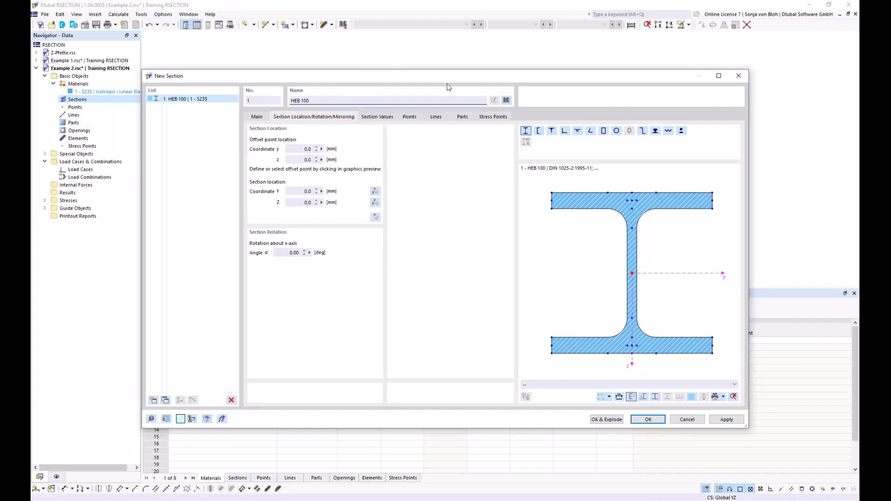
# Step: Assign the standardized angle L 200x150x12 to DIN EN 10056-1:1998-10 from the section library, searching for it by name
pyautogui.click(507, 100)
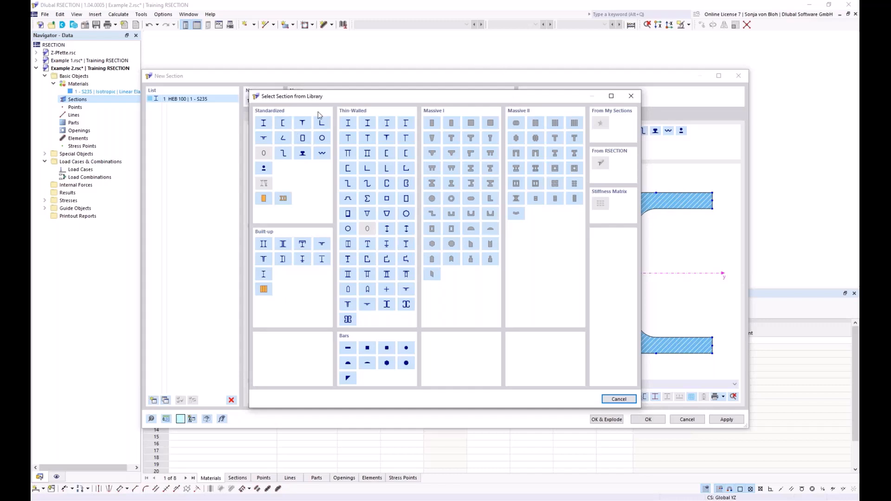
pyautogui.click(321, 125)
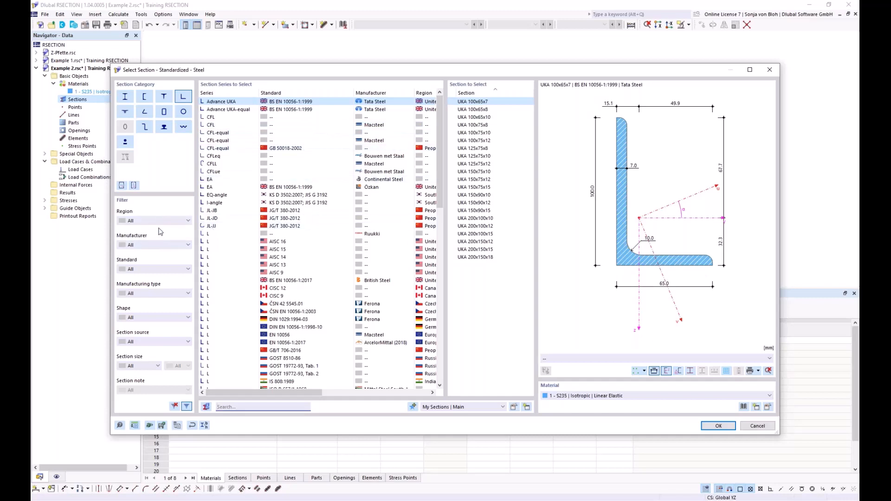
pyautogui.click(227, 407)
pyautogui.write('L')
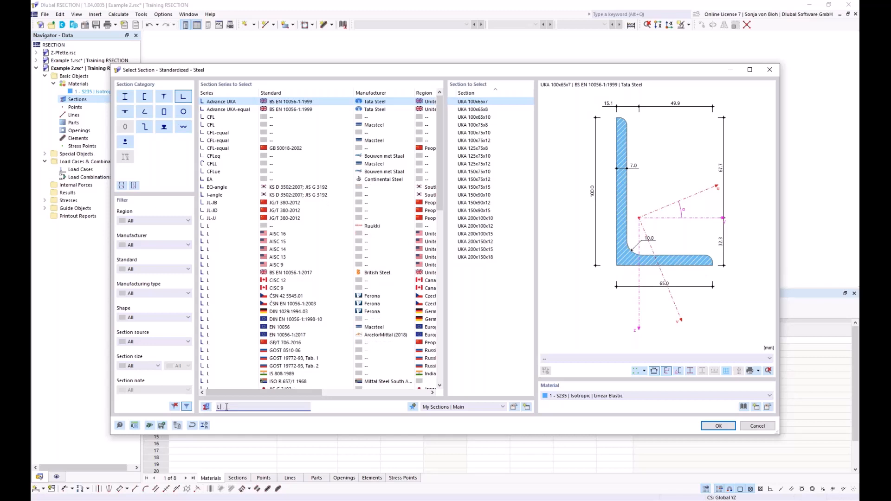
pyautogui.write(' 200')
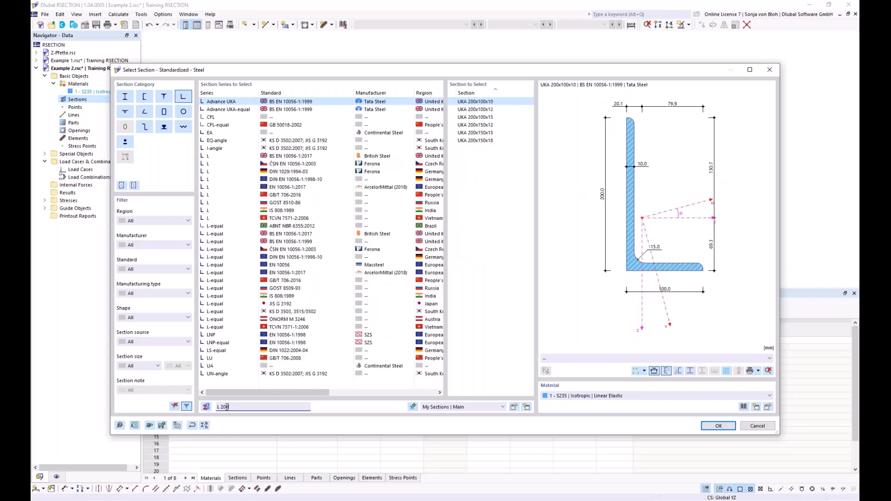
pyautogui.write('x')
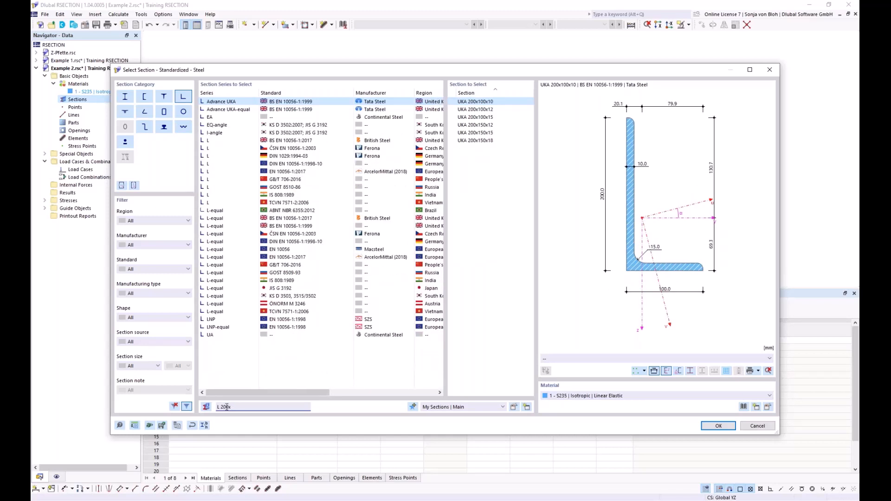
pyautogui.write('150')
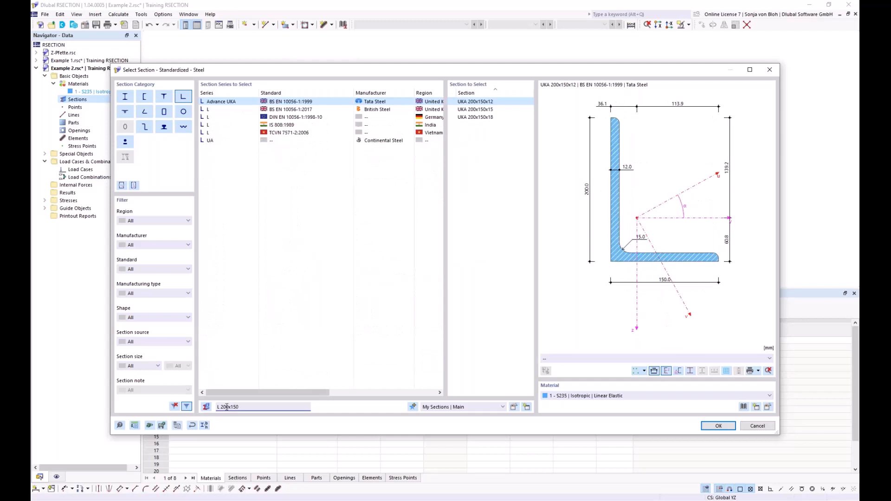
pyautogui.write('x12')
pyautogui.click(281, 117)
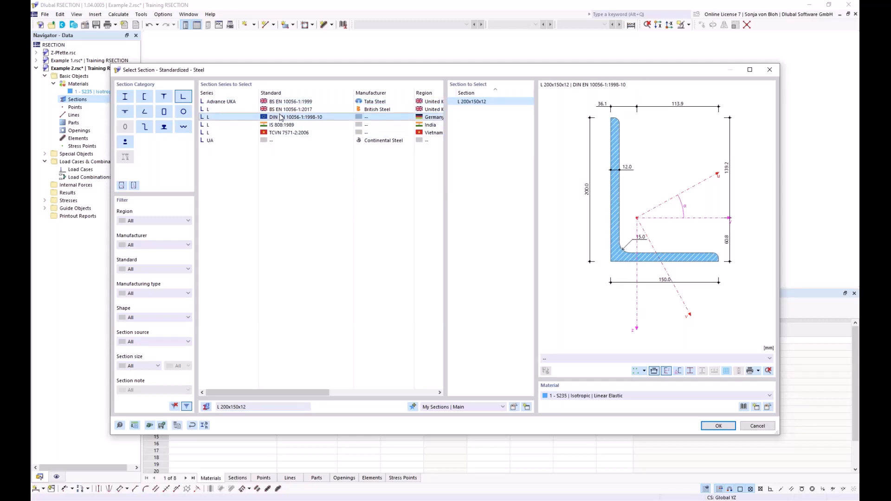
pyautogui.click(708, 427)
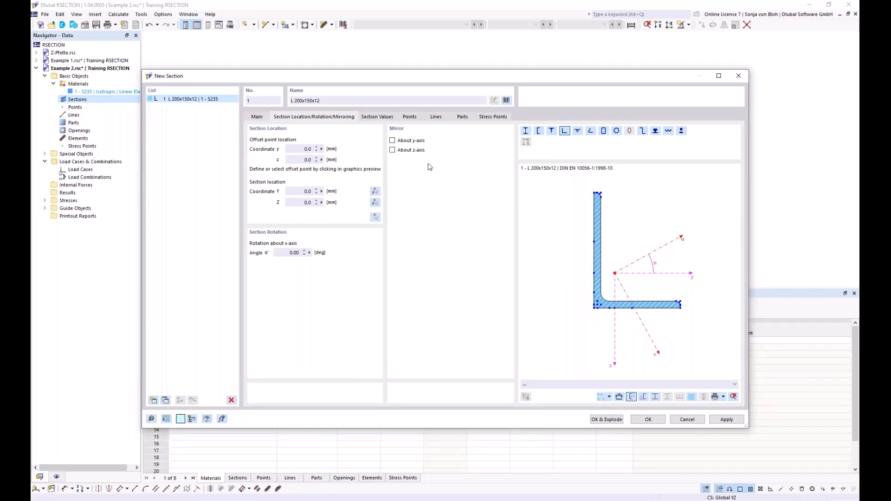
# Step: Mirror the angle section about its y-axis and set its rotation about the x-axis to 90 degrees
pyautogui.click(393, 141)
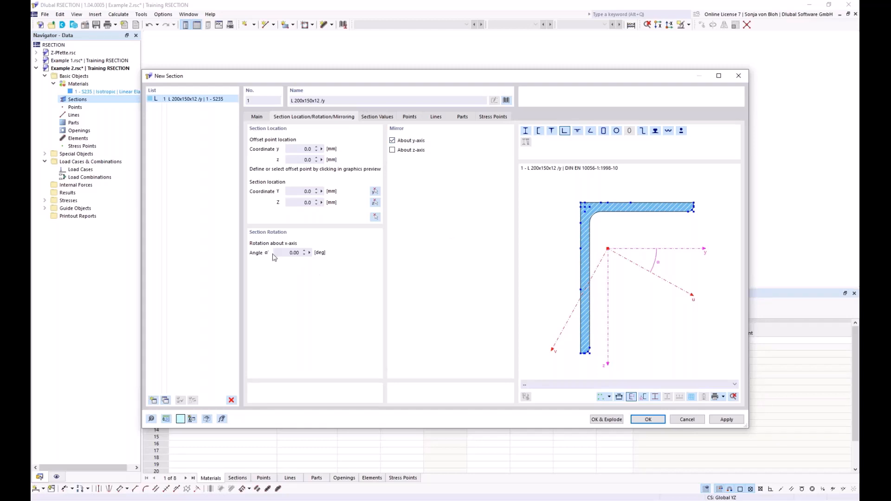
pyautogui.doubleClick(294, 252)
pyautogui.write('90')
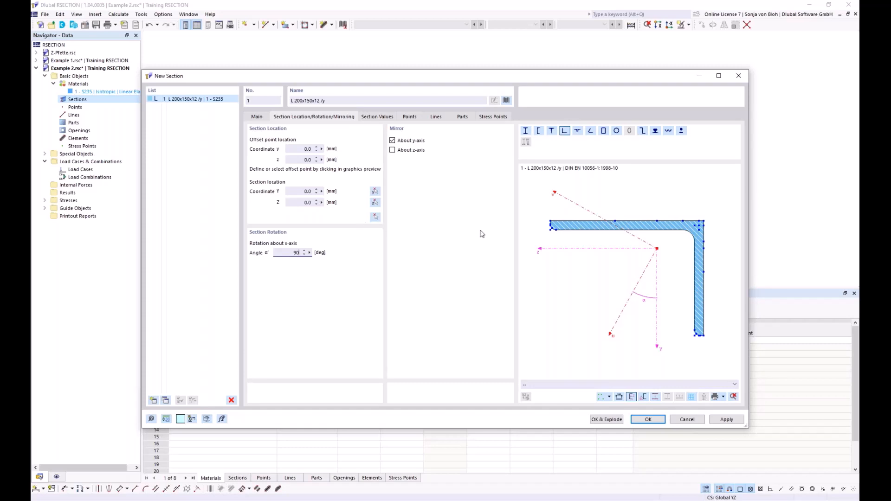
# Step: Use the mid-thickness point at the long leg's free end as offset point, place it at the global origin, and create the section
pyautogui.scroll(5, 550, 228)
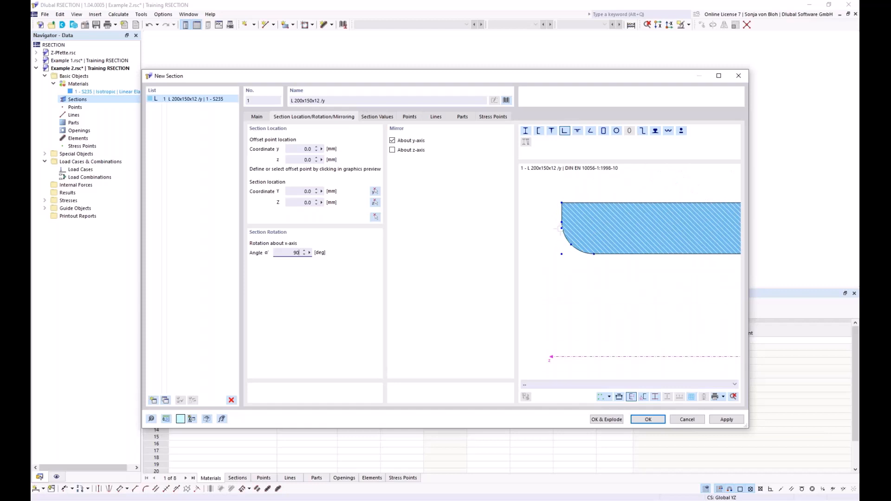
pyautogui.click(560, 228)
pyautogui.click(375, 217)
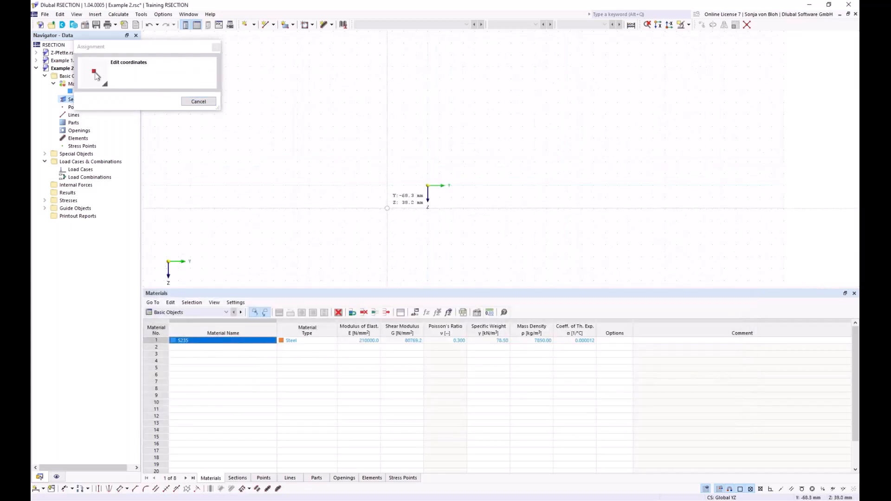
pyautogui.click(428, 186)
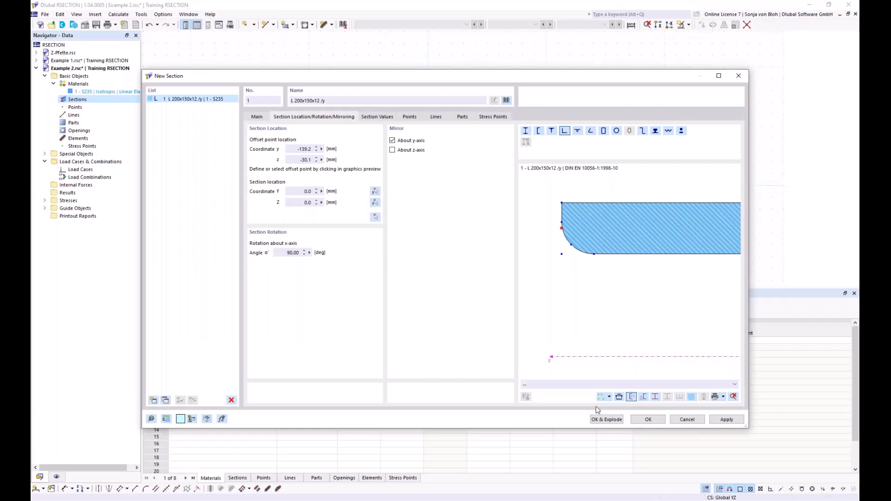
pyautogui.click(648, 419)
# Step: List the elements of the placed angle and highlight element 1 on the section
pyautogui.moveTo(438, 264); pyautogui.dragTo(363, 218, button='middle')
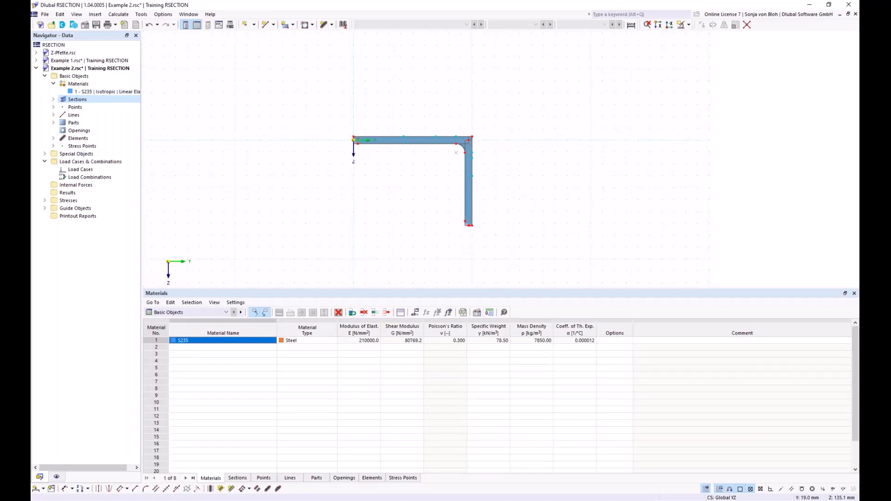
pyautogui.click(54, 138)
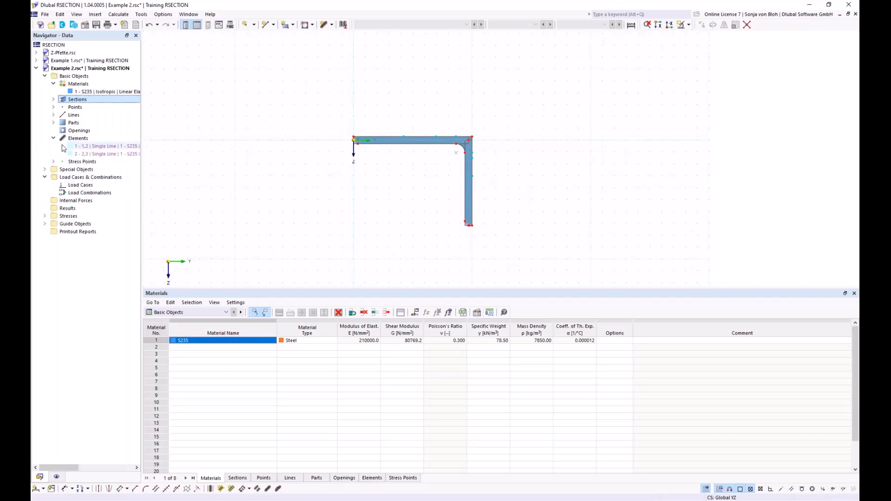
pyautogui.click(77, 146)
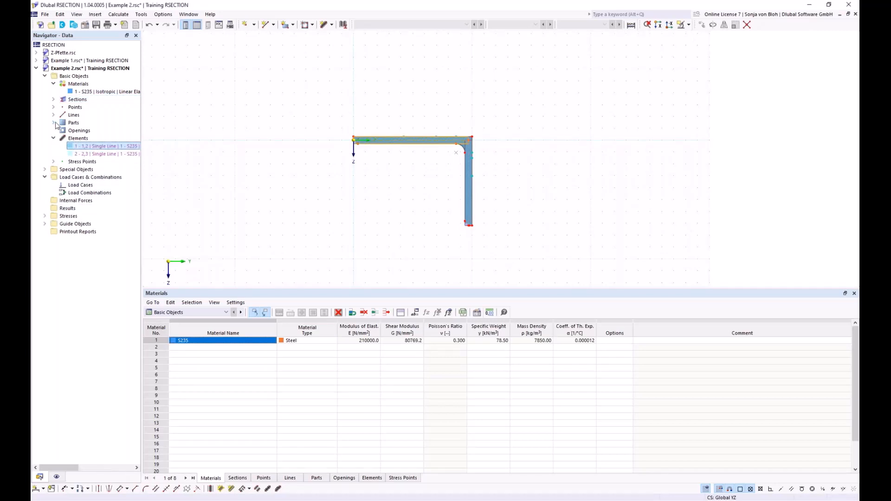
# Step: Inspect the boundary-line part and the L 200x150x12 section's location, rotation and mirror settings without changing them
pyautogui.click(53, 123)
pyautogui.click(81, 132)
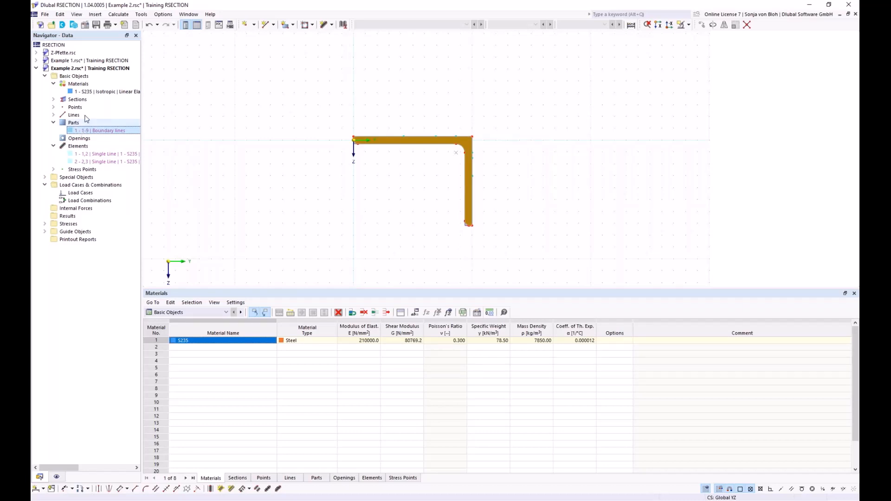
pyautogui.doubleClick(370, 140)
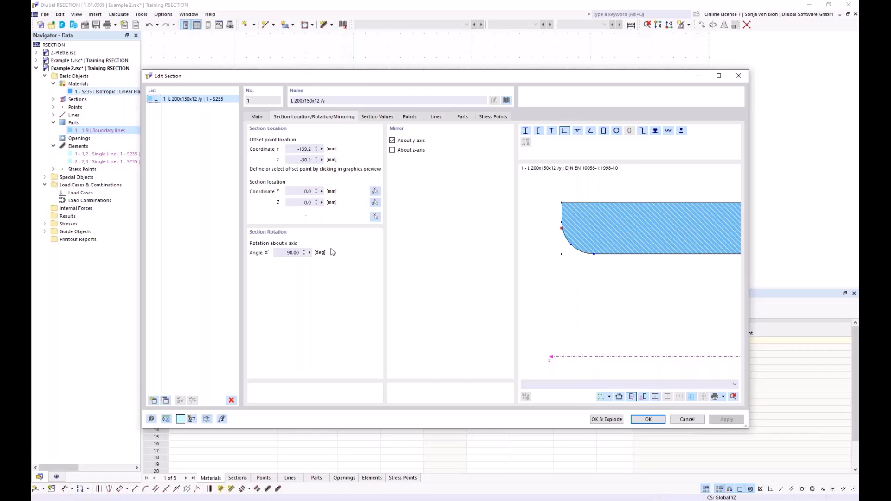
pyautogui.click(687, 419)
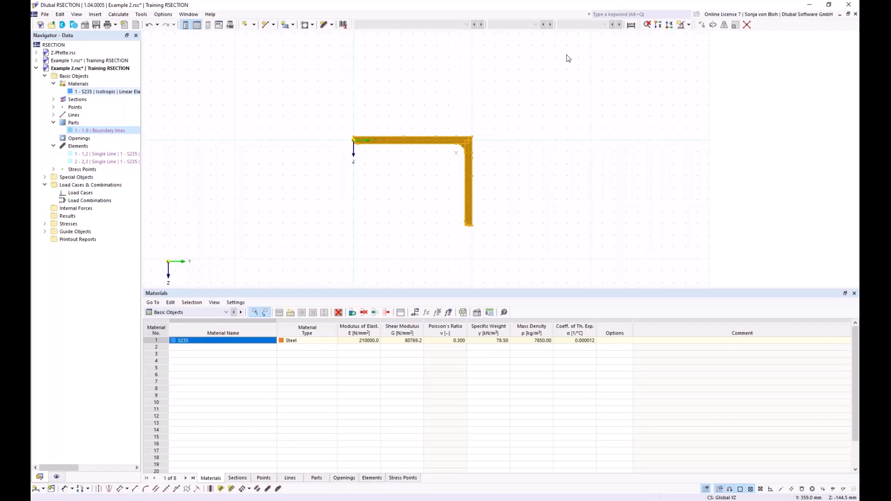
# Step: Explode the L 200x150x12 section into its individual objects
pyautogui.rightClick(399, 142)
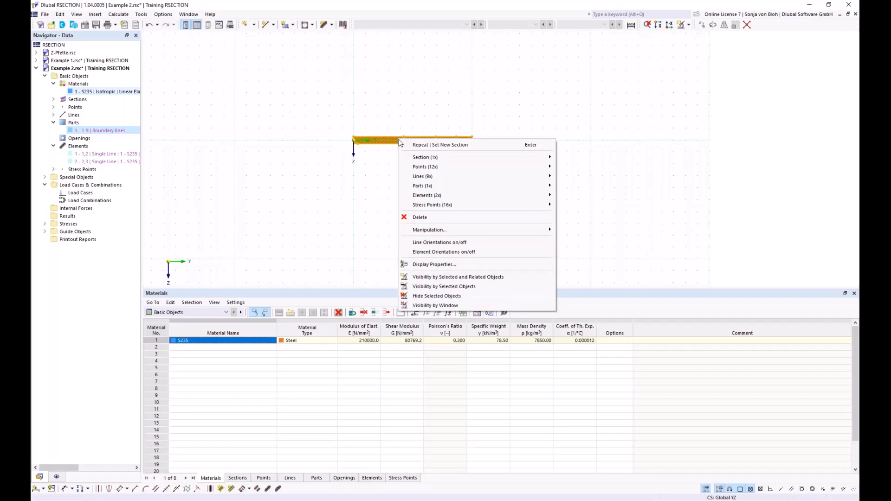
pyautogui.moveTo(418, 159)
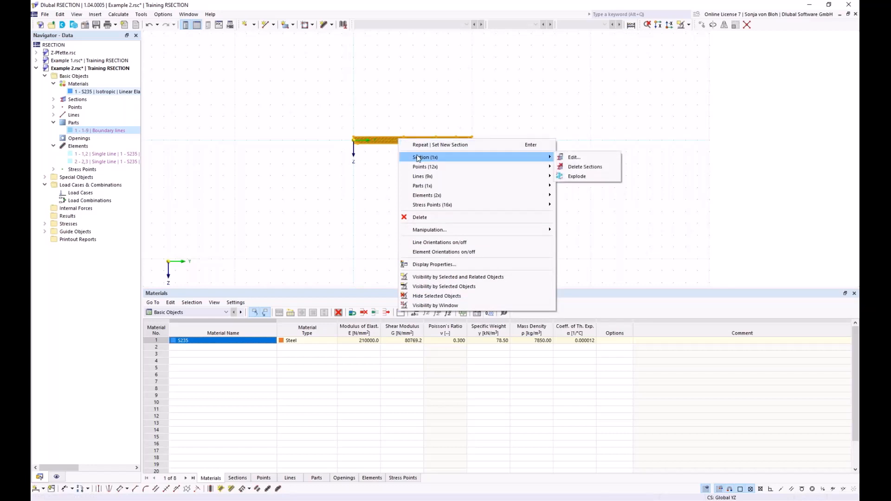
pyautogui.click(580, 180)
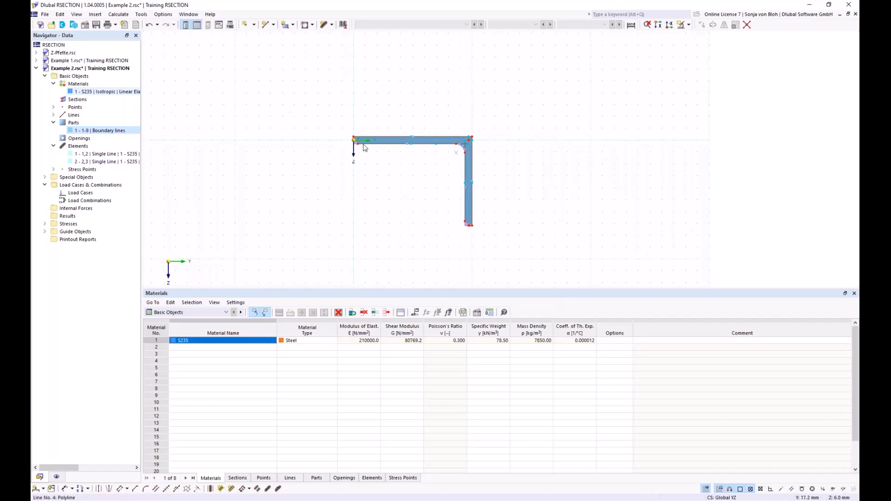
# Step: Delete the boundary line forming the rounded toe at the free end of the angle's horizontal leg
pyautogui.scroll(8, 325, 135)
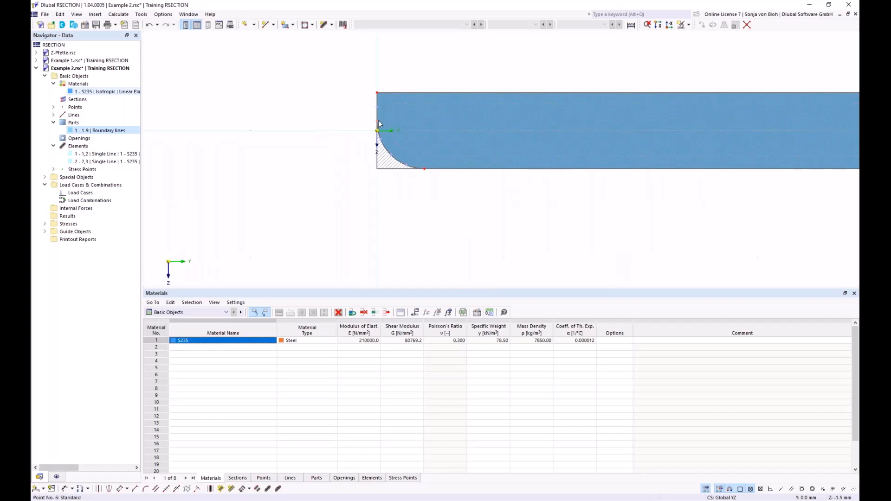
pyautogui.press('Delete')
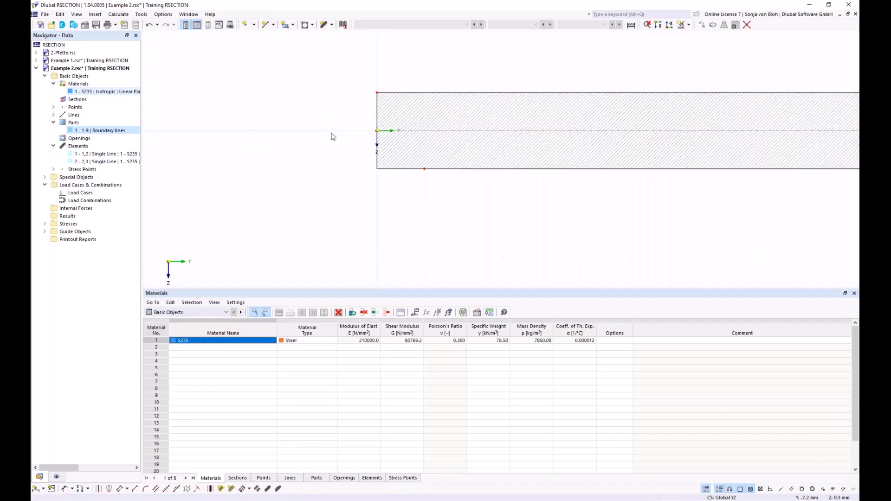
pyautogui.scroll(-6, 331, 136)
pyautogui.moveTo(376, 194); pyautogui.dragTo(347, 177, button='middle')
pyautogui.scroll(3, 406, 177)
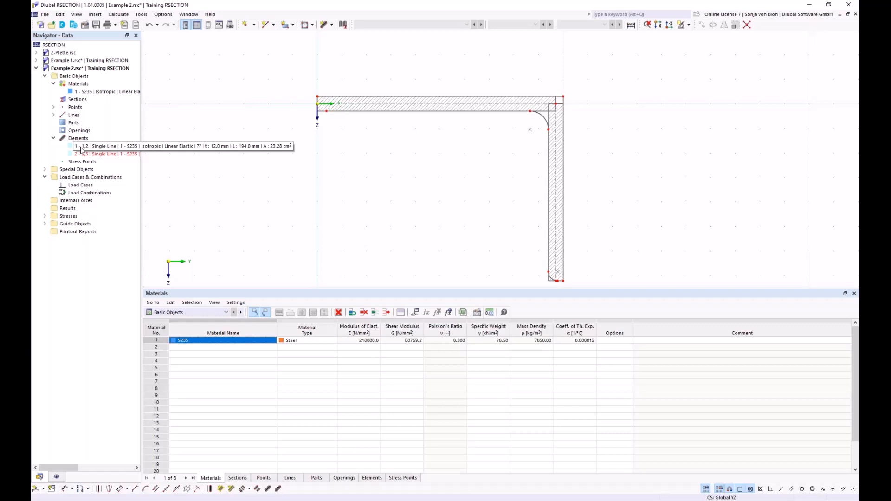
# Step: Define a new single-line element by length and direction, with a length of 200 mm and a thickness of 12 mm
pyautogui.click(332, 25)
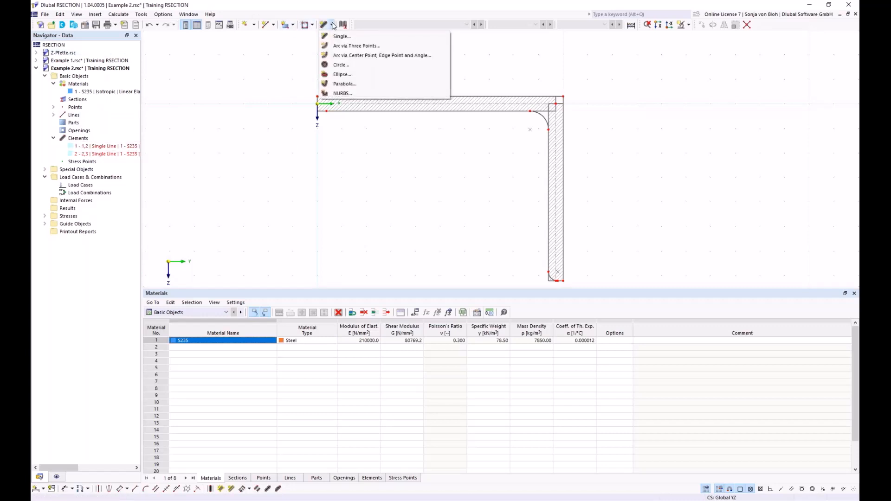
pyautogui.click(342, 36)
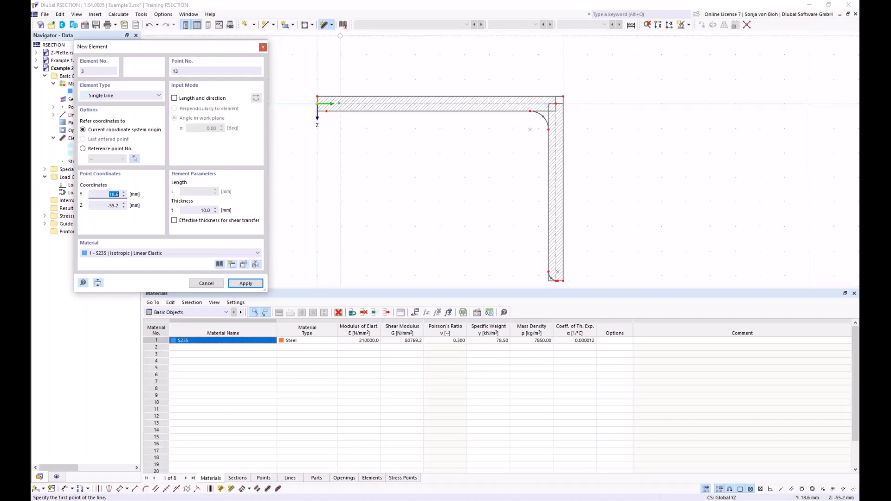
pyautogui.click(174, 98)
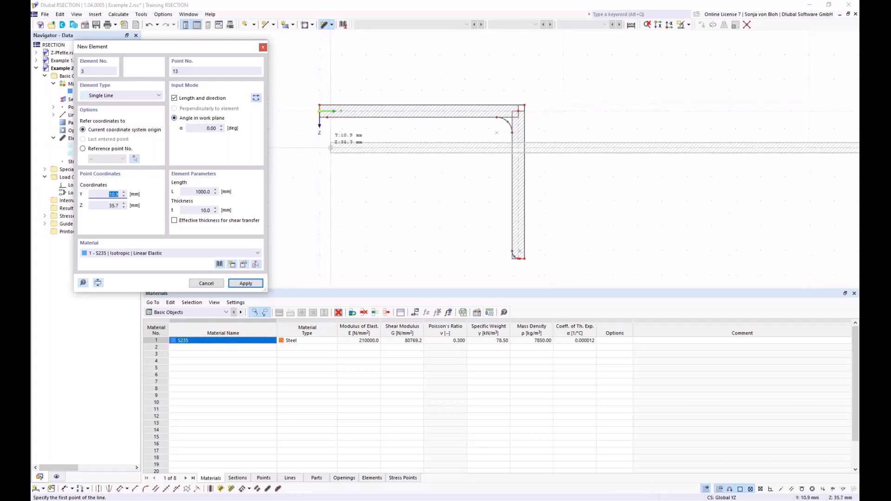
pyautogui.scroll(-2, 331, 147)
pyautogui.scroll(-1, 330, 148)
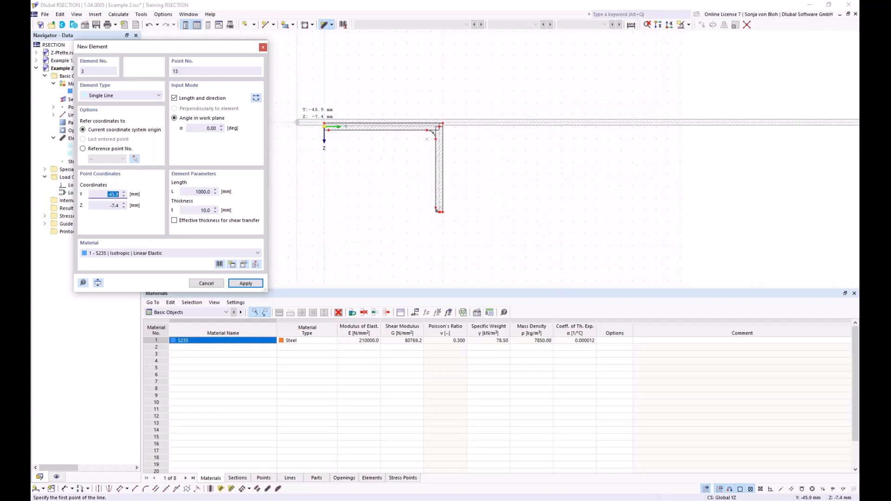
pyautogui.click(203, 192)
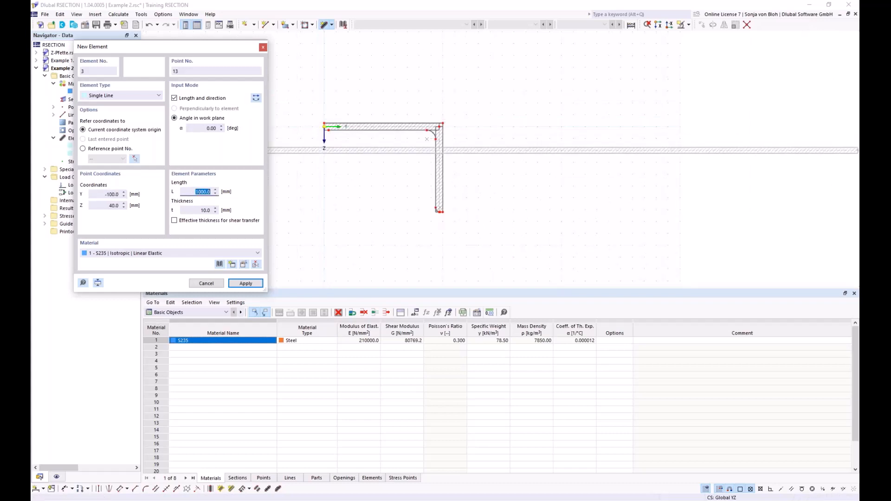
pyautogui.write('200')
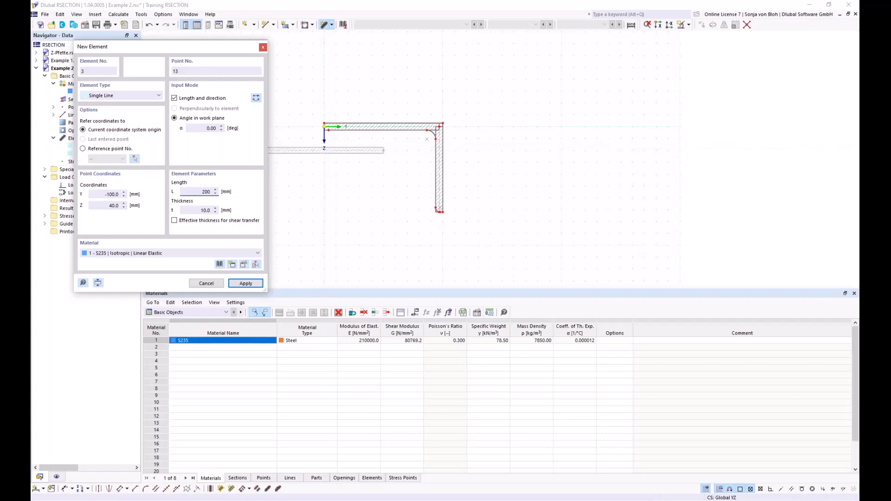
pyautogui.press('Tab')
pyautogui.write('12')
pyautogui.press('Tab')
# Step: Reverse the element's direction and place it from the origin, extending the horizontal leg on its free side
pyautogui.scroll(-1, 410, 139)
pyautogui.moveTo(363, 125); pyautogui.dragTo(420, 127, button='middle')
pyautogui.scroll(4, 419, 112)
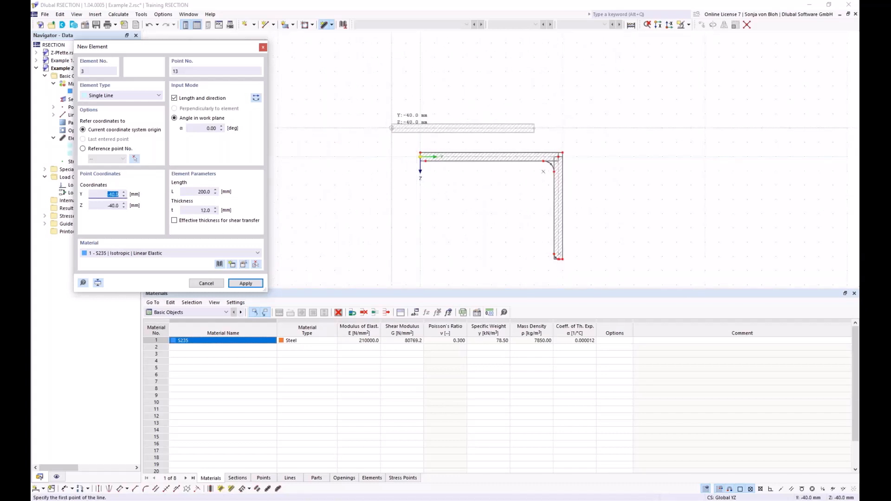
pyautogui.click(256, 99)
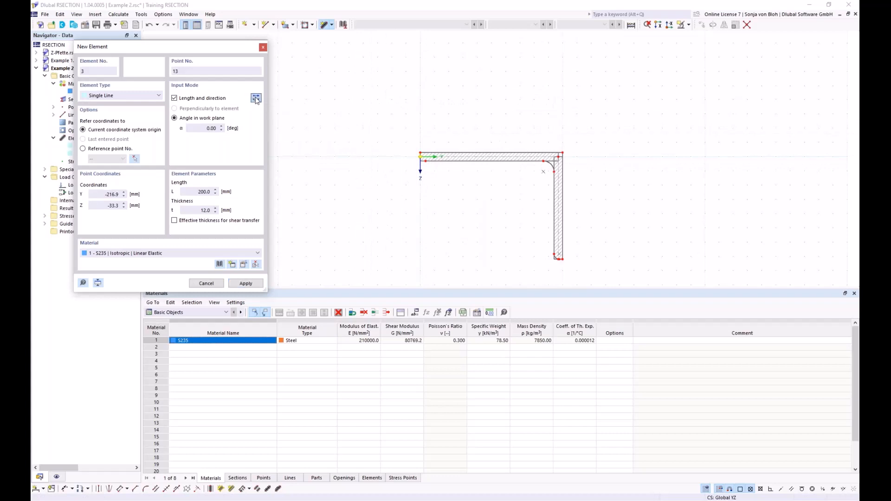
pyautogui.scroll(2, 391, 176)
pyautogui.scroll(1, 390, 177)
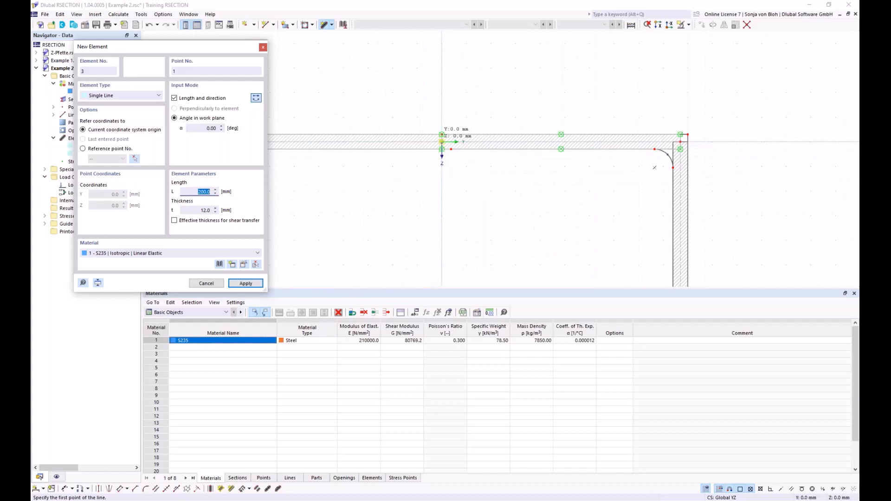
pyautogui.click(448, 142)
pyautogui.scroll(-4, 485, 178)
pyautogui.scroll(-2, 469, 171)
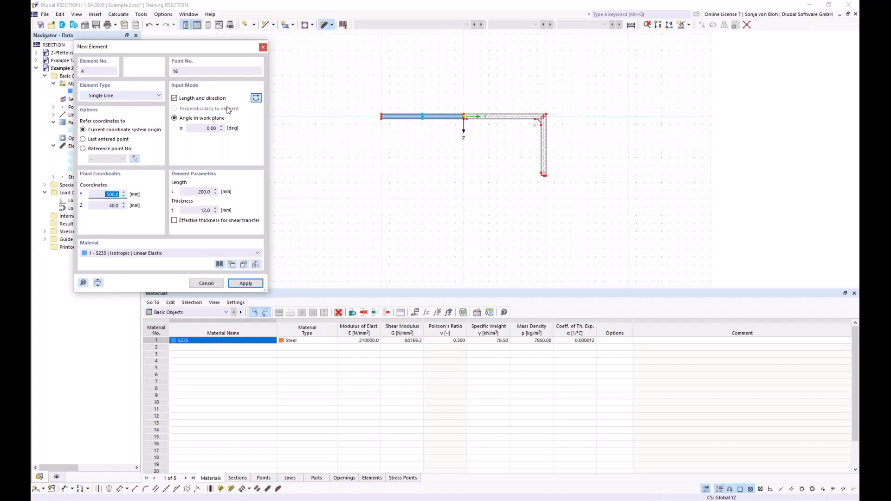
# Step: Add a vertical single-line element downward from the origin, with a 90° angle, 400 mm length and 10 mm thickness
pyautogui.click(198, 129)
pyautogui.write('9')
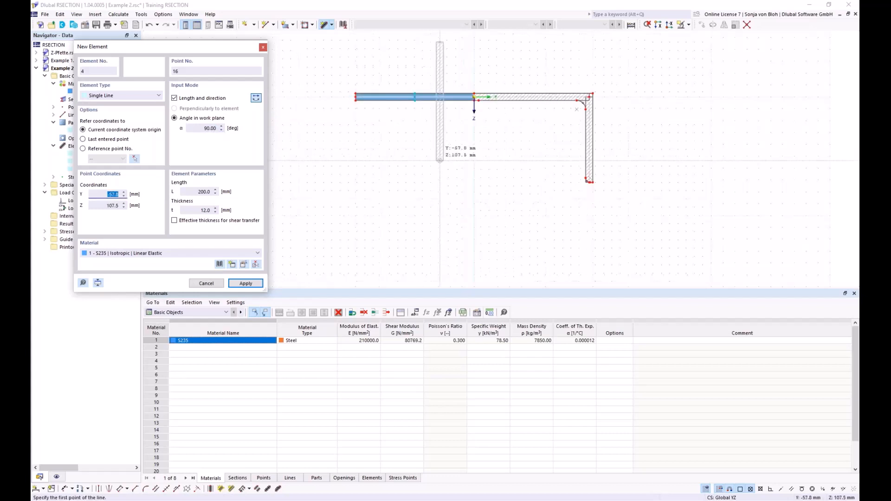
pyautogui.click(258, 101)
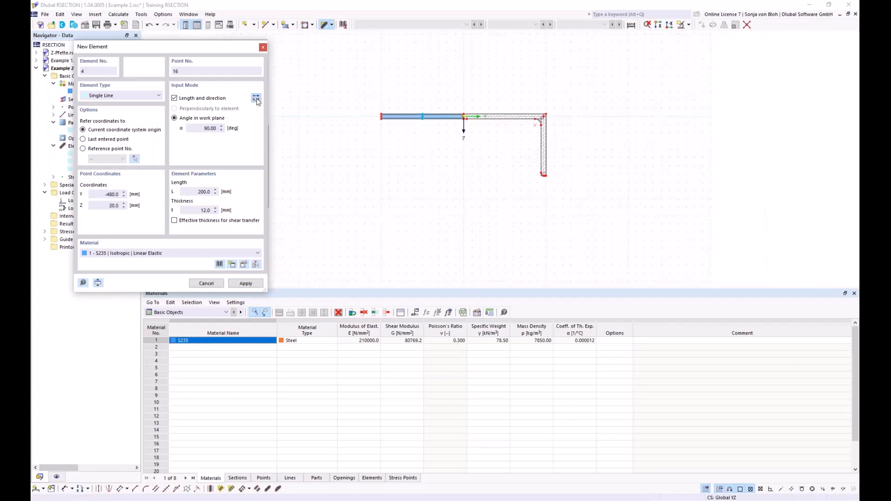
pyautogui.click(204, 192)
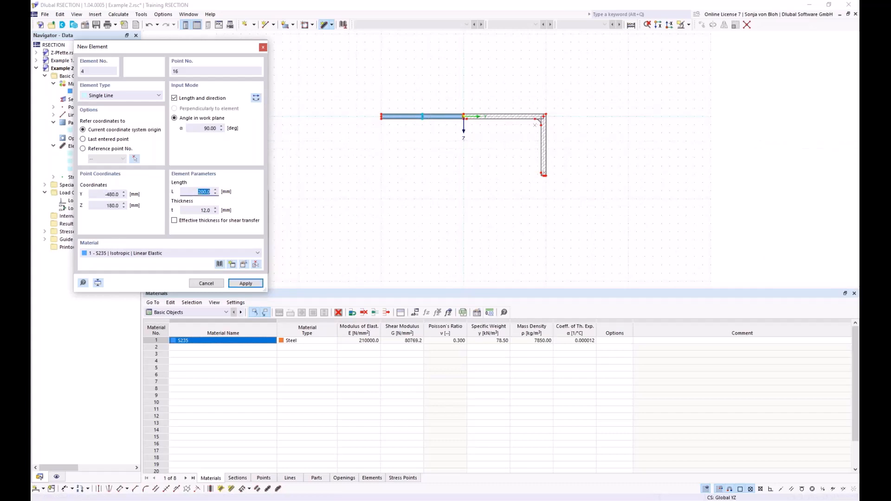
pyautogui.write('400')
pyautogui.press('Tab')
pyautogui.write('10')
pyautogui.scroll(4, 453, 114)
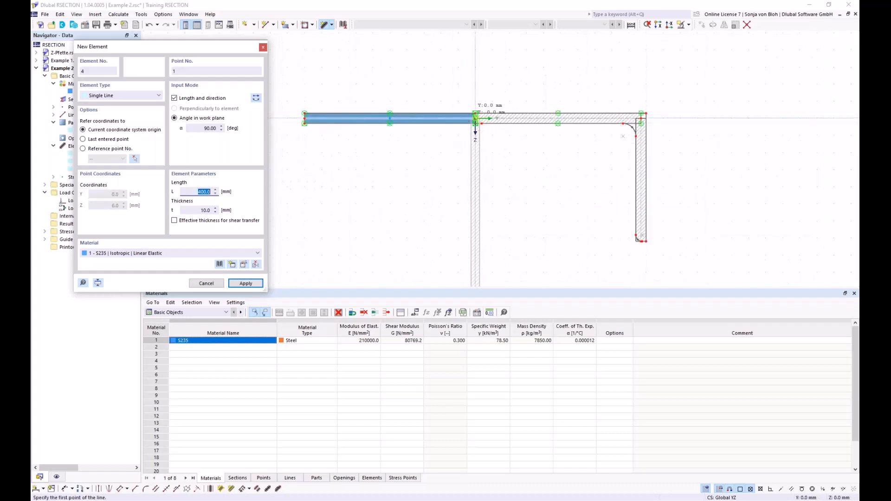
pyautogui.scroll(4, 483, 121)
pyautogui.click(483, 109)
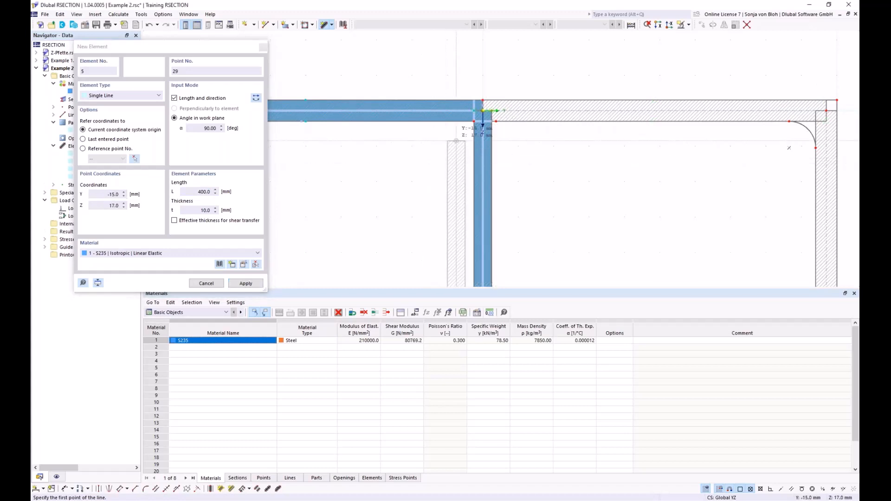
pyautogui.press('Escape')
# Step: Delete the short vertical boundary line between the origin and the upper edge at the web-to-flange joint
pyautogui.scroll(3, 455, 124)
pyautogui.moveTo(501, 87); pyautogui.dragTo(453, 133, button='middle')
pyautogui.scroll(2, 453, 133)
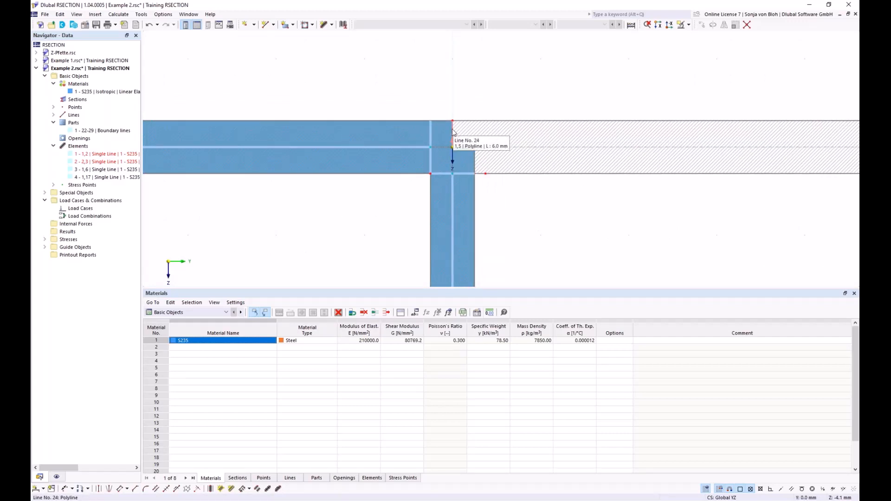
pyautogui.click(452, 132)
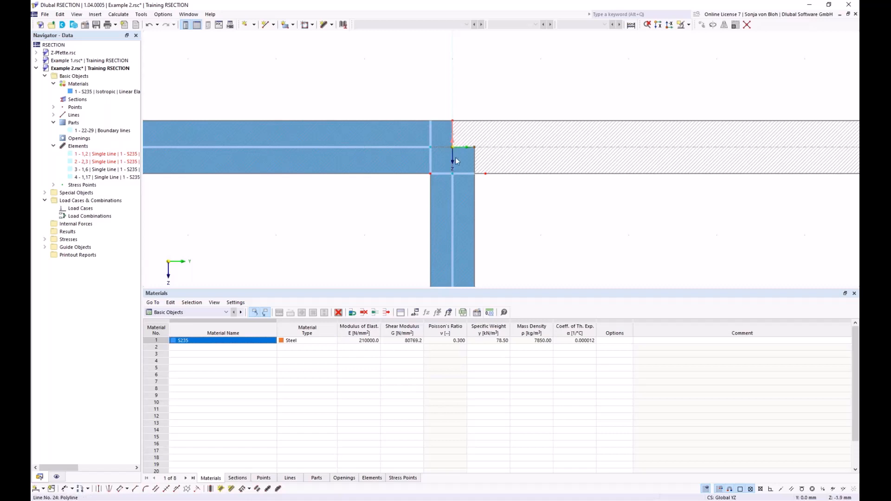
pyautogui.press('Delete')
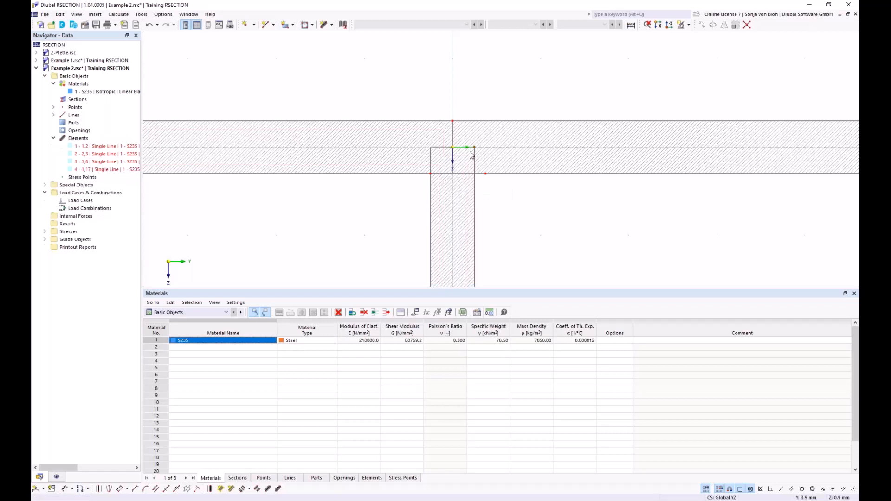
pyautogui.scroll(2, 470, 155)
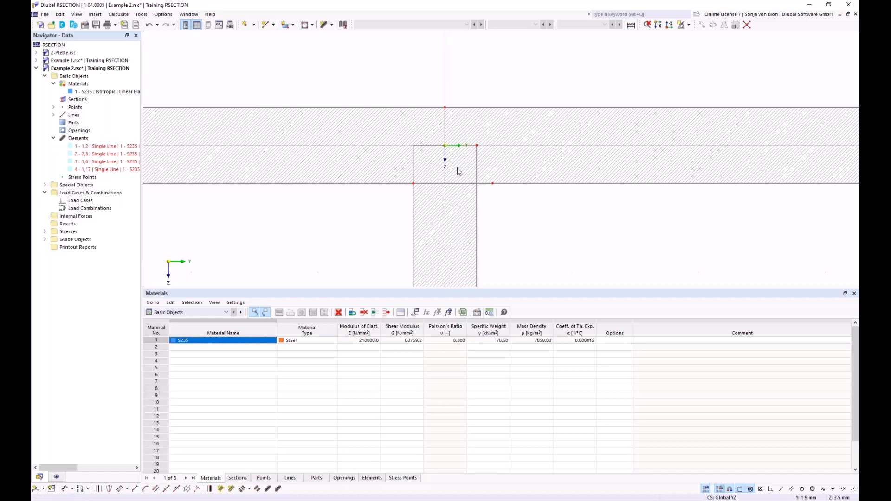
pyautogui.scroll(-5, 458, 171)
pyautogui.moveTo(414, 219); pyautogui.dragTo(404, 160, button='middle')
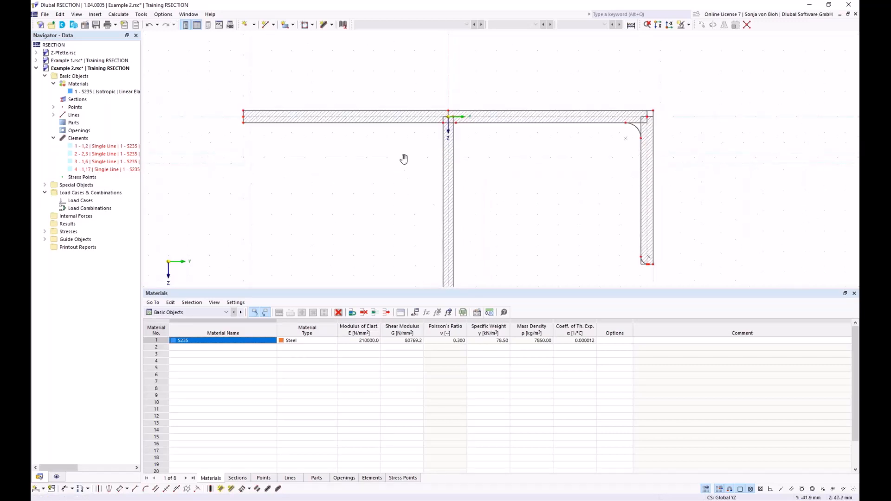
pyautogui.scroll(-1, 404, 159)
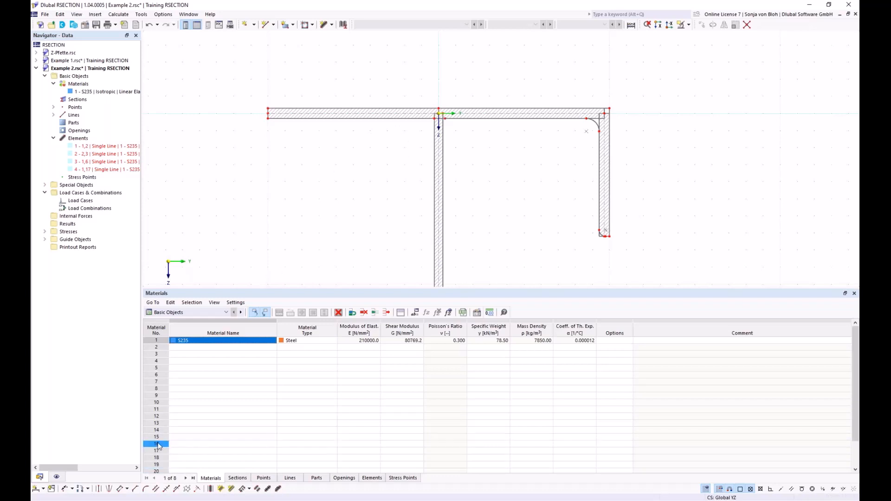
# Step: Set up an angled corner of type Edge and Angle with L1 of 8.5 mm and an angle of 45°
pyautogui.click(136, 490)
pyautogui.moveTo(135, 53); pyautogui.dragTo(197, 121)
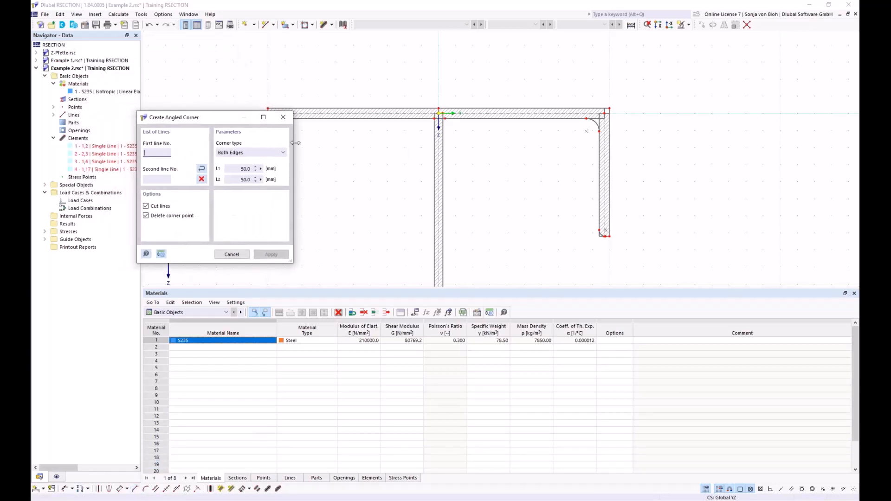
pyautogui.click(273, 153)
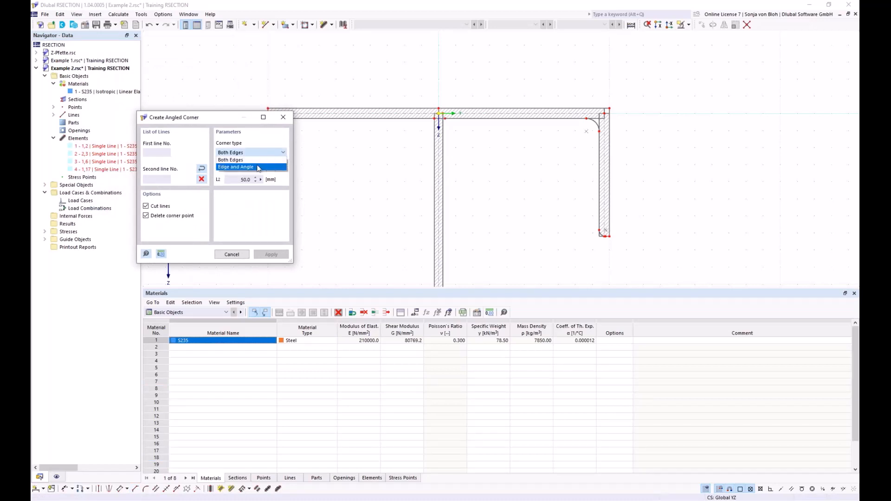
pyautogui.click(240, 167)
pyautogui.doubleClick(243, 168)
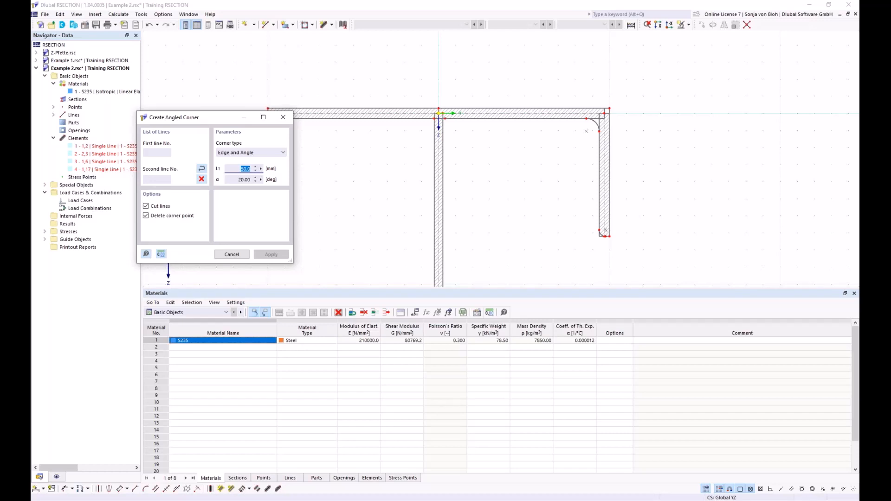
pyautogui.write('5')
pyautogui.write('*sqrt(2')
pyautogui.write(')')
pyautogui.press('Tab')
pyautogui.write('45')
# Step: Create the angled corner between the left flange's lower edge and the adjoining left edge of the web
pyautogui.scroll(3, 404, 119)
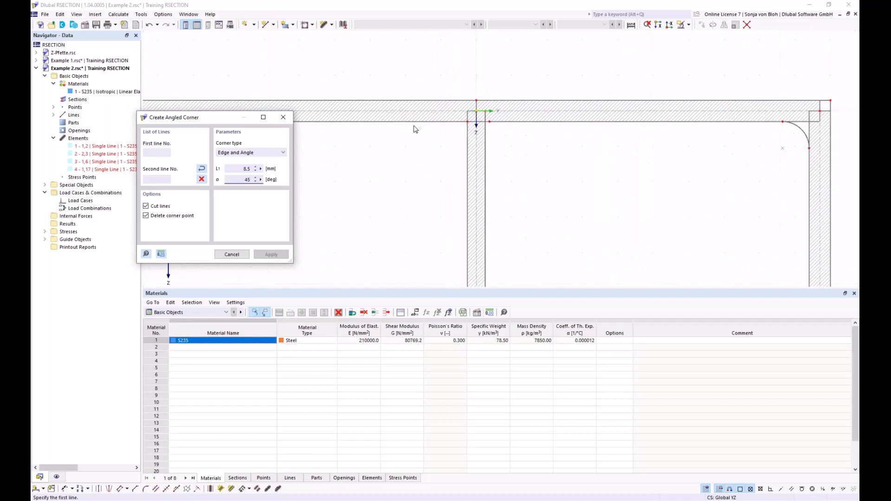
pyautogui.click(418, 122)
pyautogui.click(468, 168)
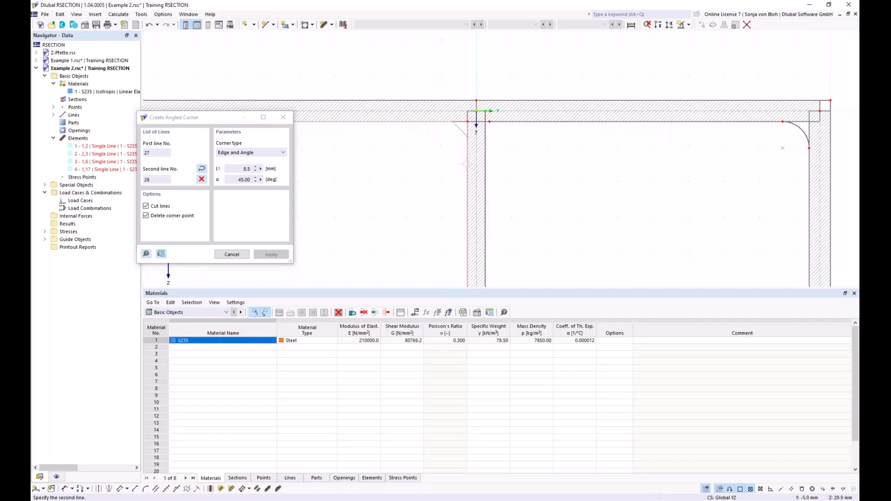
# Step: Create the angled corner between the right flange's lower edge and the adjoining right edge of the web
pyautogui.click(511, 122)
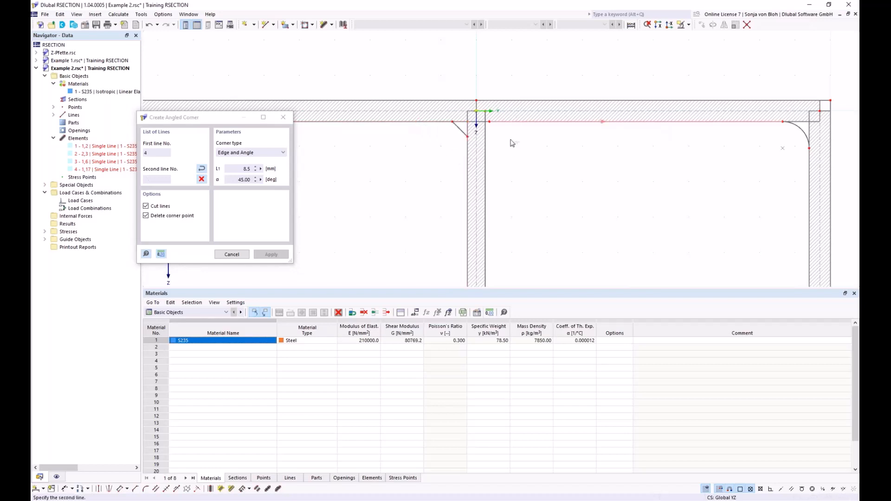
pyautogui.click(485, 158)
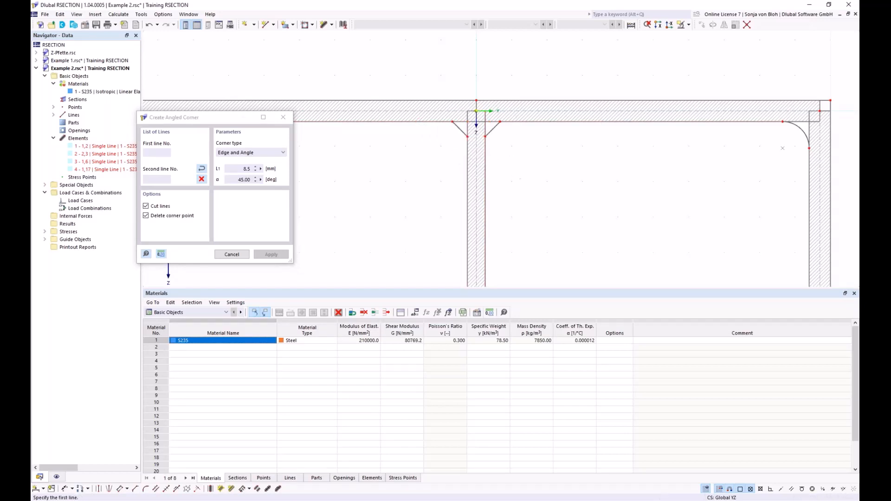
pyautogui.press('Escape')
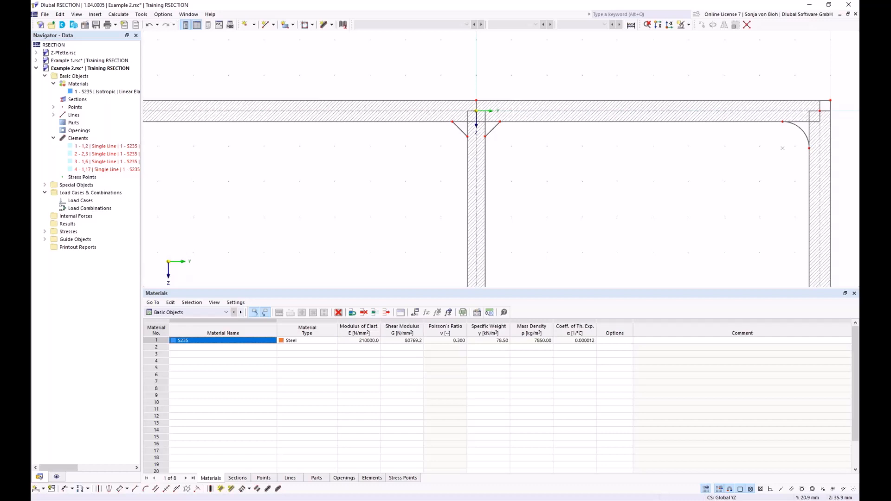
# Step: Create a part with material S235 by selecting the closed boundary lines around the whole combined section
pyautogui.scroll(-5, 355, 185)
pyautogui.moveTo(356, 186); pyautogui.dragTo(330, 127, button='middle')
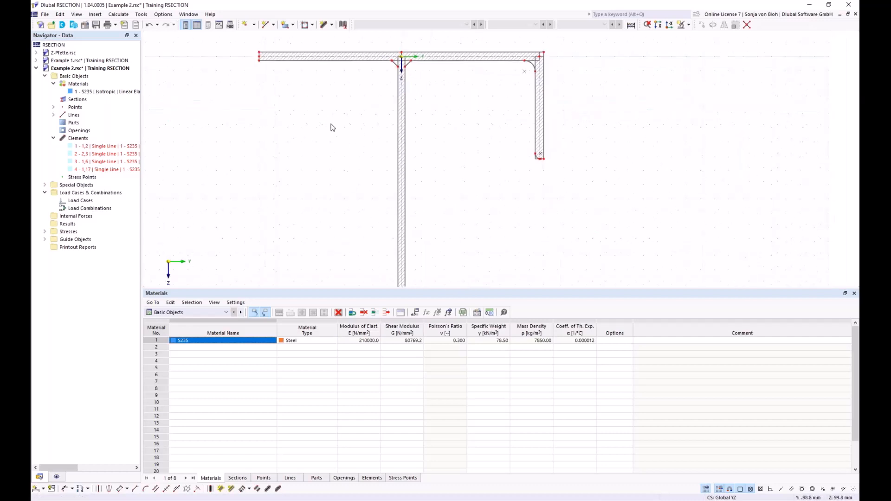
pyautogui.click(293, 25)
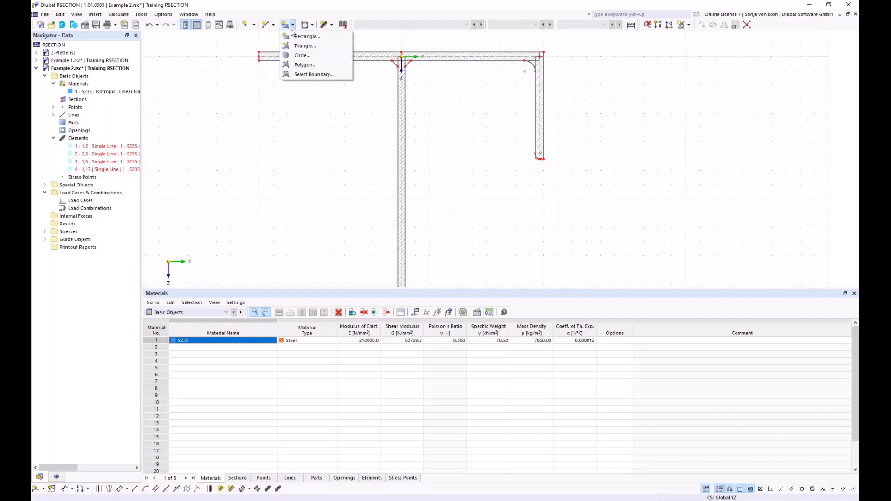
pyautogui.click(305, 75)
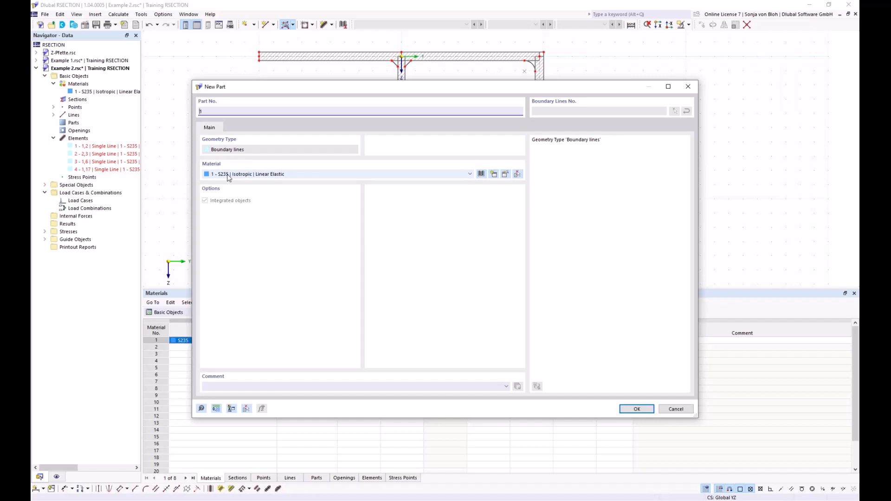
pyautogui.click(636, 410)
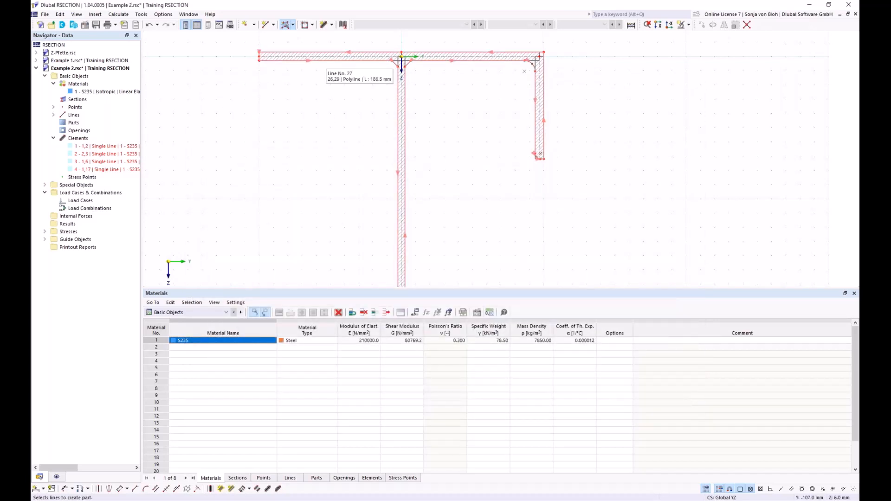
pyautogui.click(401, 58)
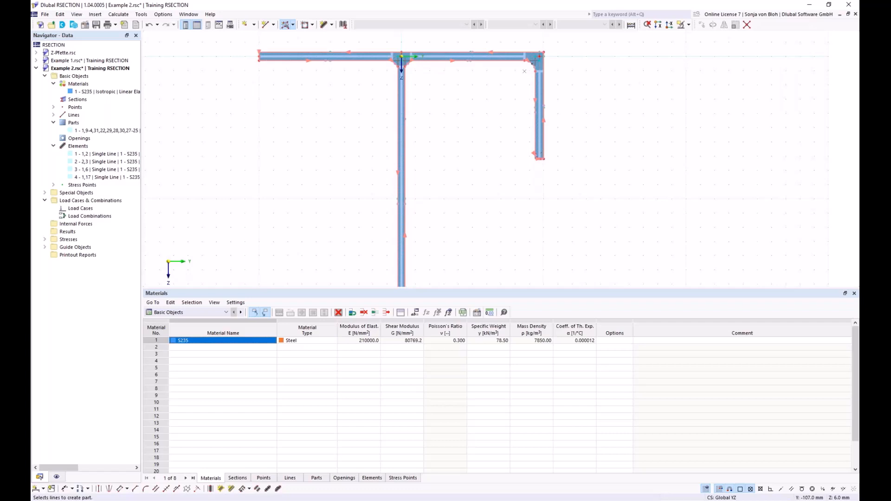
# Step: Create two permanent load cases, LC1 named N and LC2 named M
pyautogui.rightClick(74, 208)
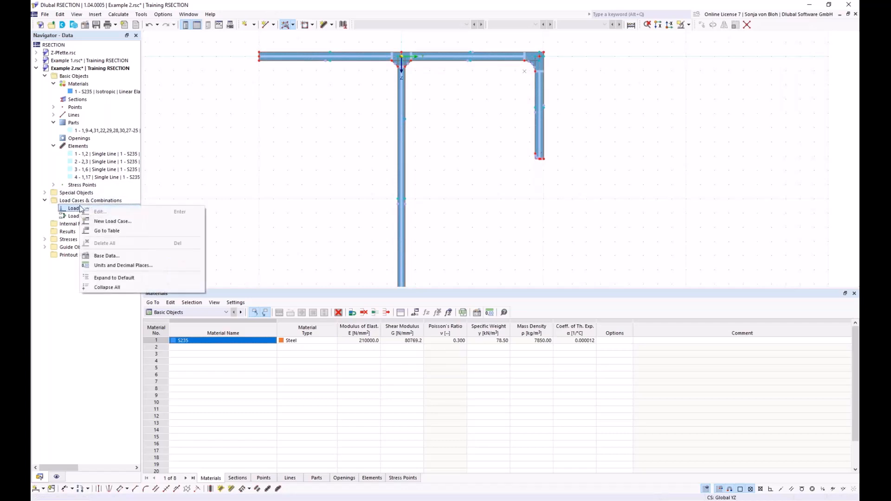
pyautogui.click(110, 223)
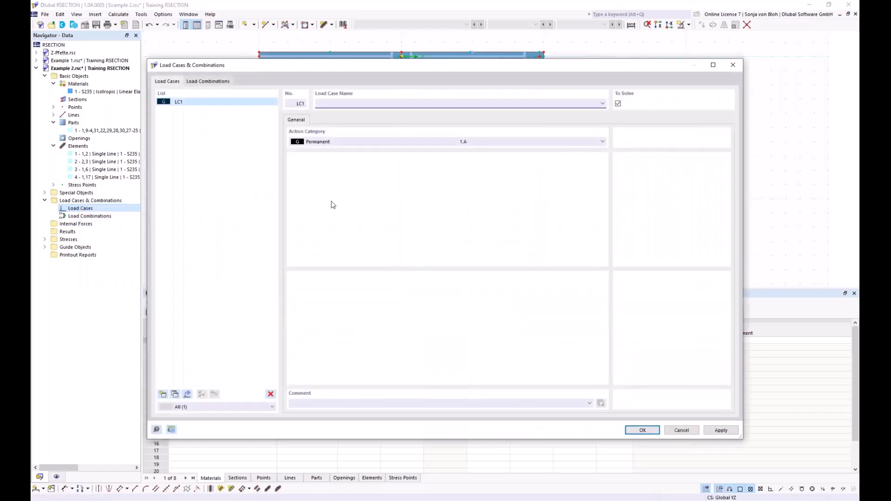
pyautogui.write('N')
pyautogui.click(163, 394)
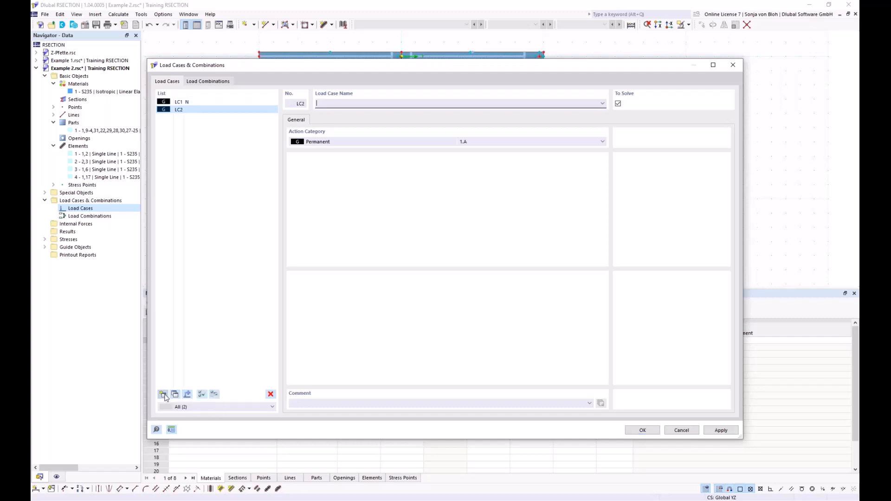
pyautogui.write('M')
# Step: Add load combination CO1 containing LC1 and LC2, each with factor 1.00
pyautogui.click(208, 81)
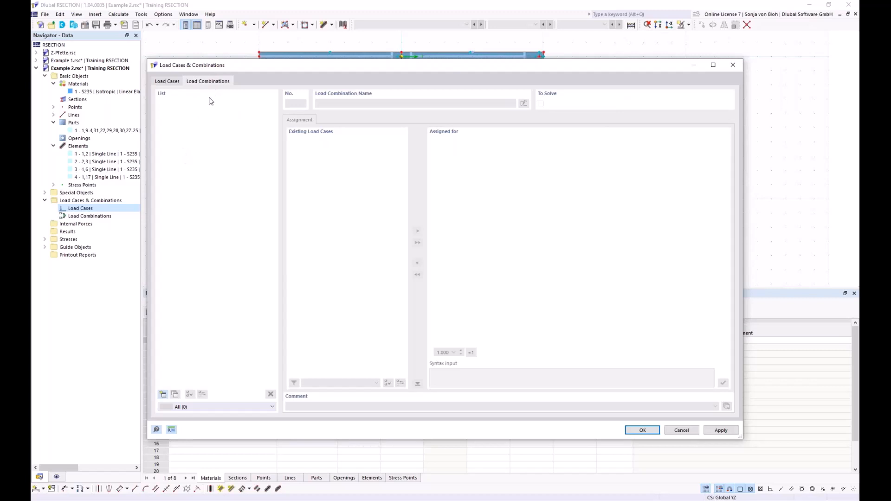
pyautogui.click(163, 394)
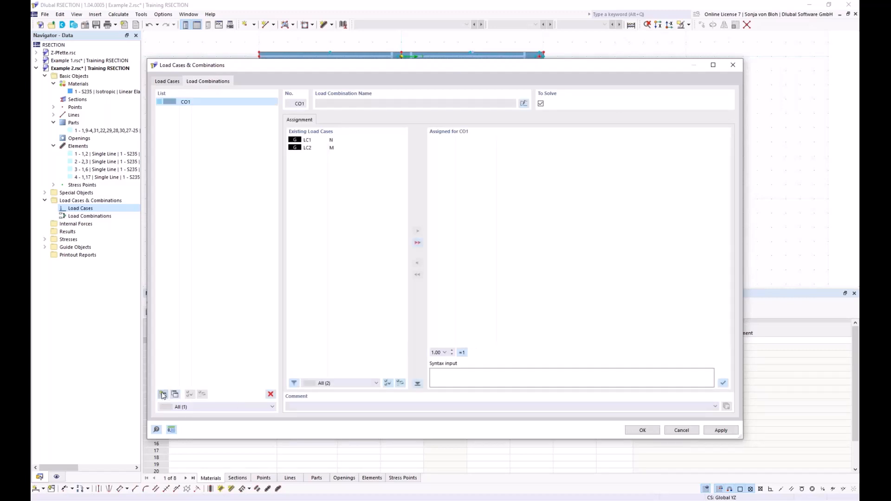
pyautogui.click(417, 244)
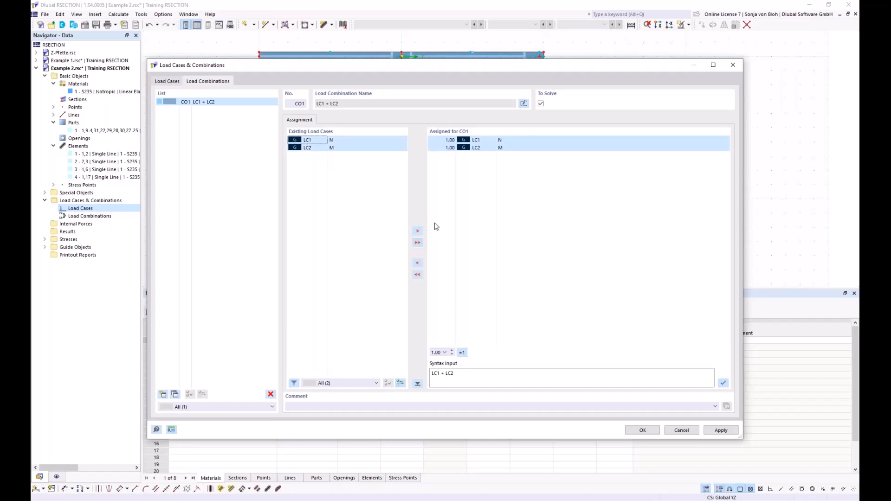
pyautogui.click(643, 430)
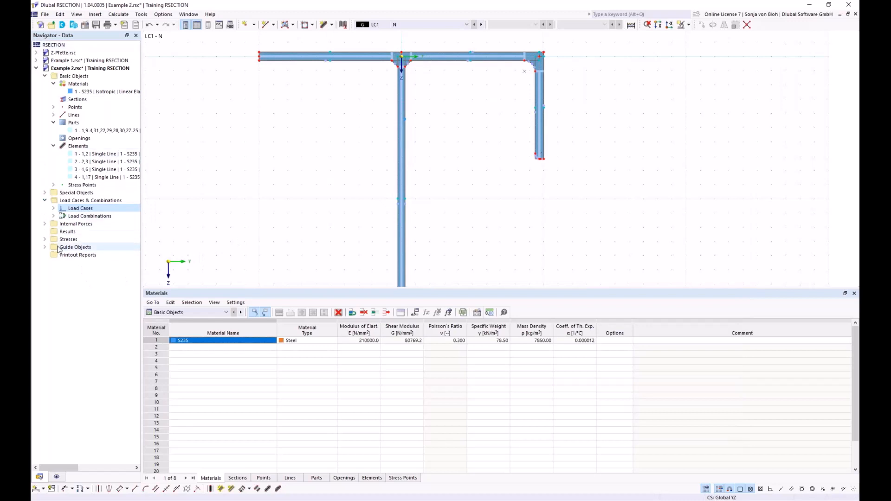
# Step: Define internal forces for load case LC1 with an axial force N of -50 kN
pyautogui.click(44, 224)
pyautogui.click(54, 231)
pyautogui.doubleClick(93, 240)
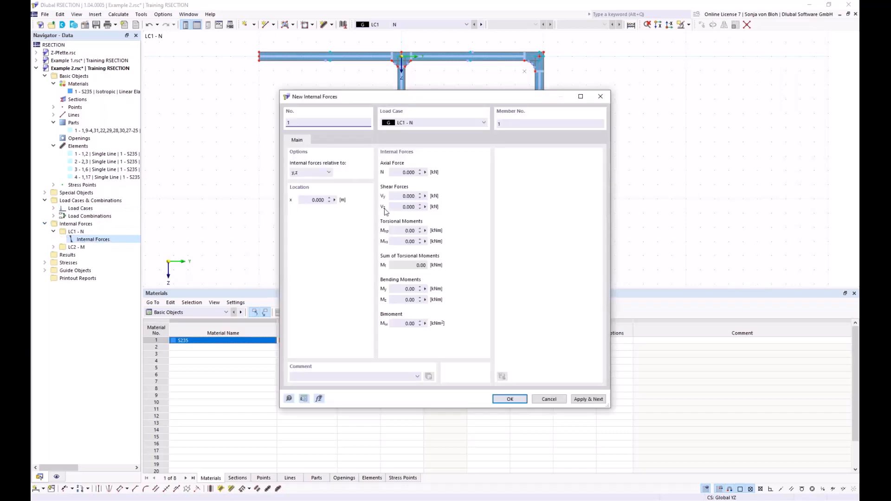
pyautogui.click(407, 172)
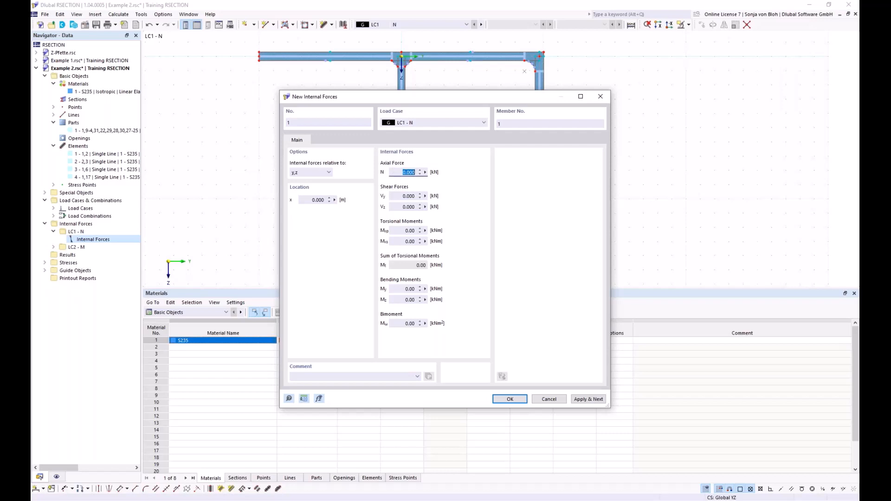
pyautogui.press('BackSpace')
pyautogui.click(580, 399)
# Step: Define internal forces for load case LC2 with axial force N of 0 and bending moment My of 20 kNm
pyautogui.click(484, 123)
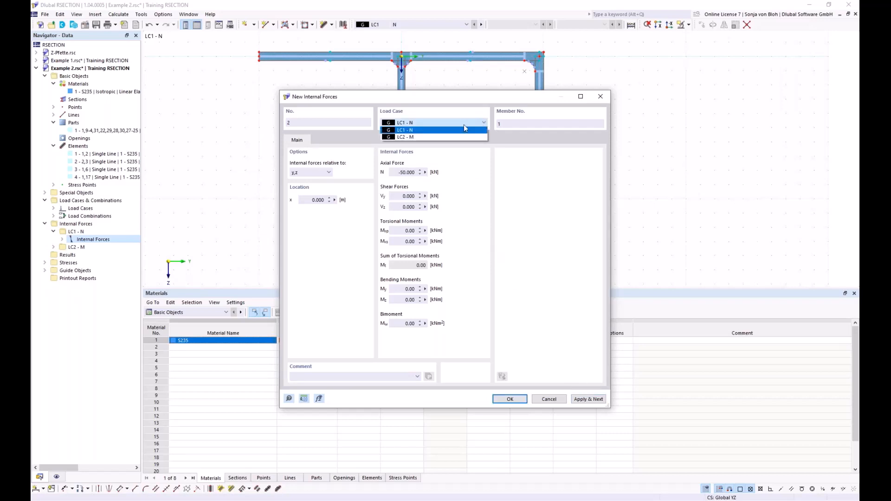
pyautogui.click(439, 136)
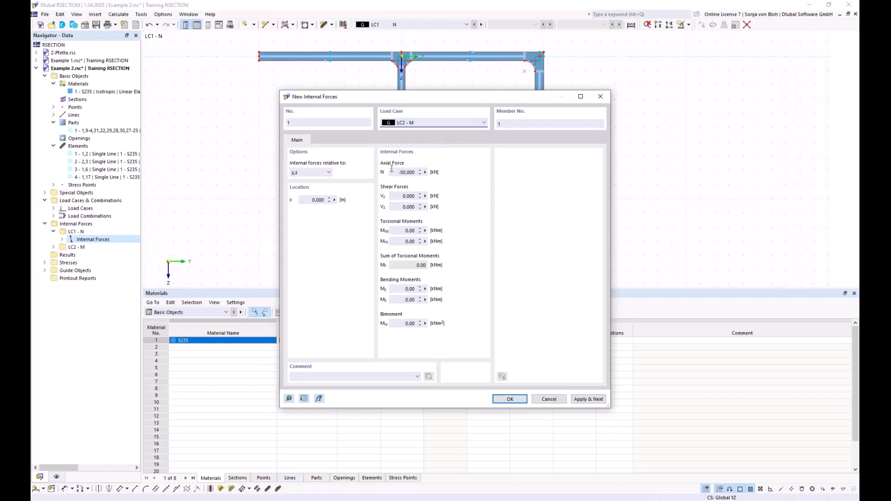
pyautogui.moveTo(393, 173); pyautogui.dragTo(442, 176)
pyautogui.write('0')
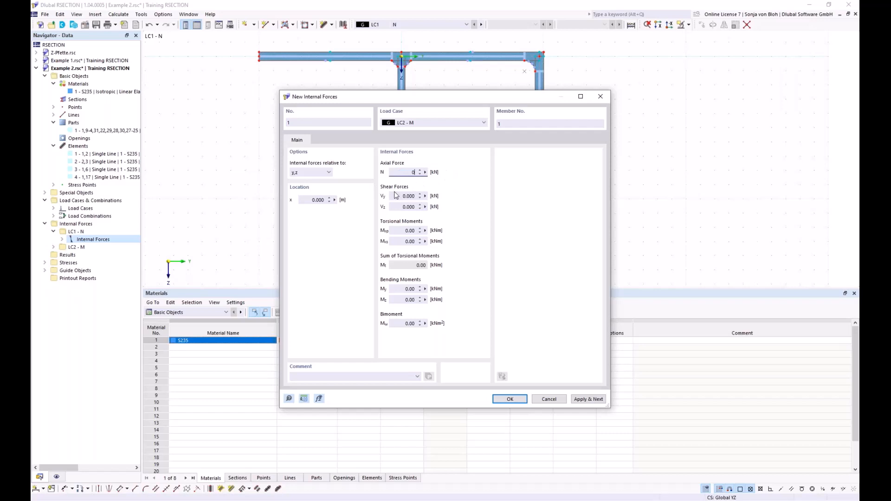
pyautogui.click(400, 289)
pyautogui.write('20')
pyautogui.click(507, 400)
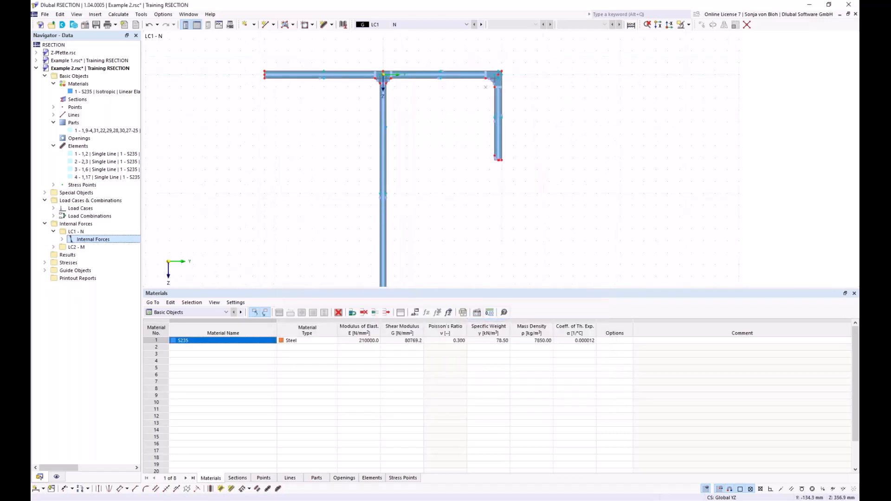
# Step: Enlarge the graphics area to show the full section and calculate all results
pyautogui.moveTo(304, 287); pyautogui.dragTo(317, 423)
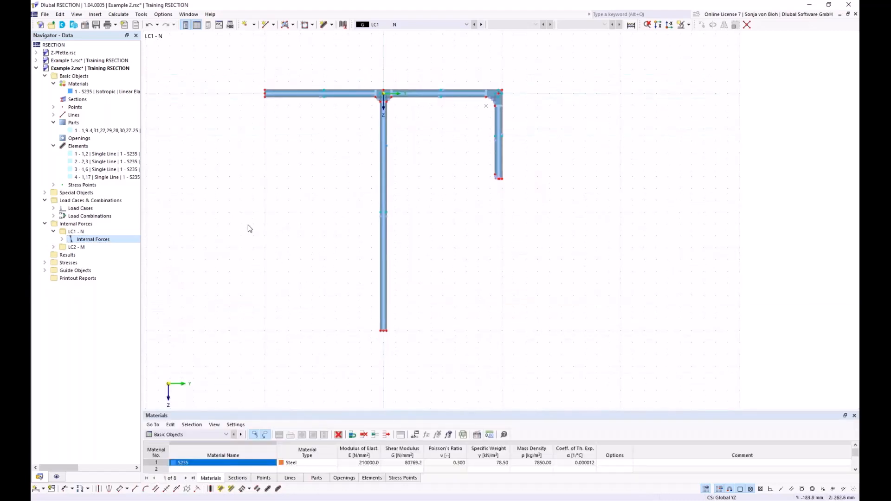
pyautogui.click(124, 15)
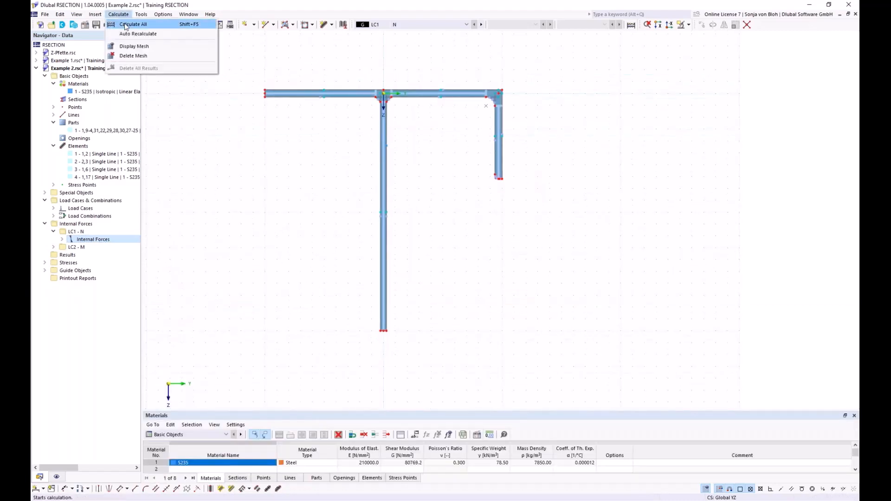
pyautogui.click(125, 27)
pyautogui.moveTo(255, 199); pyautogui.dragTo(302, 195, button='middle')
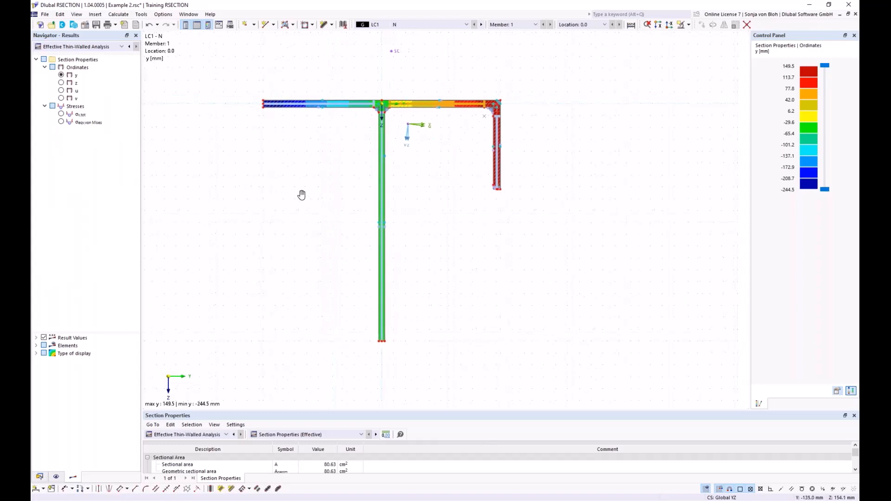
# Step: Display the total normal stress σx,tot on the effective section for LC1 and inspect its distribution
pyautogui.click(61, 113)
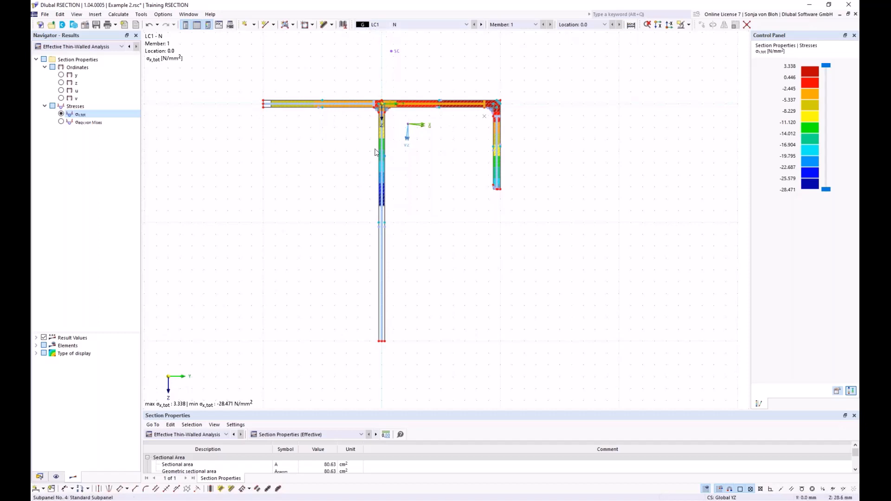
pyautogui.scroll(2, 266, 104)
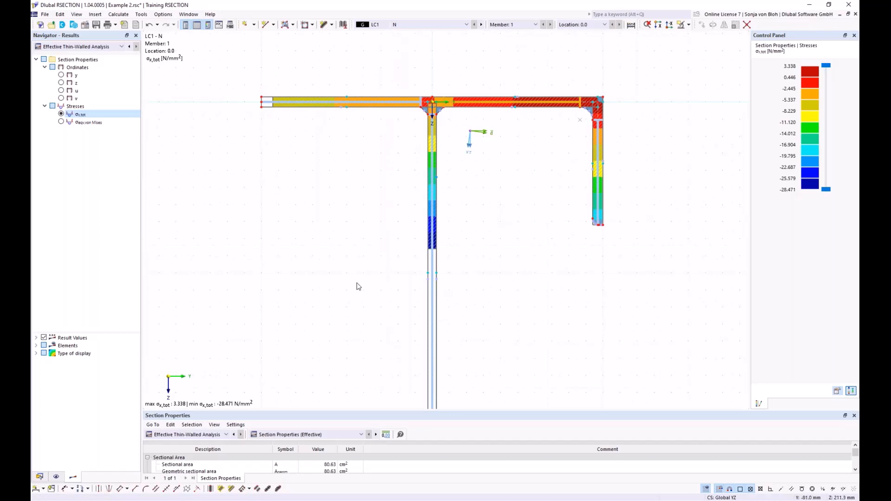
pyautogui.scroll(-2, 314, 247)
# Step: Examine the section classification and the effective widths of the subpanels according to EN 1993-1-1 in an enlarged results table
pyautogui.moveTo(253, 409); pyautogui.dragTo(266, 281)
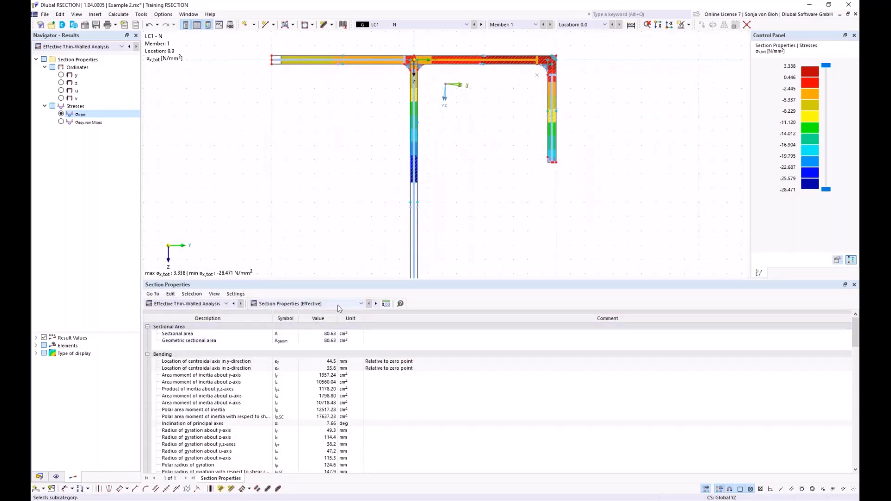
pyautogui.click(361, 304)
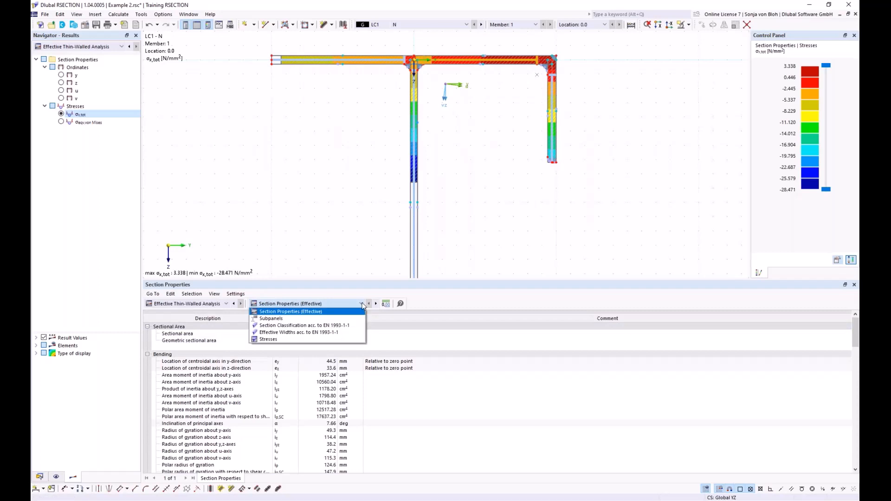
pyautogui.click(287, 327)
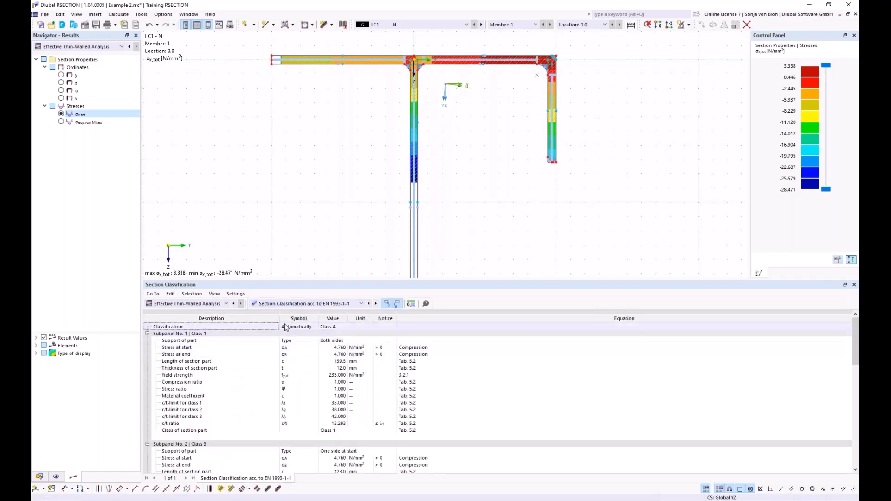
pyautogui.click(344, 327)
pyautogui.click(361, 304)
pyautogui.click(316, 335)
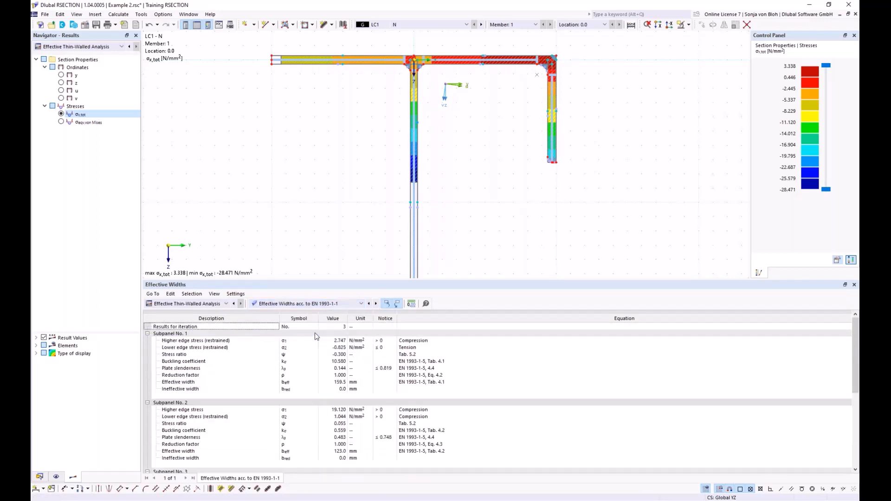
pyautogui.scroll(-5, 307, 342)
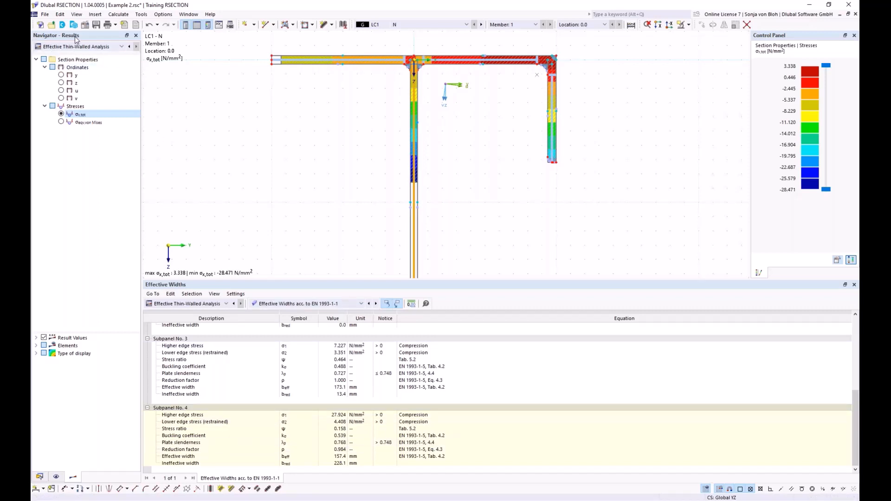
# Step: Create a new printout report for the Example 2 model from the data navigator
pyautogui.click(39, 477)
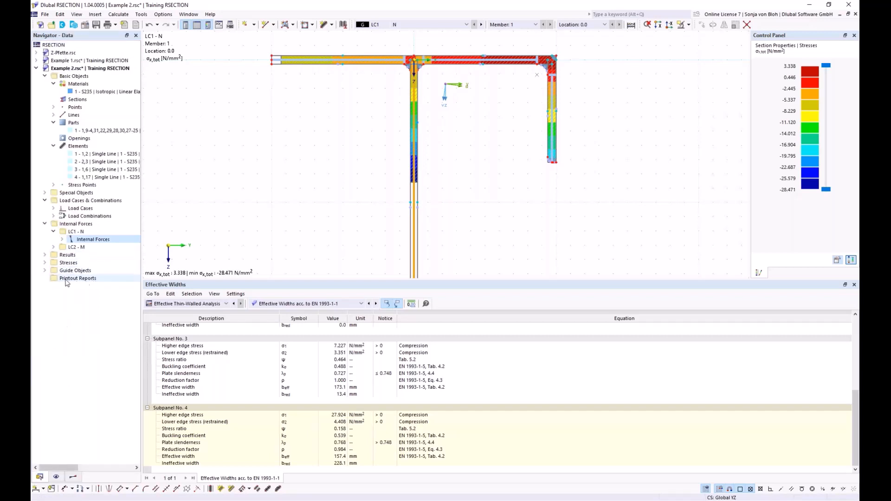
pyautogui.click(79, 281)
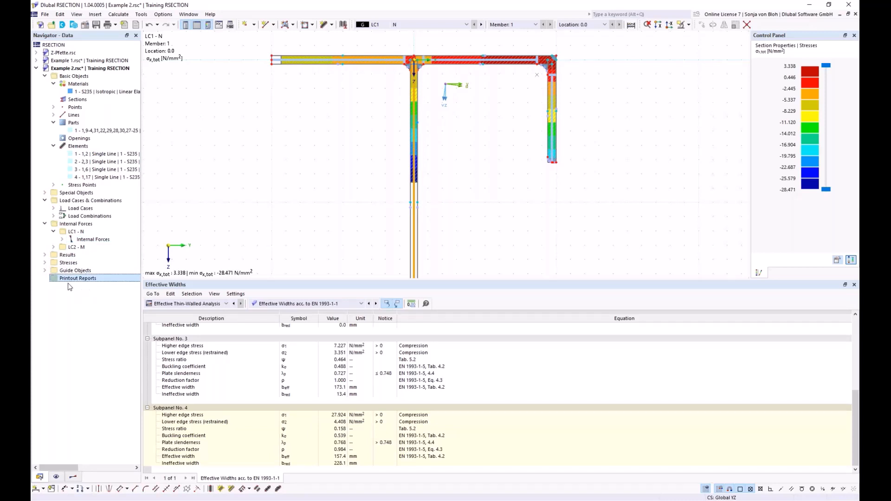
pyautogui.rightClick(77, 279)
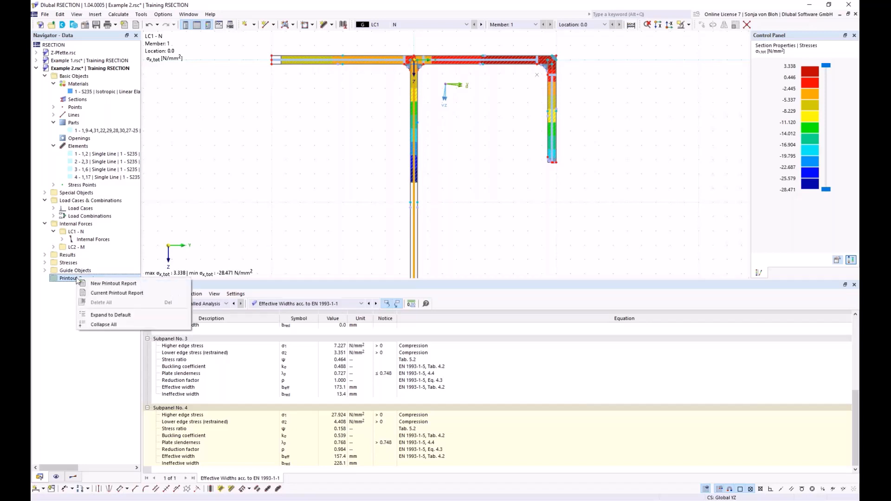
pyautogui.click(103, 284)
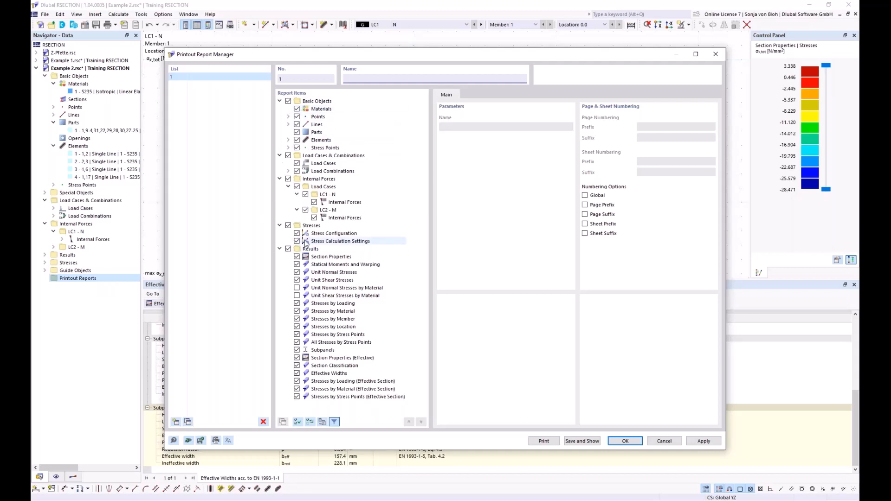
# Step: Exclude the full-section stresses by material, member, location, stress points and all stress points from the report, then save and show it
pyautogui.click(297, 311)
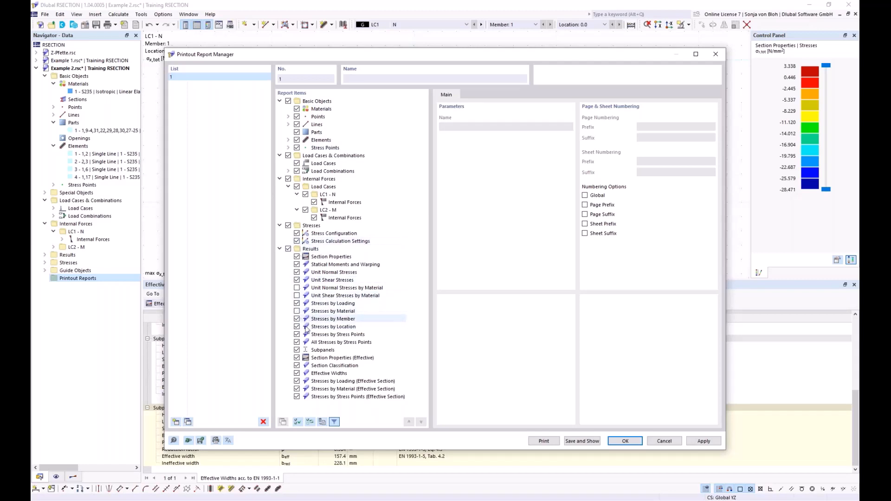
pyautogui.click(297, 319)
pyautogui.click(297, 327)
pyautogui.click(297, 336)
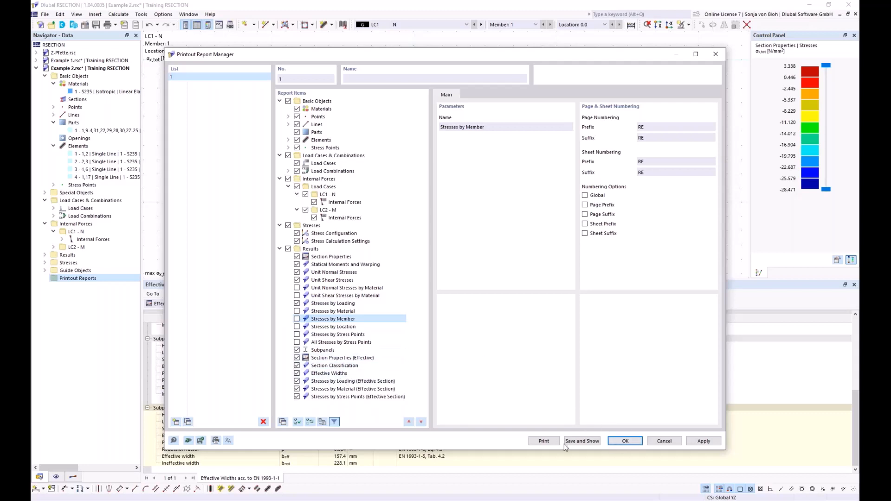
pyautogui.click(585, 441)
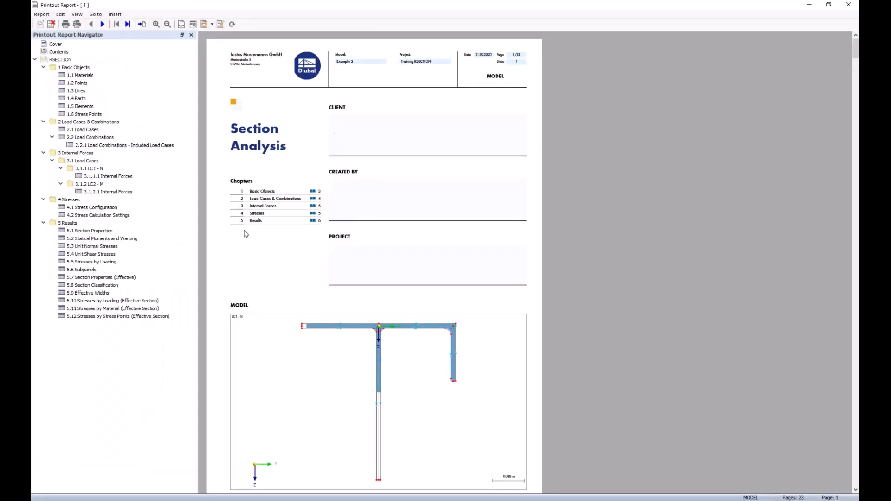
# Step: Review the Statical Moments and Warping chapter of the printout report and return to the model
pyautogui.click(106, 238)
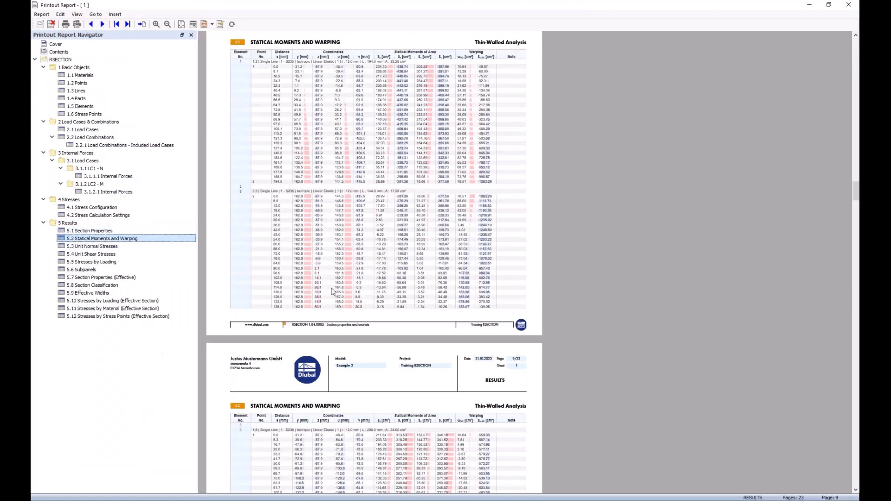
pyautogui.scroll(-4, 341, 266)
pyautogui.scroll(-2, 342, 266)
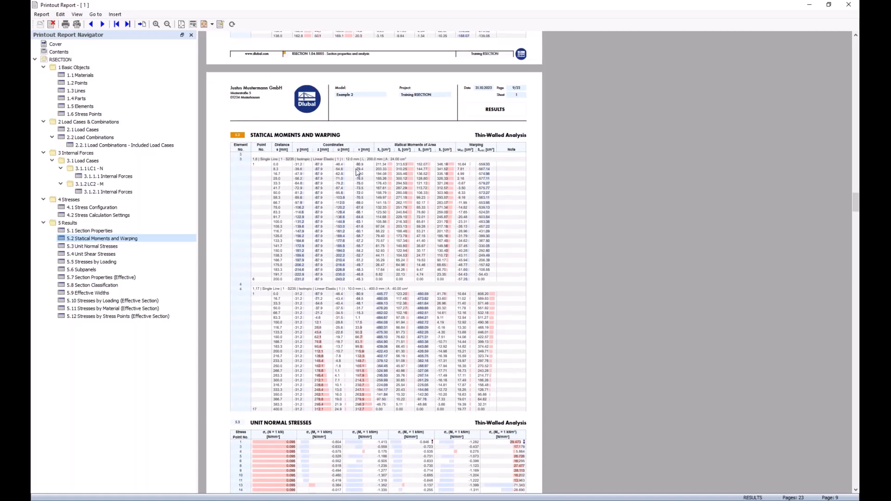
pyautogui.click(809, 8)
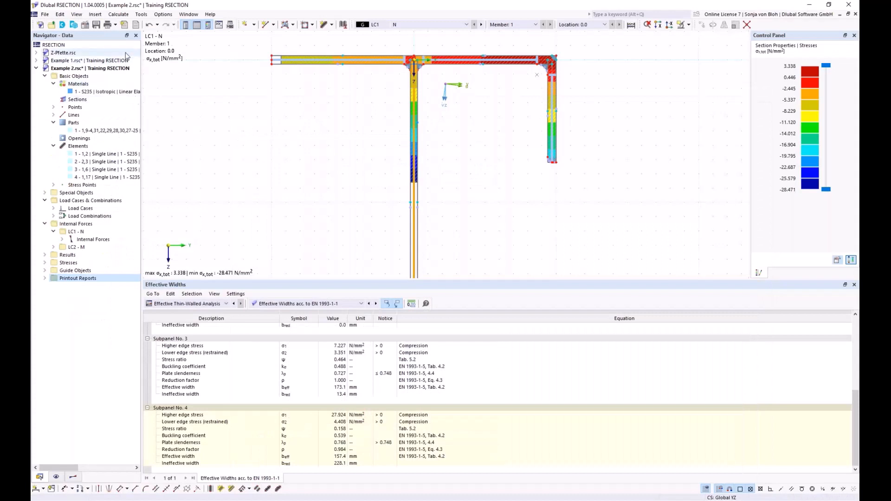
# Step: Send the LC1 σx,tot graphic to the printout report as a window-filling picture, check its page and close the report
pyautogui.click(116, 24)
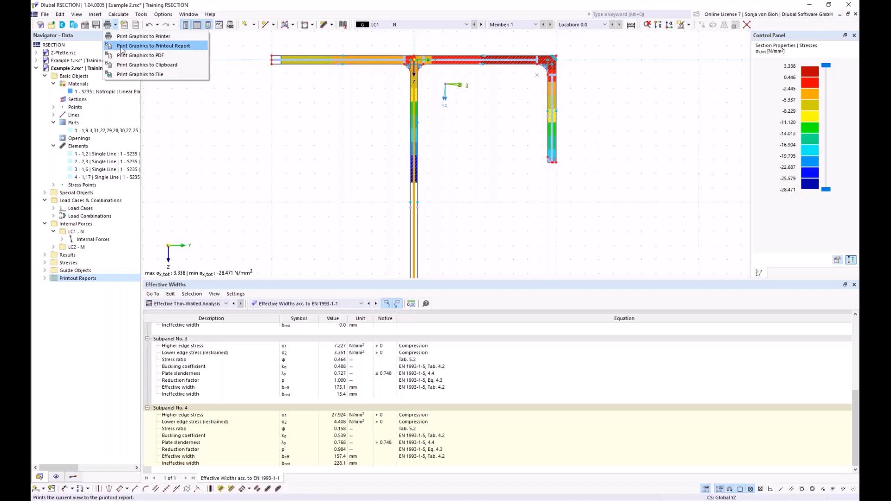
pyautogui.click(122, 47)
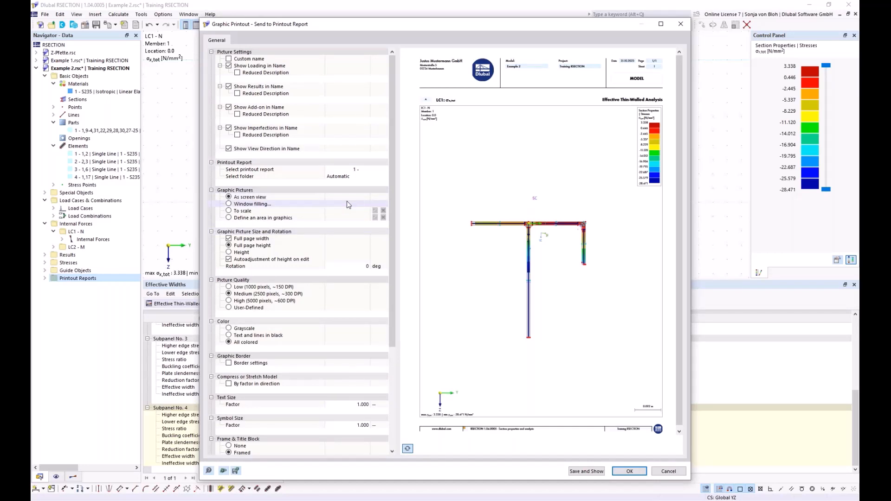
pyautogui.click(229, 204)
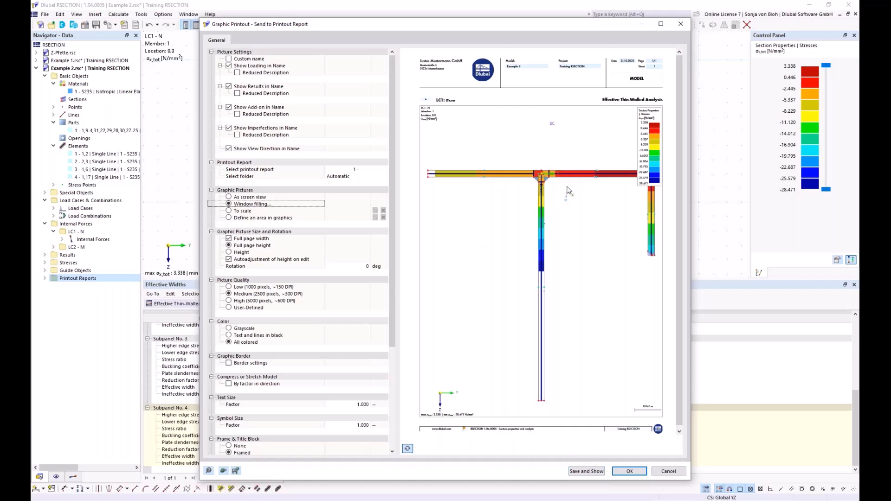
pyautogui.click(593, 472)
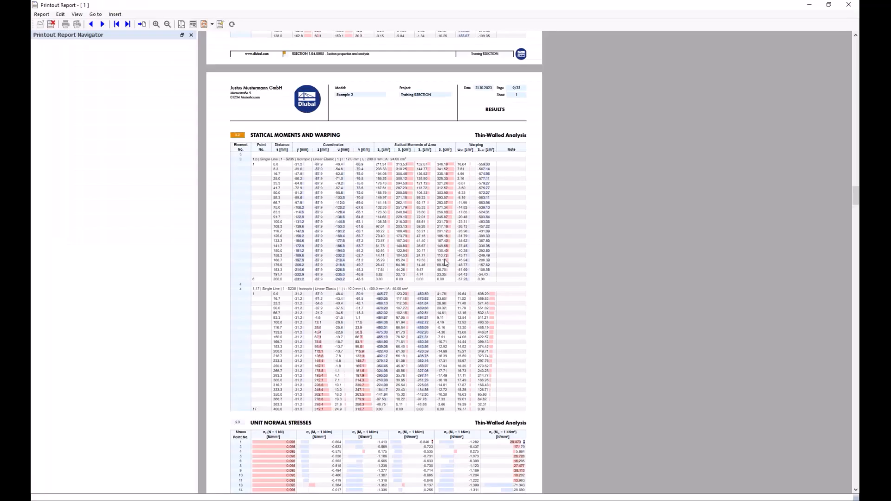
pyautogui.click(85, 325)
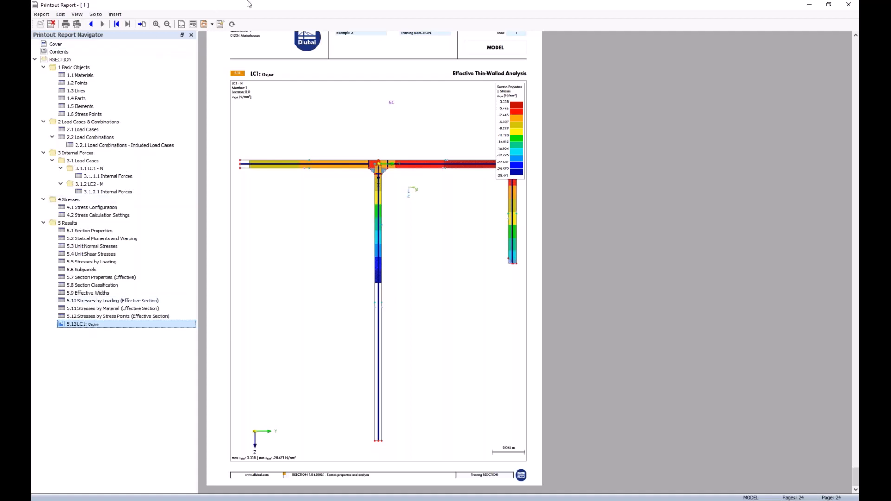
pyautogui.click(848, 5)
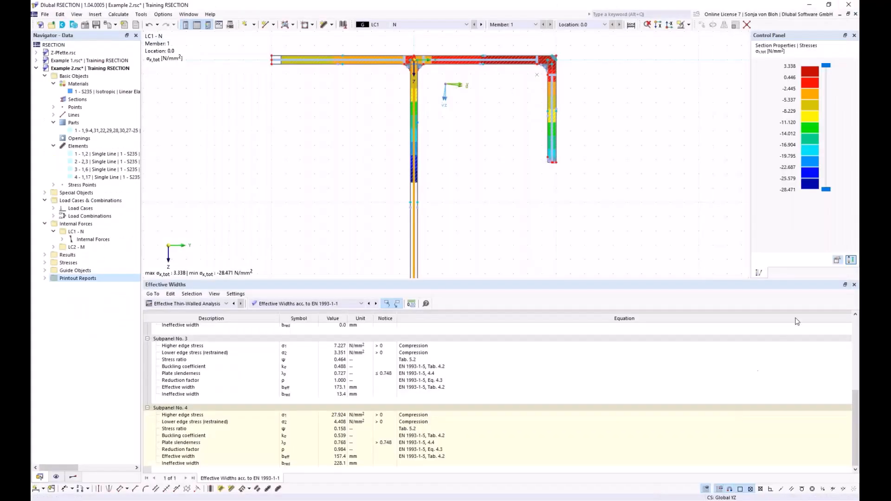
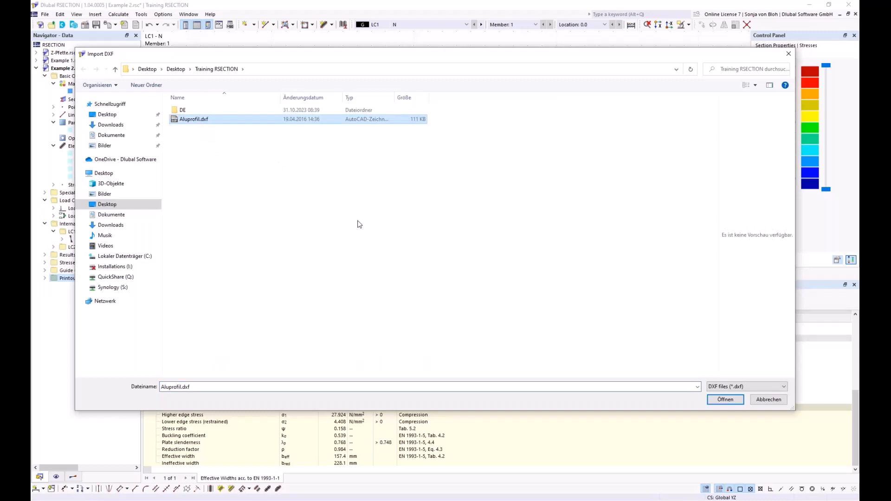
# Step: Import Aluprofil.dxf as a separate new model instead of into the active one
pyautogui.click(725, 400)
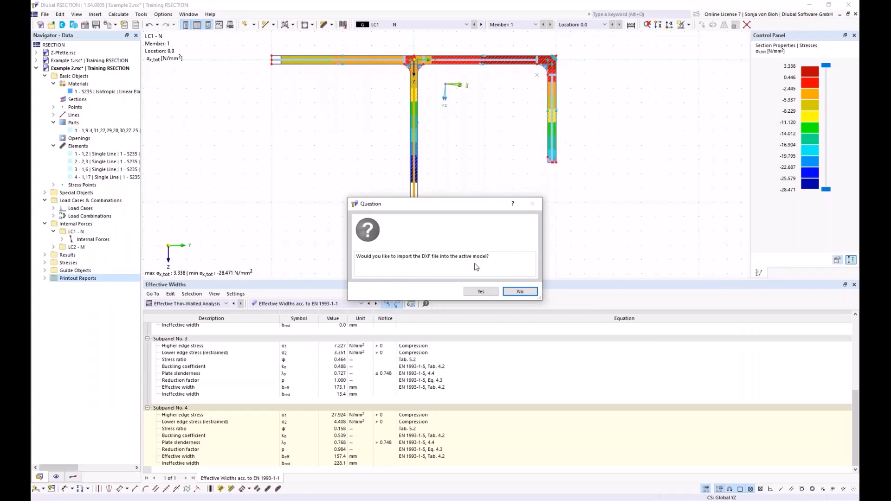
pyautogui.click(522, 293)
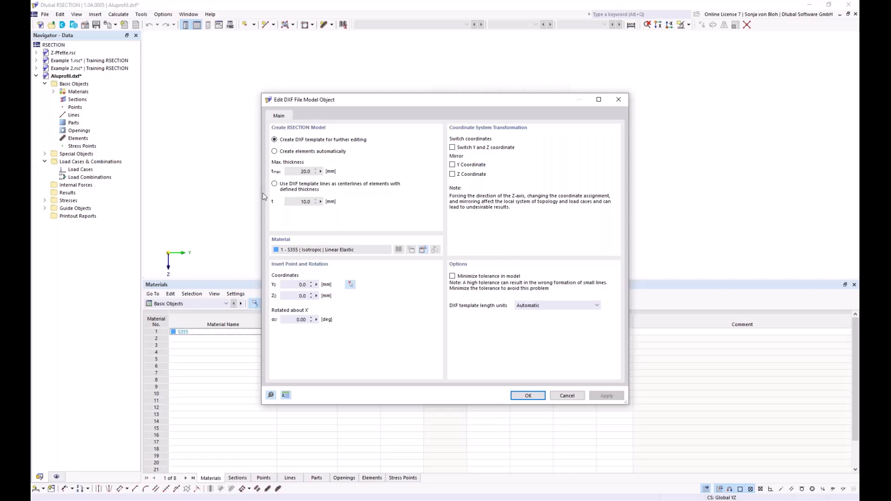
pyautogui.click(275, 152)
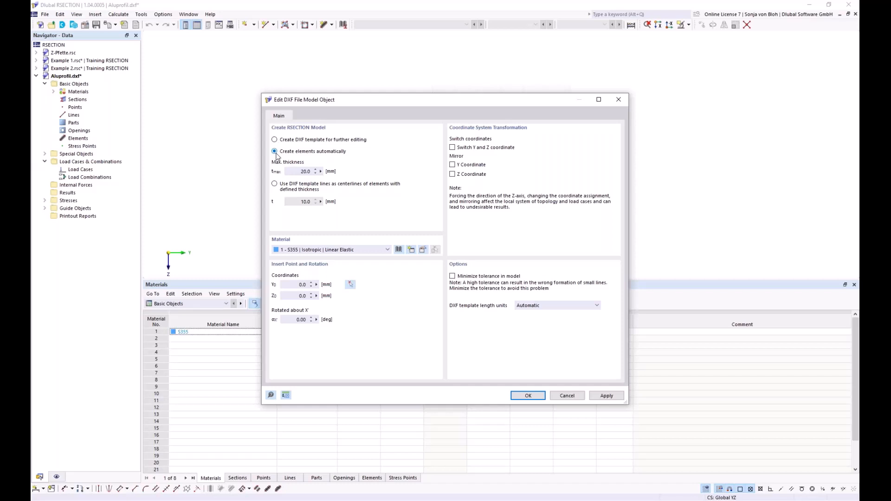
pyautogui.moveTo(297, 172); pyautogui.dragTo(313, 172)
pyautogui.click(275, 185)
# Step: Create the RSECTION model as a DXF template for further editing and close the import log
pyautogui.click(274, 139)
pyautogui.click(525, 396)
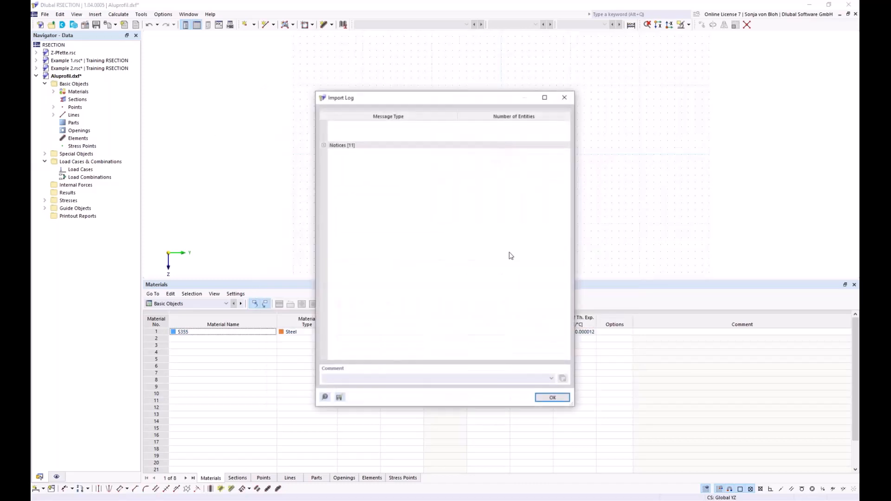
pyautogui.click(552, 397)
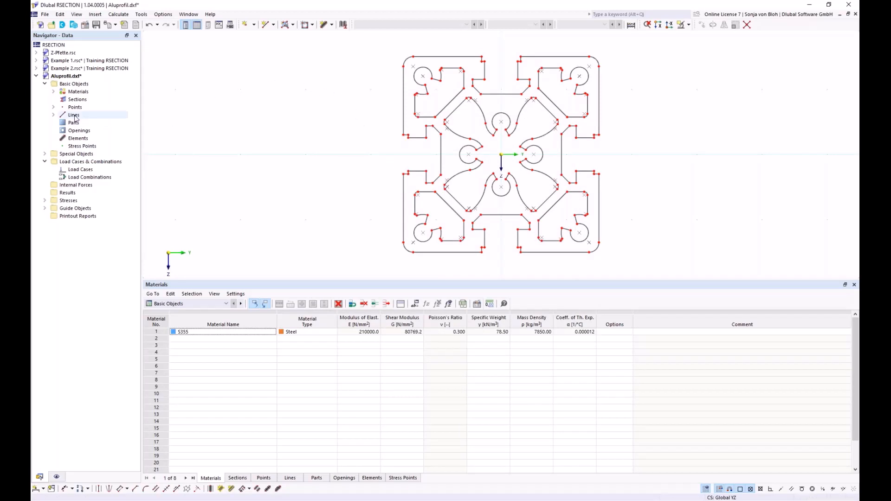
# Step: Check the analysis method and options in the Aluprofil model's base data
pyautogui.rightClick(86, 85)
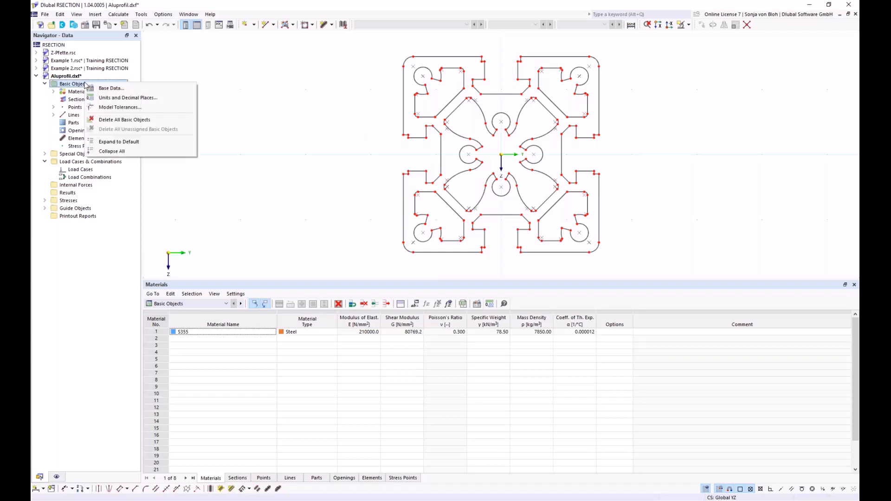
pyautogui.click(101, 89)
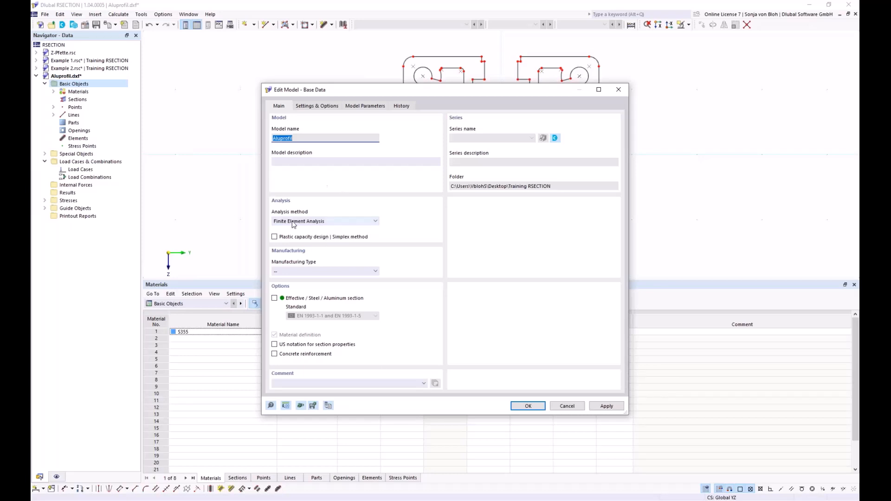
pyautogui.click(528, 407)
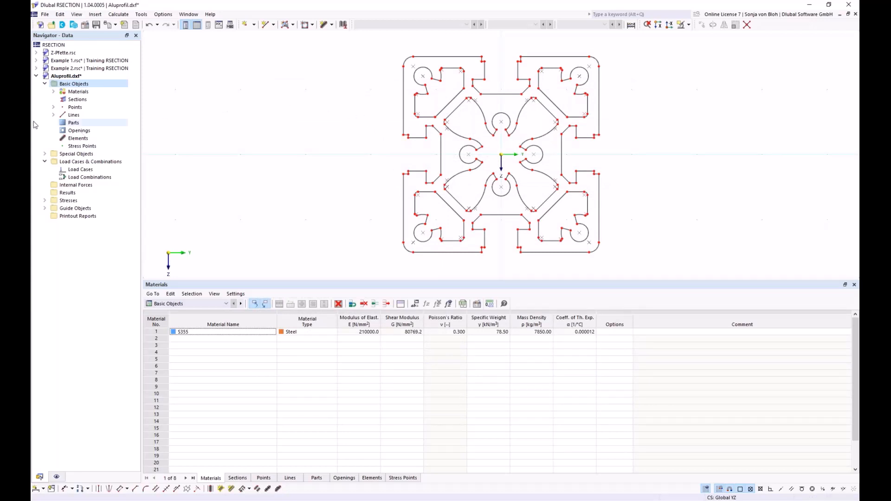
# Step: Change material 1 to EN AW-6060 (EP) T66 from the material library, filtering by Aluminum and searching for "EN AW 6060"
pyautogui.click(54, 92)
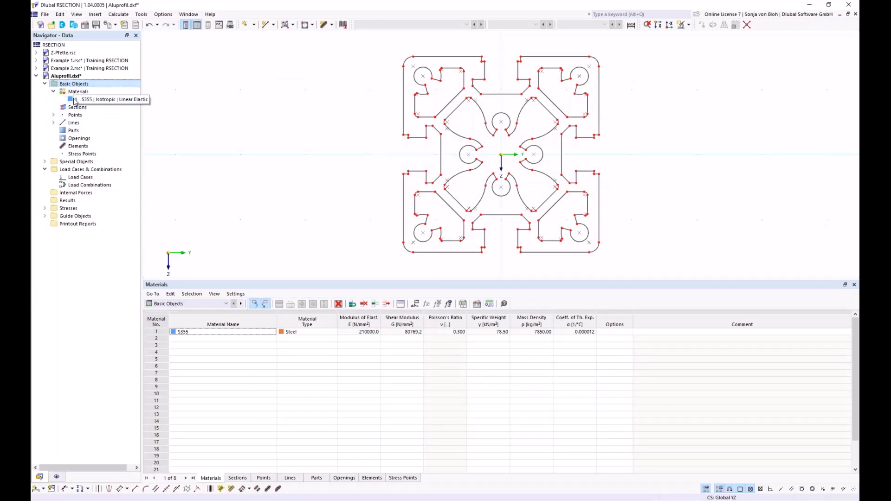
pyautogui.doubleClick(102, 99)
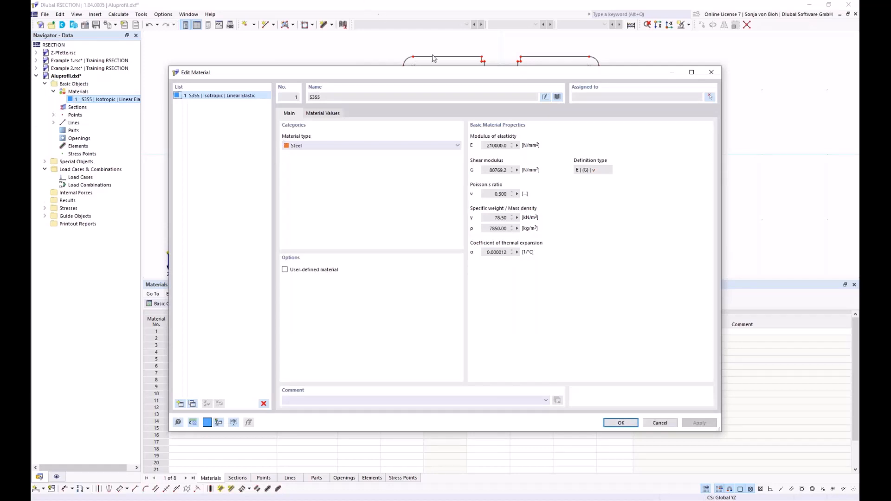
pyautogui.click(558, 97)
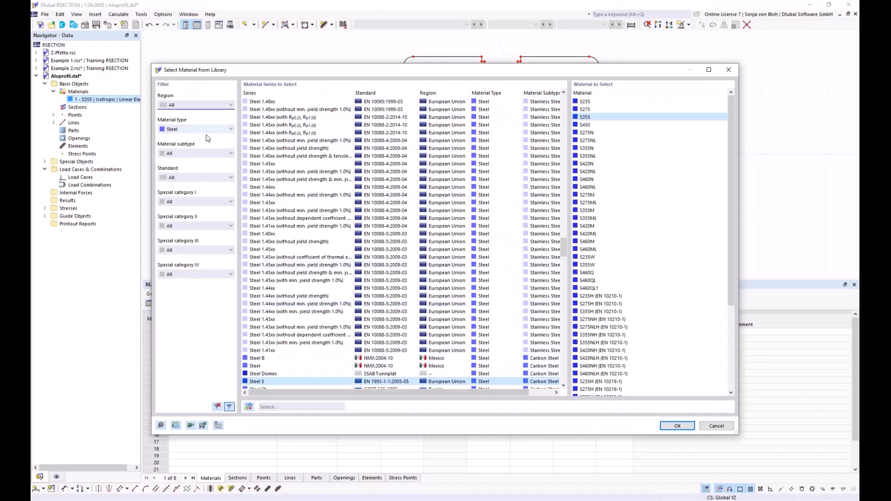
pyautogui.click(230, 129)
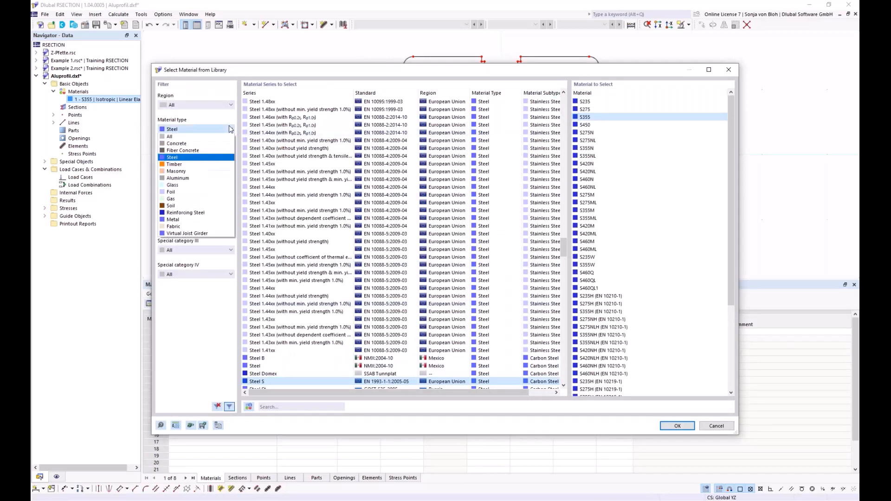
pyautogui.click(192, 178)
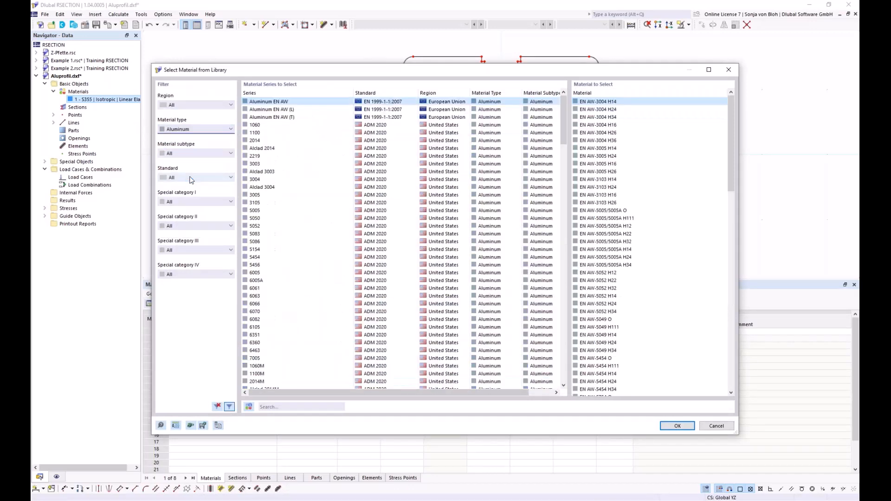
pyautogui.click(284, 406)
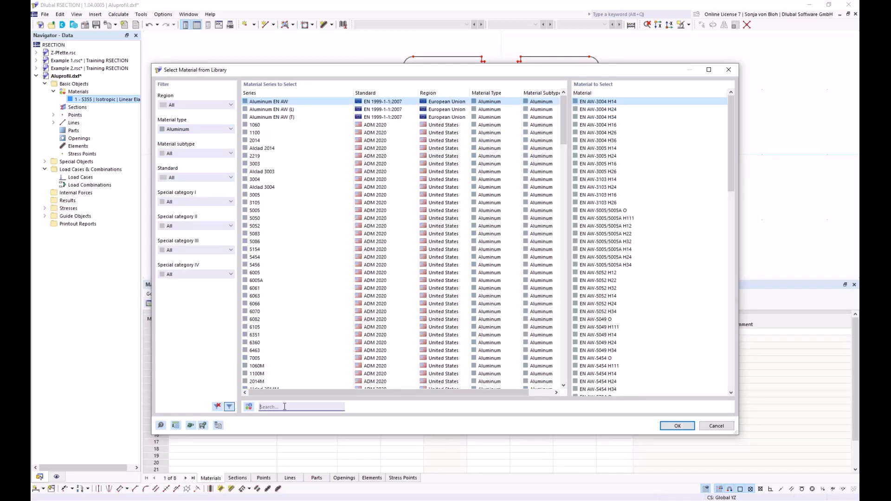
pyautogui.write('EN')
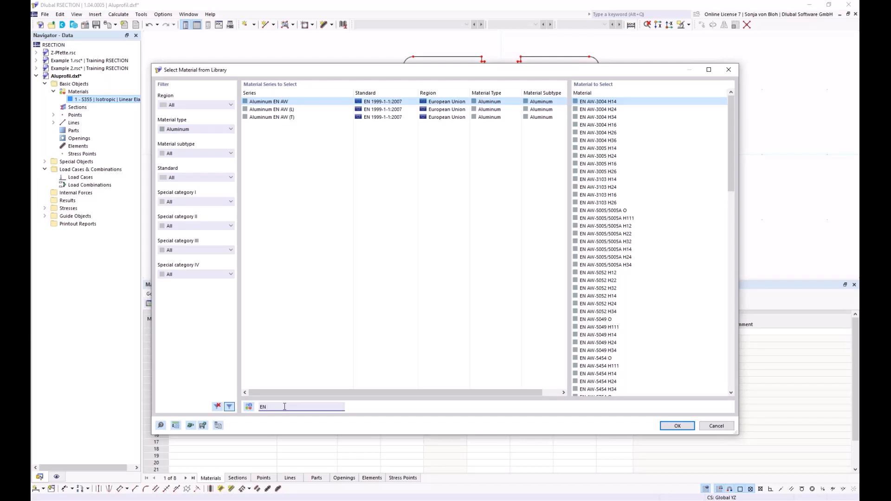
pyautogui.write(' AW 6060')
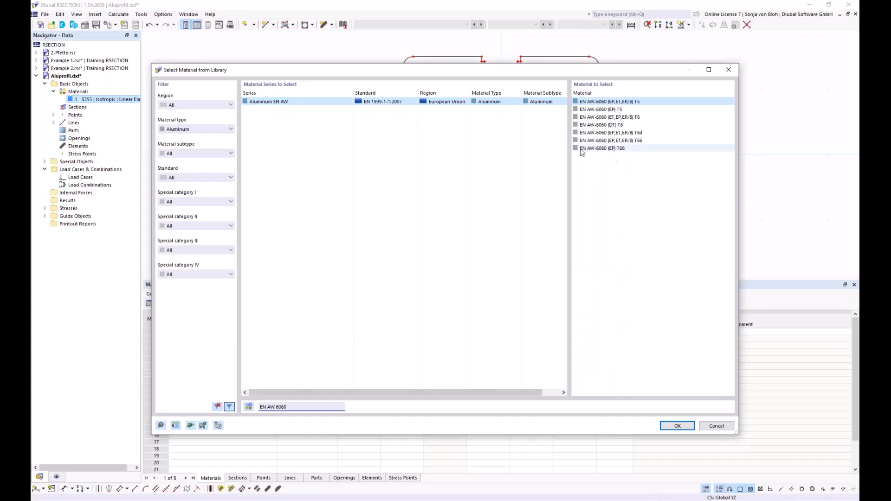
pyautogui.click(598, 149)
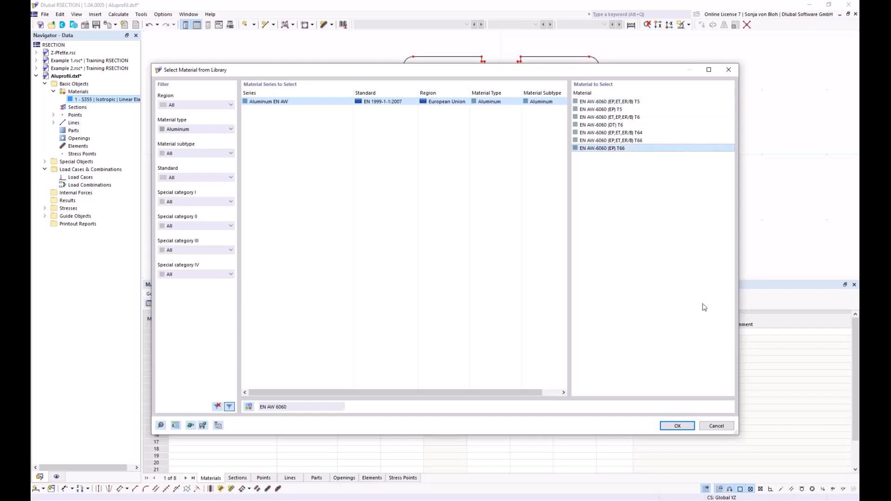
pyautogui.click(677, 426)
pyautogui.click(624, 423)
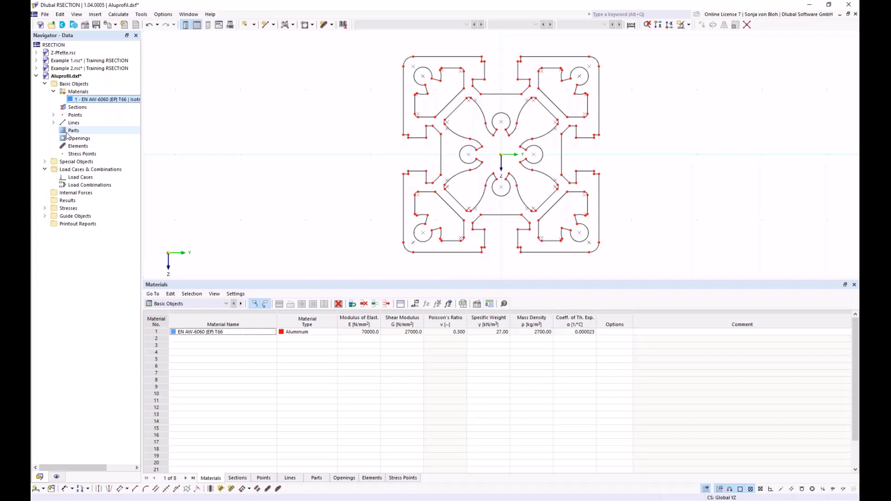
# Step: Create a part in EN AW-6060 (EP) T66 by selecting the profile's closed outer contour as its boundary lines
pyautogui.click(293, 24)
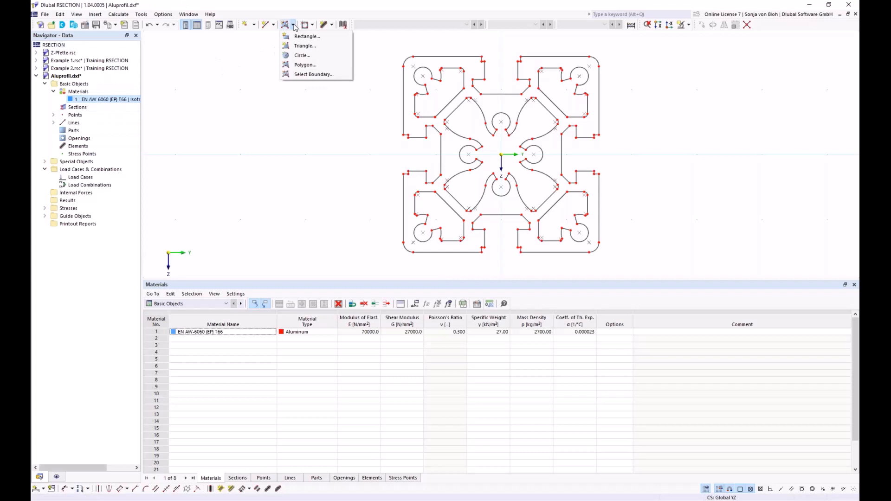
pyautogui.click(294, 74)
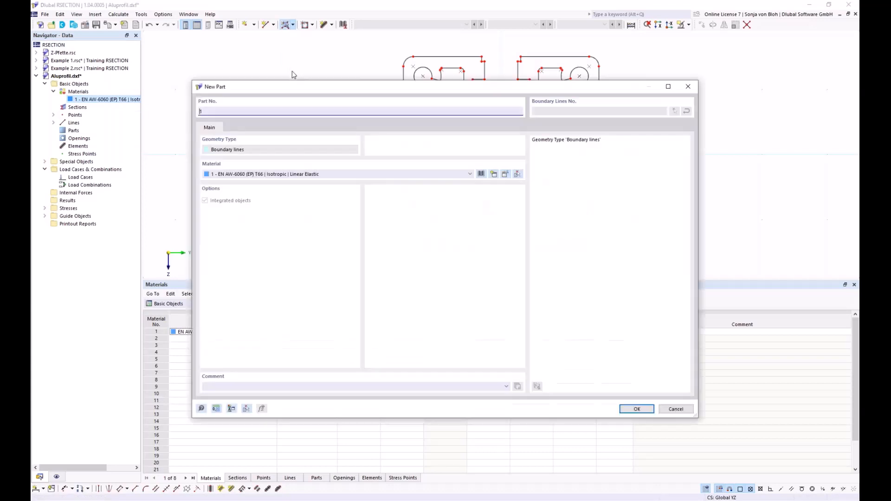
pyautogui.click(636, 409)
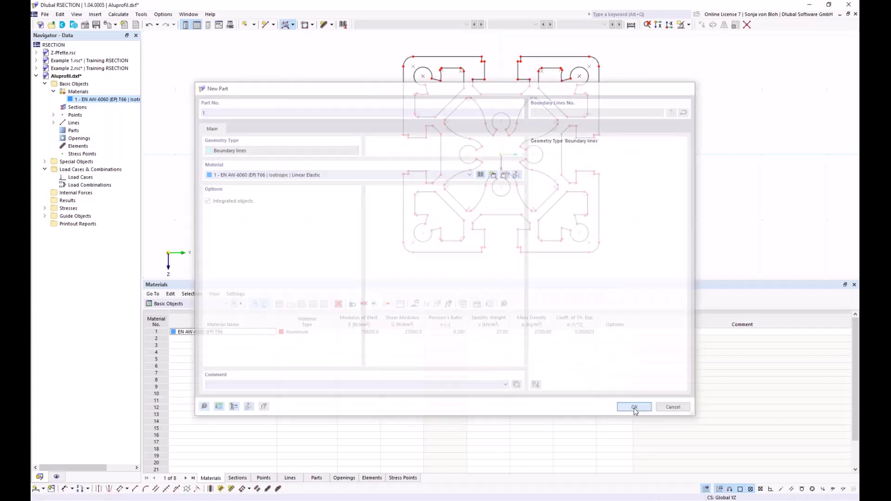
pyautogui.click(403, 114)
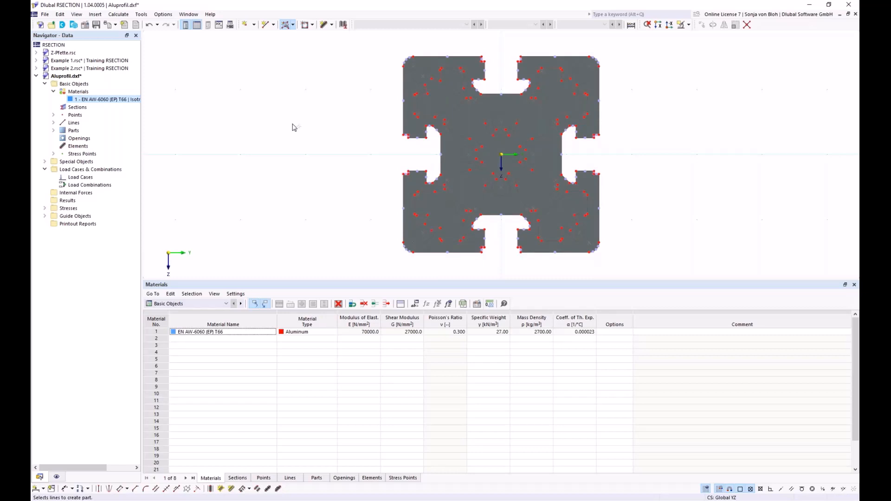
# Step: Cut openings from the existing boundary lines of the upper-left corner chamber and the central cross-shaped chamber
pyautogui.click(312, 25)
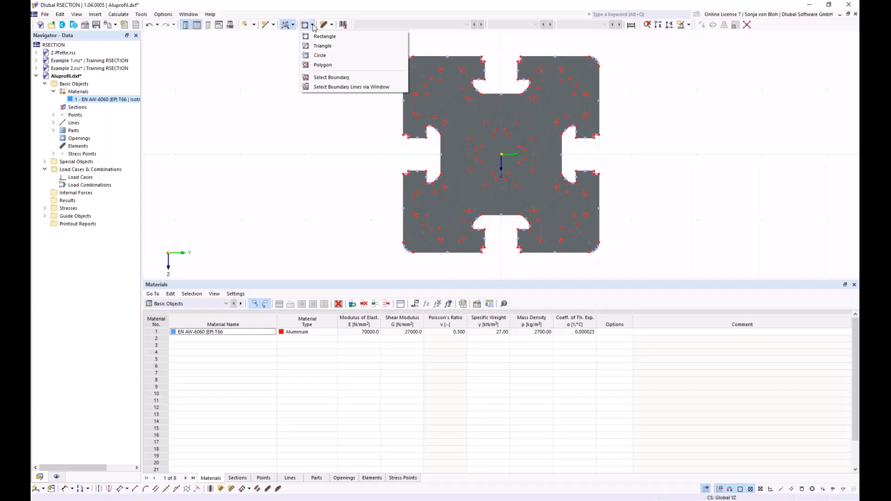
pyautogui.click(336, 78)
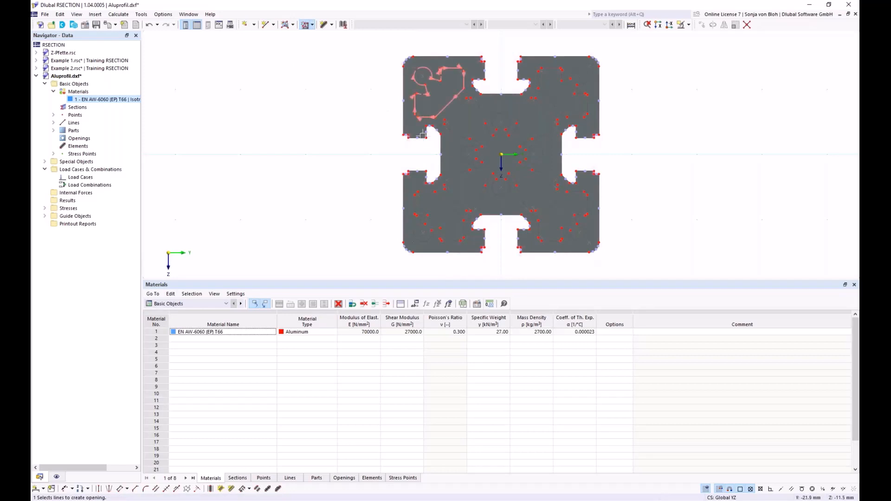
pyautogui.click(429, 116)
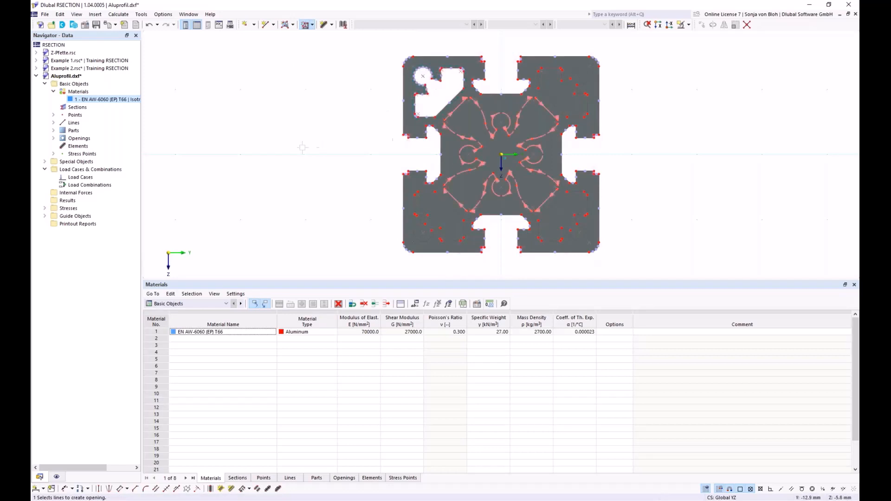
pyautogui.click(457, 136)
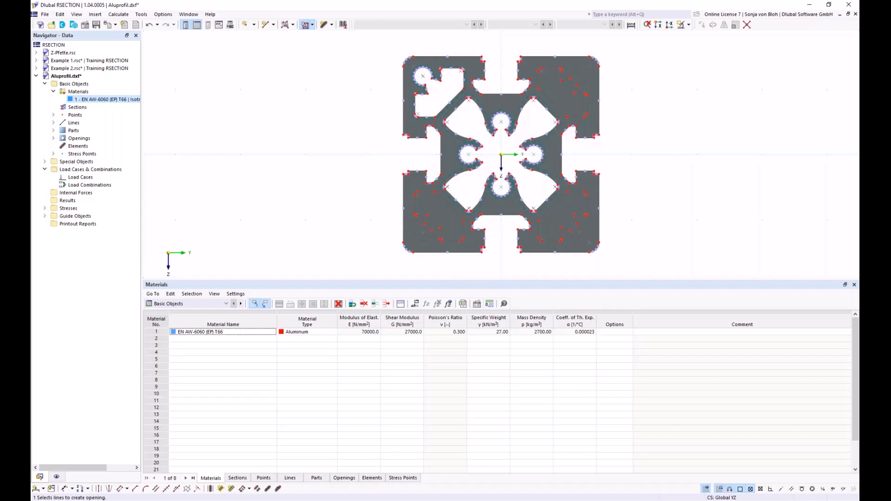
pyautogui.scroll(1, 363, 93)
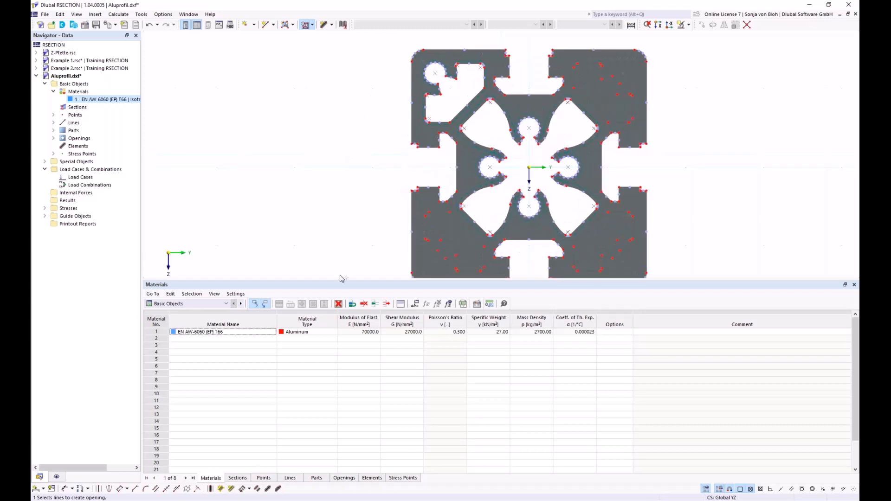
pyautogui.moveTo(332, 279); pyautogui.dragTo(332, 413)
pyautogui.moveTo(354, 277); pyautogui.dragTo(240, 278, button='middle')
pyautogui.scroll(1, 314, 206)
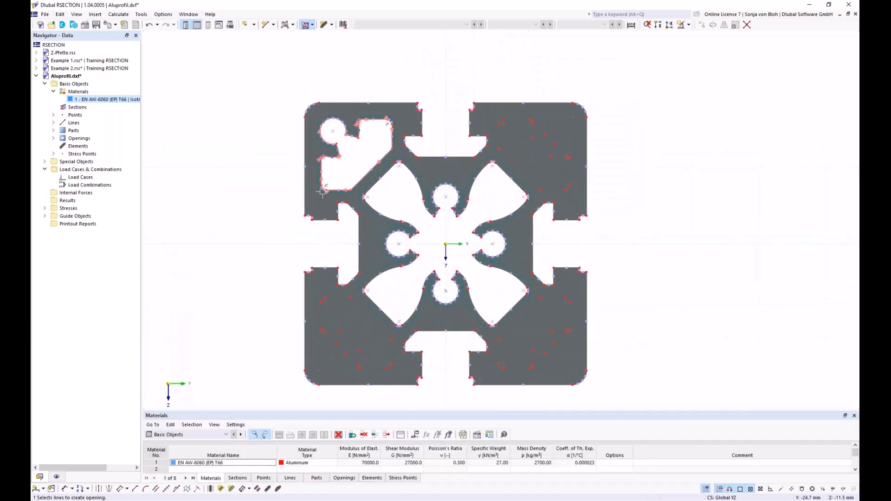
pyautogui.press('Escape')
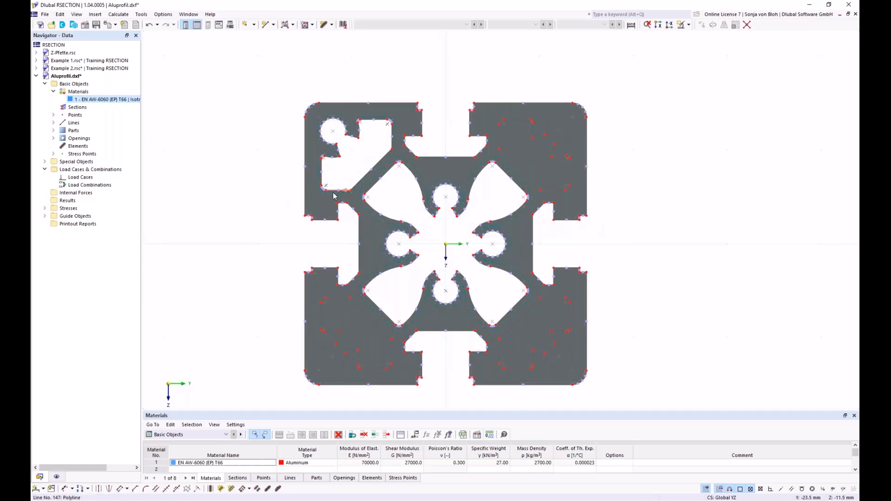
# Step: Rotate-copy the upper-left corner opening in 3 steps of 90° about the section's origin (Y 0, Z 0)
pyautogui.click(332, 196)
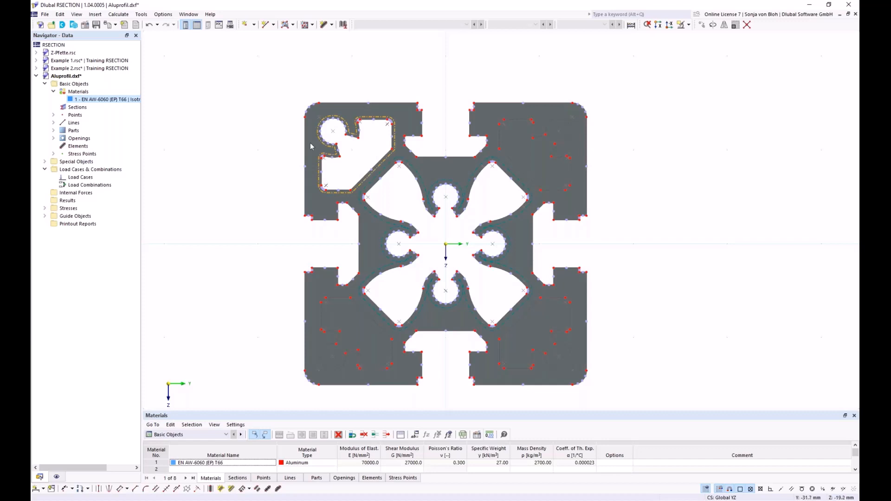
pyautogui.click(712, 25)
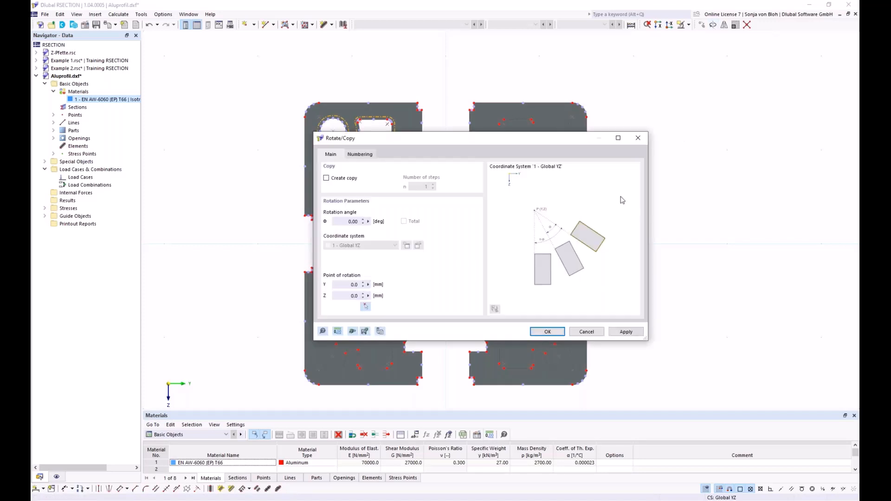
pyautogui.moveTo(382, 139); pyautogui.dragTo(460, 147)
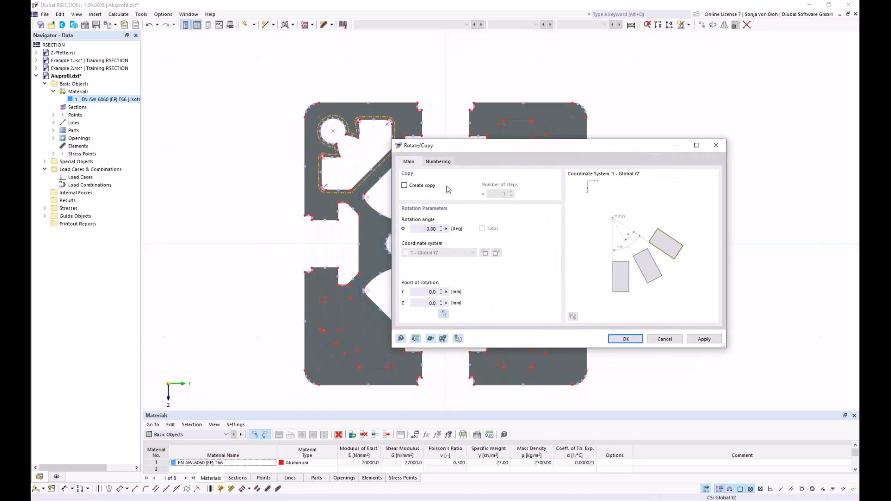
pyautogui.click(405, 186)
pyautogui.moveTo(500, 194); pyautogui.dragTo(525, 193)
pyautogui.write('3')
pyautogui.moveTo(420, 230); pyautogui.dragTo(449, 229)
pyautogui.write('9')
pyautogui.click(444, 315)
pyautogui.click(446, 244)
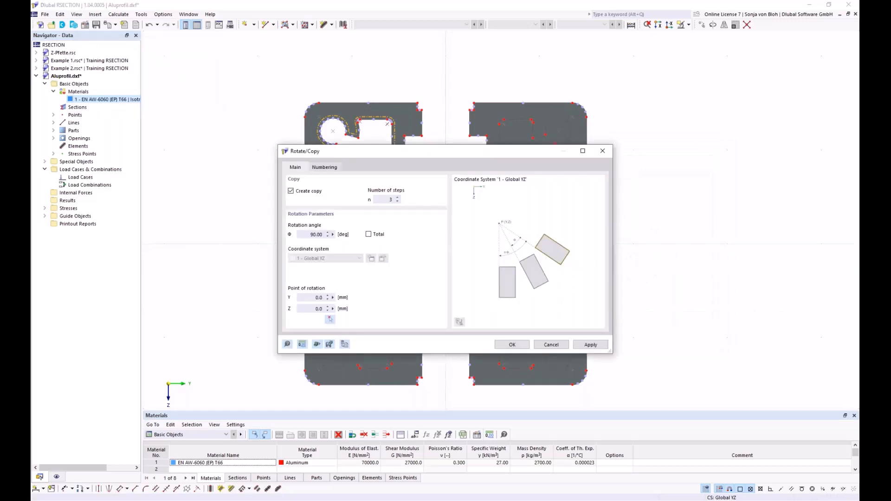
pyautogui.click(513, 348)
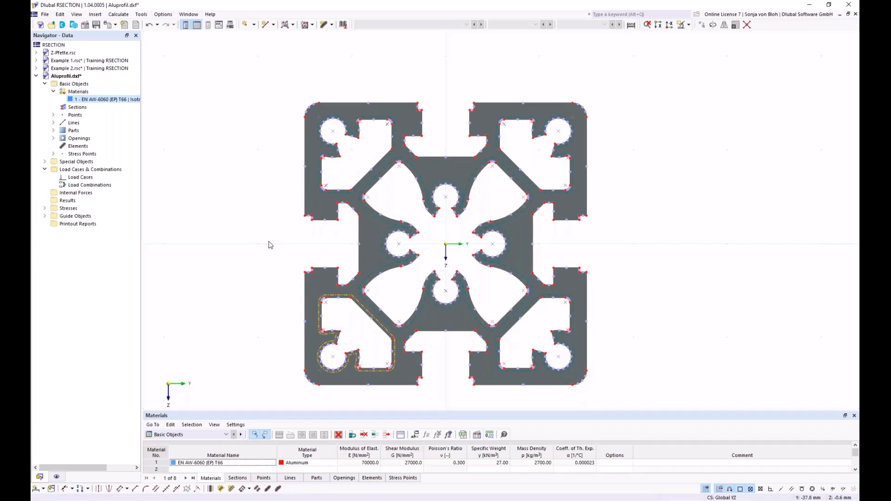
# Step: Create two permanent load cases, naming LC1 "N" and LC2 "MT"
pyautogui.rightClick(92, 180)
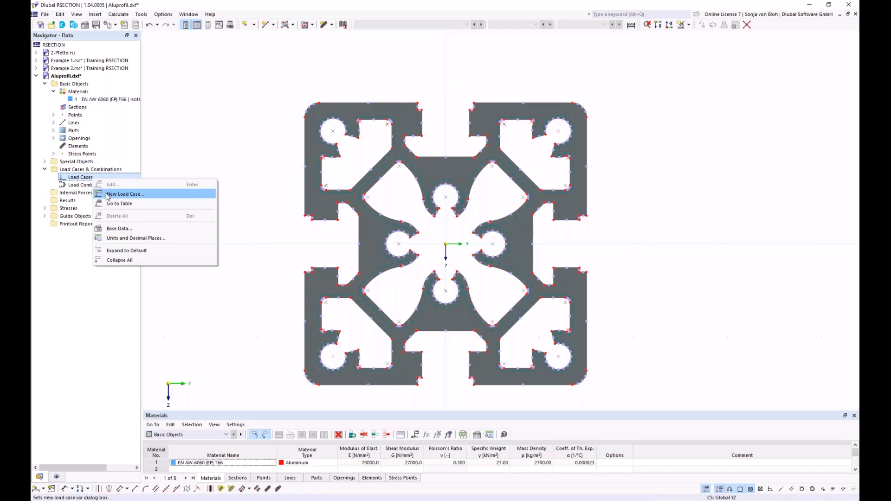
pyautogui.click(108, 195)
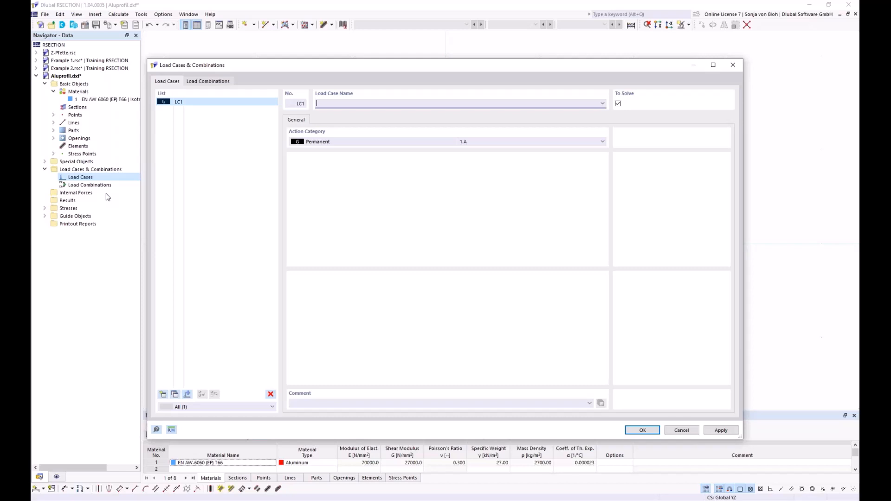
pyautogui.write('N')
pyautogui.click(162, 395)
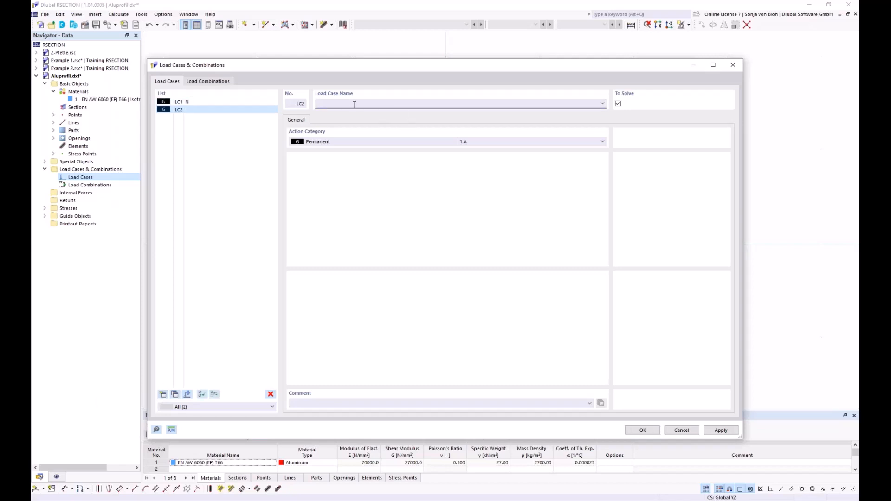
pyautogui.write('MT')
pyautogui.click(642, 430)
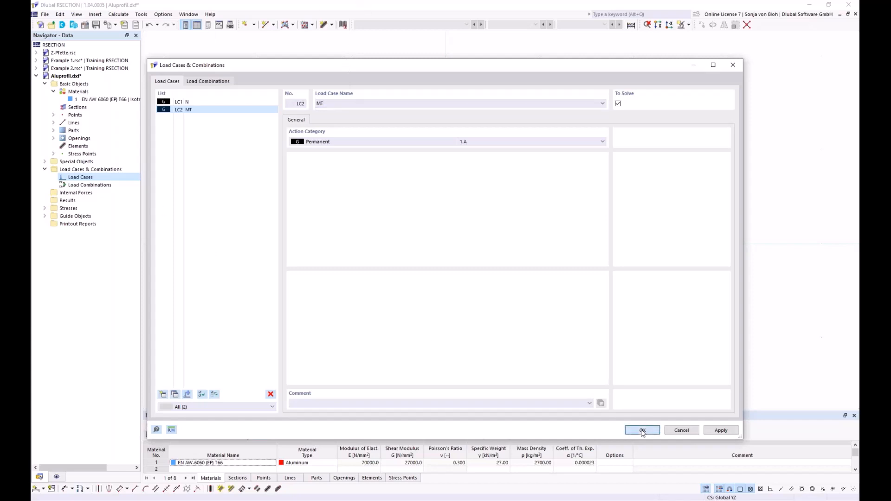
pyautogui.click(643, 430)
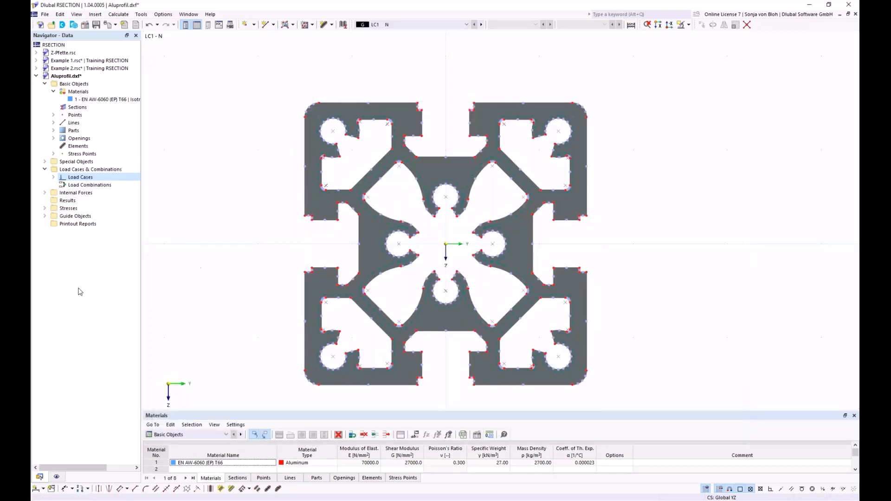
# Step: Add internal forces to load case LC1 with an axial force N of -10 kN
pyautogui.click(45, 193)
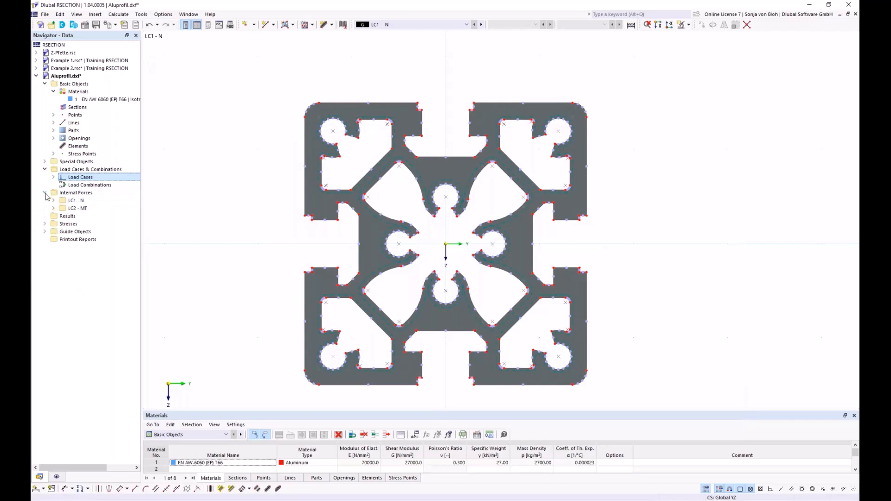
pyautogui.click(53, 201)
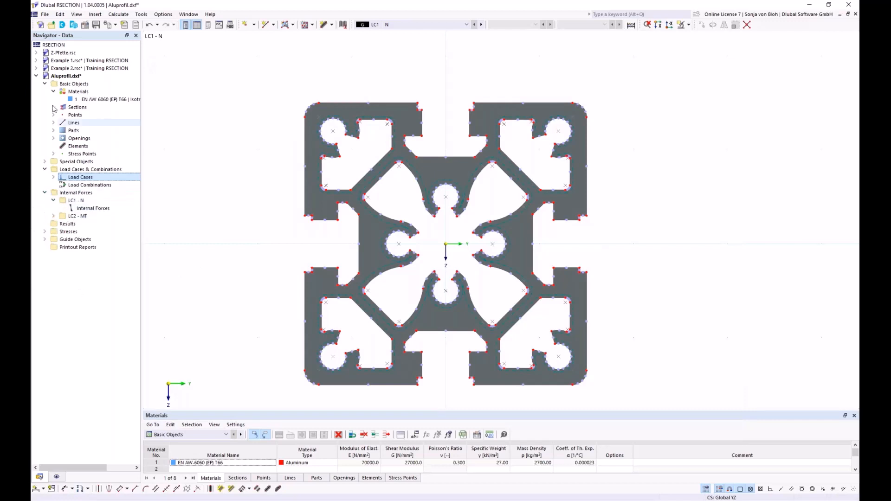
pyautogui.doubleClick(93, 209)
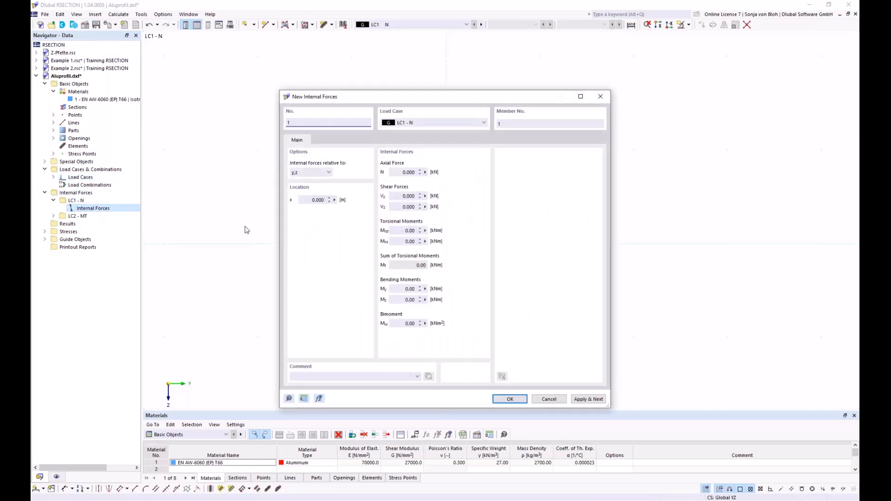
pyautogui.click(395, 171)
pyautogui.write('-10')
pyautogui.click(579, 400)
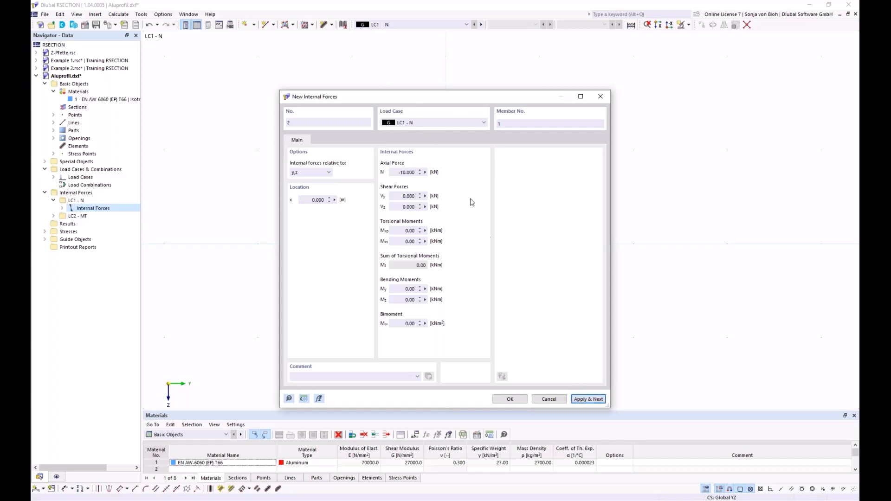
# Step: Add internal forces to load case LC2 with a primary torsional moment Mxp of 0.3 kNm
pyautogui.click(440, 122)
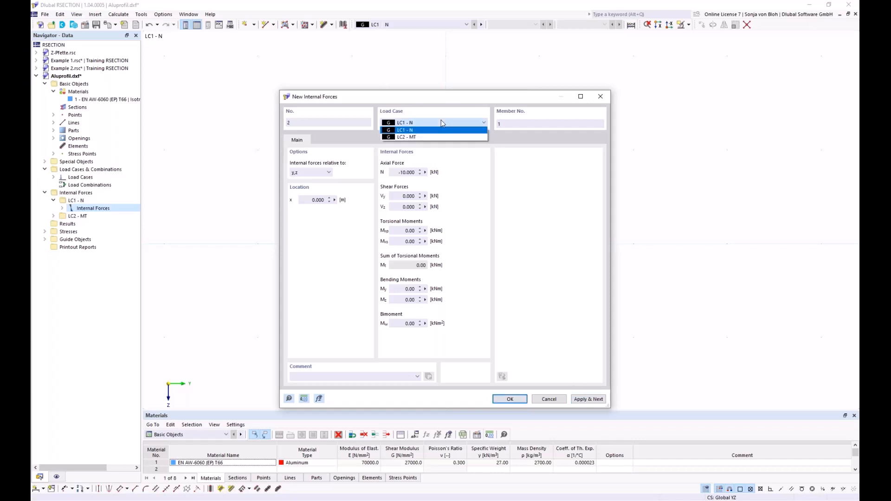
pyautogui.click(401, 137)
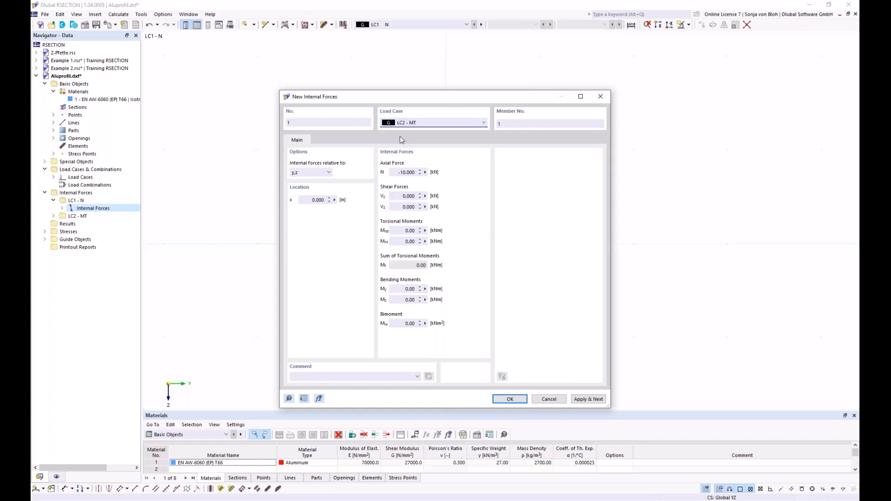
pyautogui.click(411, 231)
pyautogui.write('0,3')
pyautogui.click(509, 399)
# Step: Calculate all results and show the section properties in an enlarged results table
pyautogui.click(128, 15)
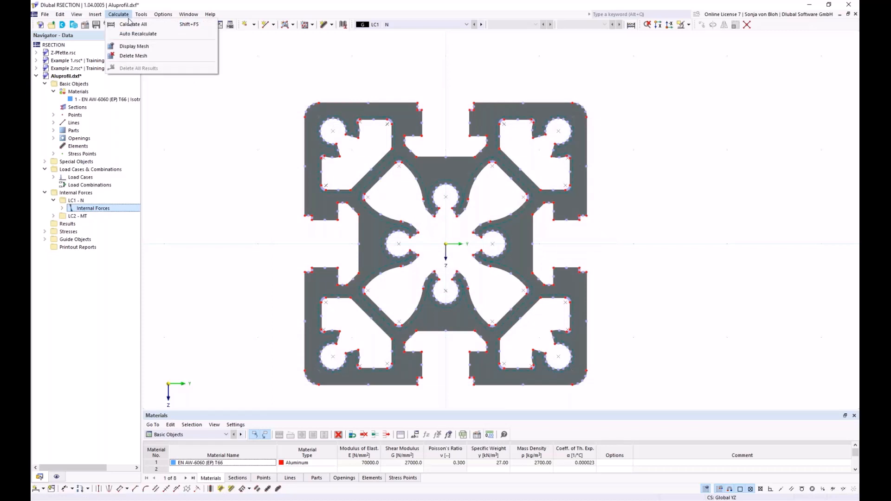
pyautogui.click(128, 26)
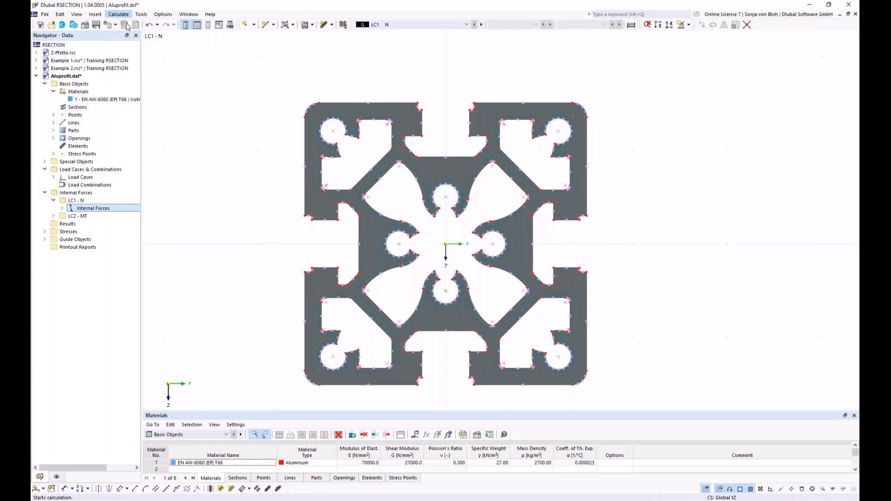
pyautogui.moveTo(199, 254); pyautogui.dragTo(217, 236, button='middle')
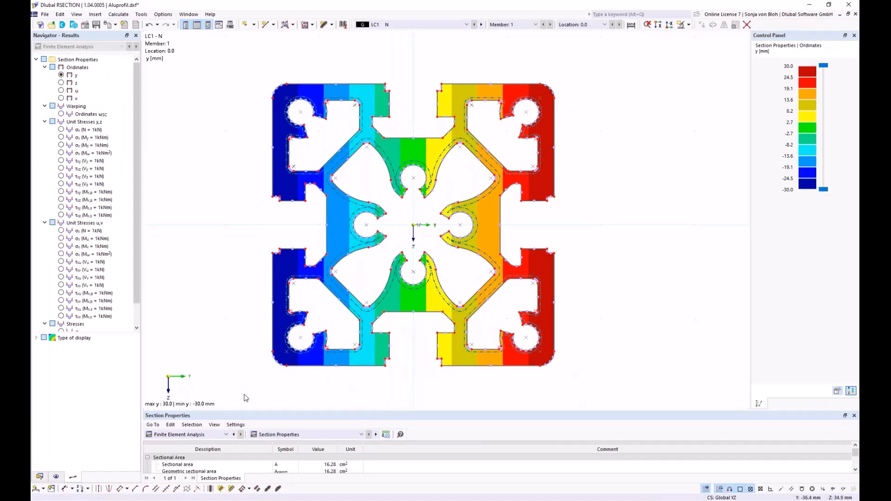
pyautogui.moveTo(231, 406); pyautogui.dragTo(232, 347)
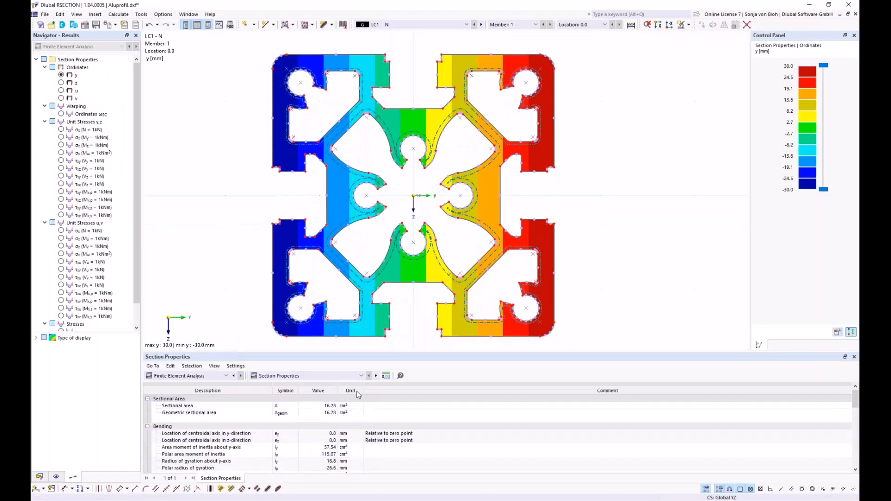
pyautogui.click(360, 377)
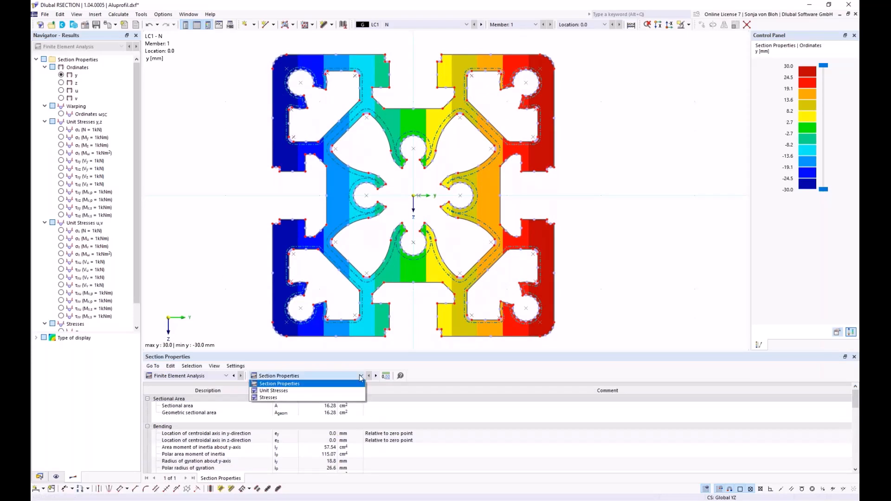
pyautogui.click(279, 384)
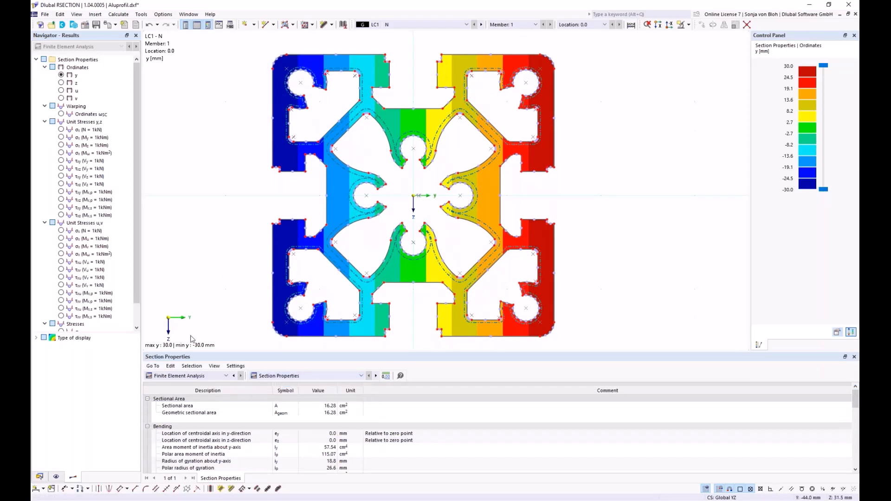
# Step: Display the total normal stress σx,tot on the section for load case LC1
pyautogui.moveTo(137, 285); pyautogui.dragTo(139, 313)
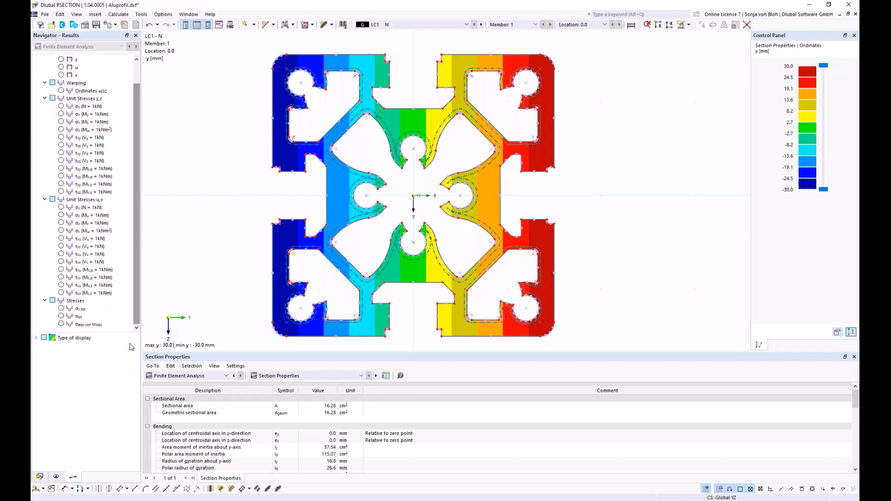
pyautogui.click(61, 309)
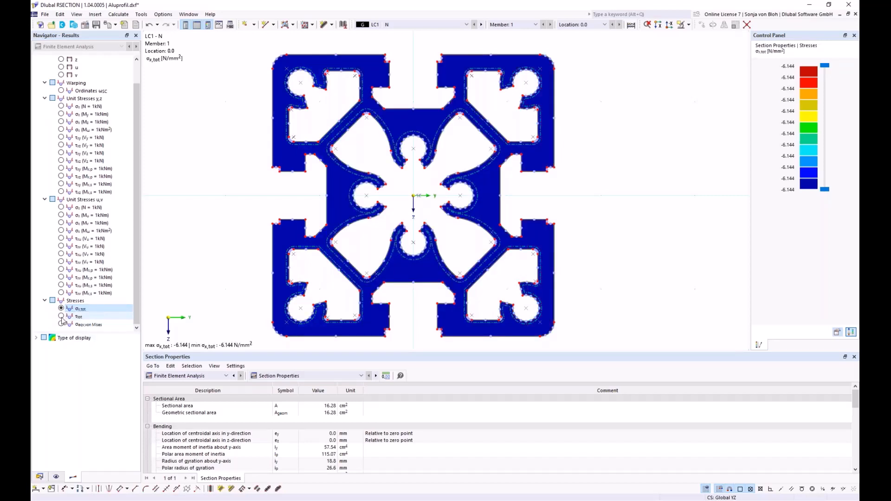
# Step: Display the total shear stress τtot on the section for load case LC2
pyautogui.click(61, 317)
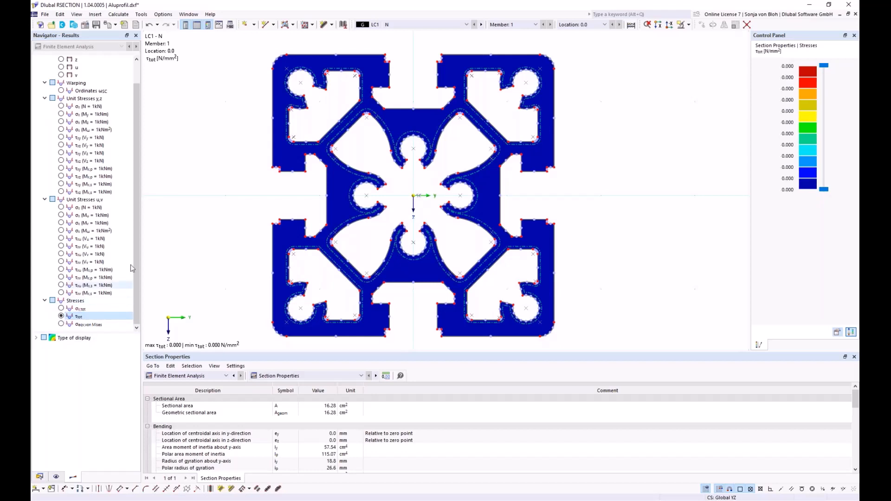
pyautogui.click(432, 24)
pyautogui.click(403, 41)
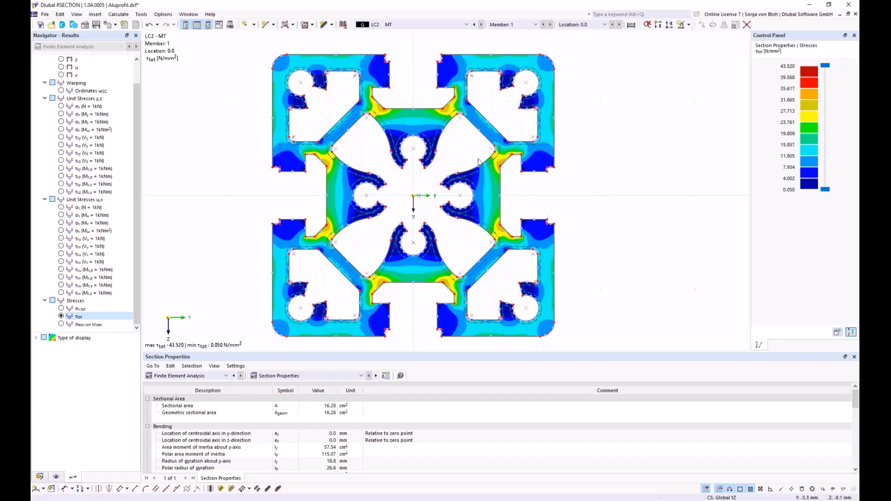
pyautogui.moveTo(457, 116)
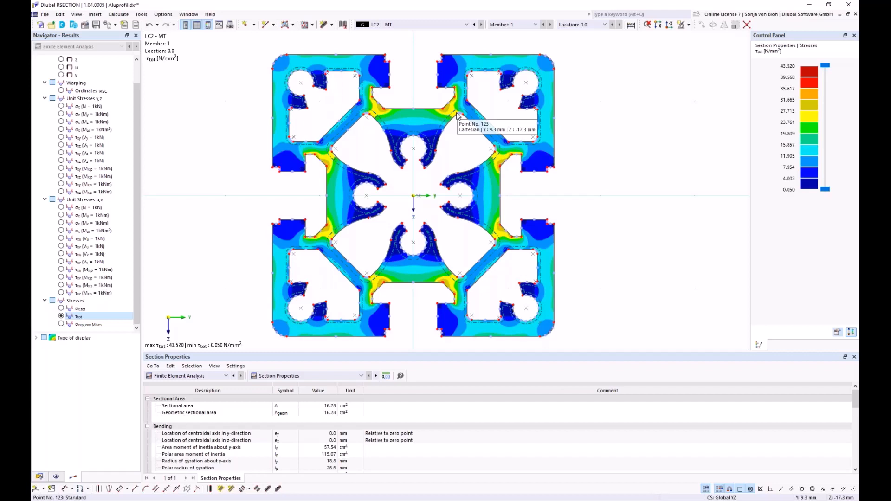
# Step: Create a printout report without stresses by material, member, location and stress points, nor all stresses by stress points, and show it
pyautogui.click(40, 476)
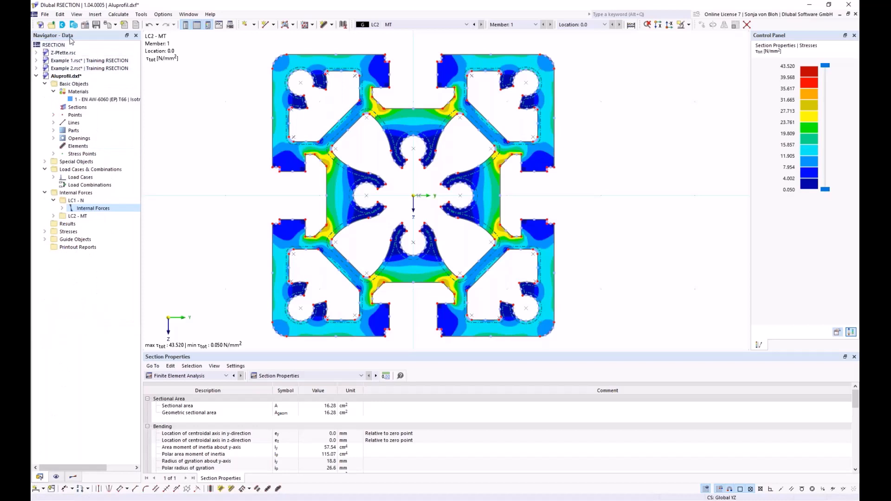
pyautogui.rightClick(77, 247)
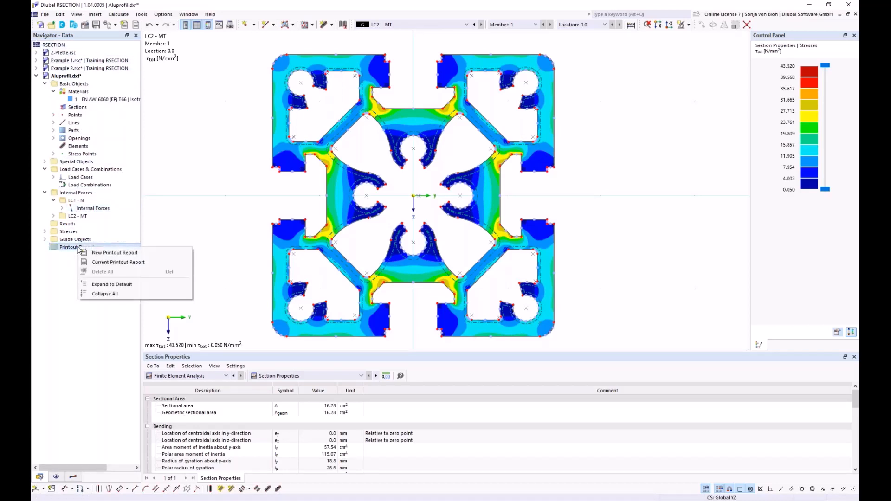
pyautogui.click(100, 253)
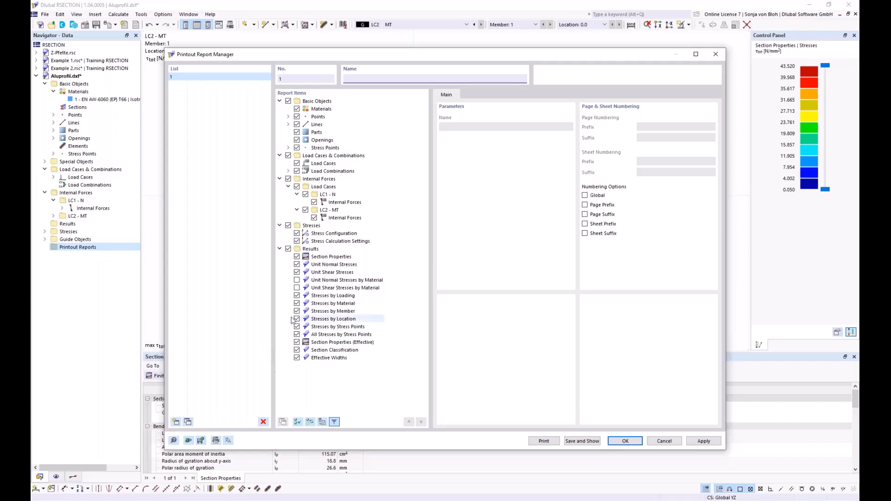
pyautogui.click(297, 303)
pyautogui.click(296, 311)
pyautogui.click(297, 319)
pyautogui.click(296, 326)
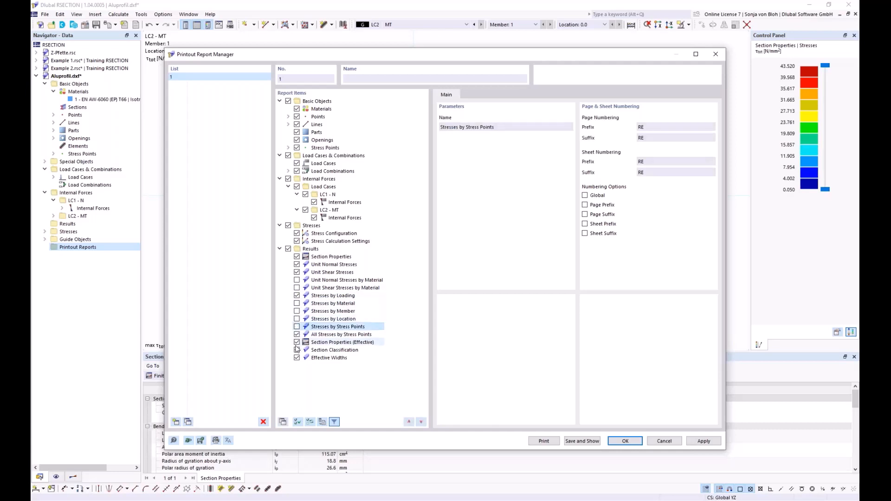
pyautogui.click(296, 334)
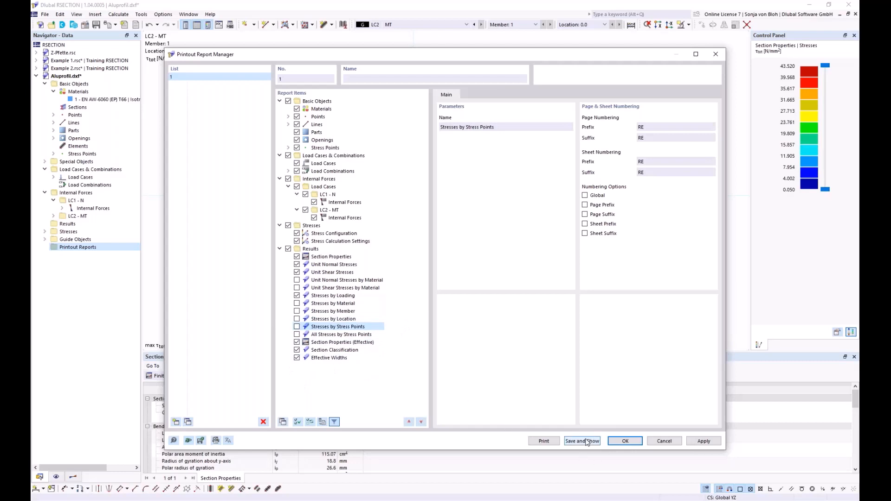
pyautogui.click(625, 441)
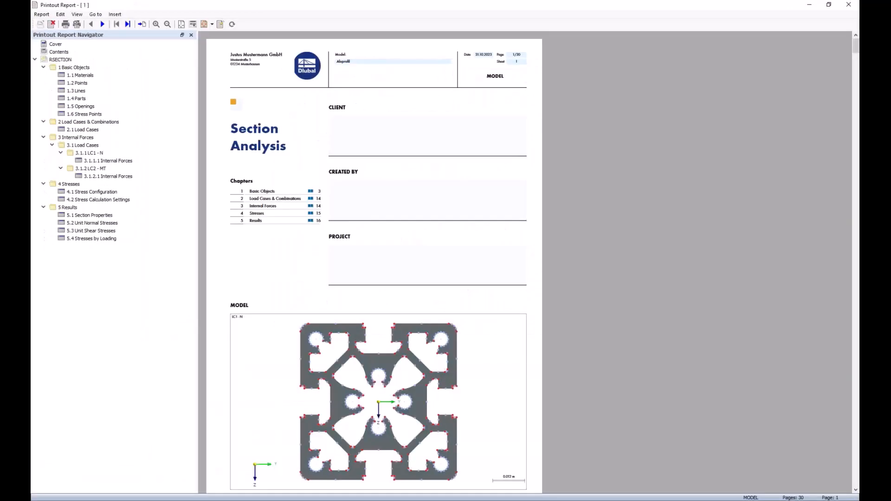
# Step: Add the LC2 total shear stress graphic to printout report 1 and view its page in the report
pyautogui.click(810, 6)
pyautogui.click(116, 26)
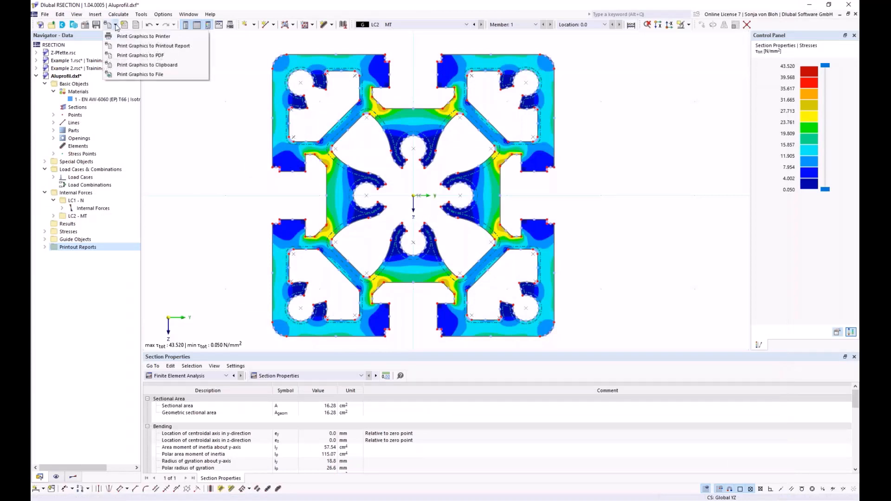
pyautogui.click(127, 45)
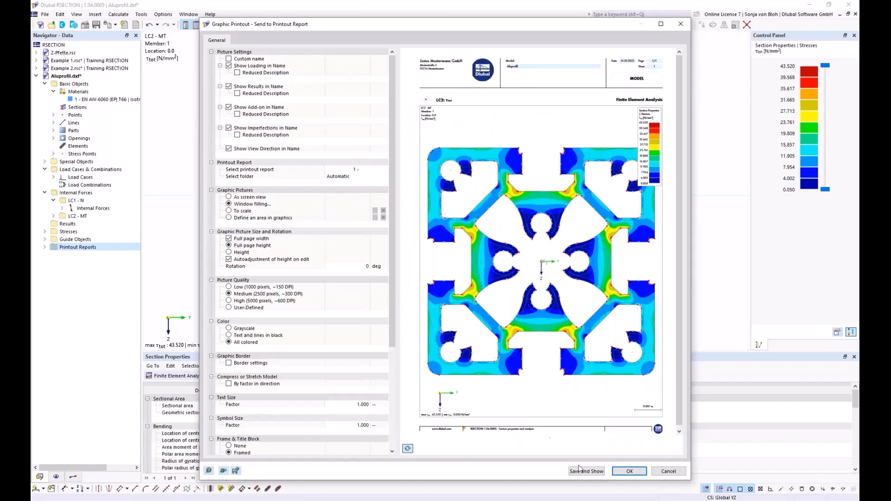
pyautogui.click(629, 471)
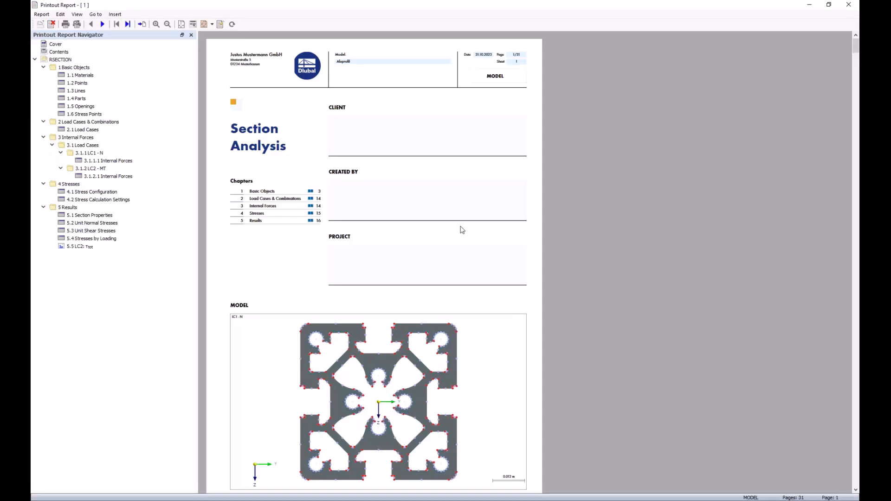
pyautogui.click(78, 247)
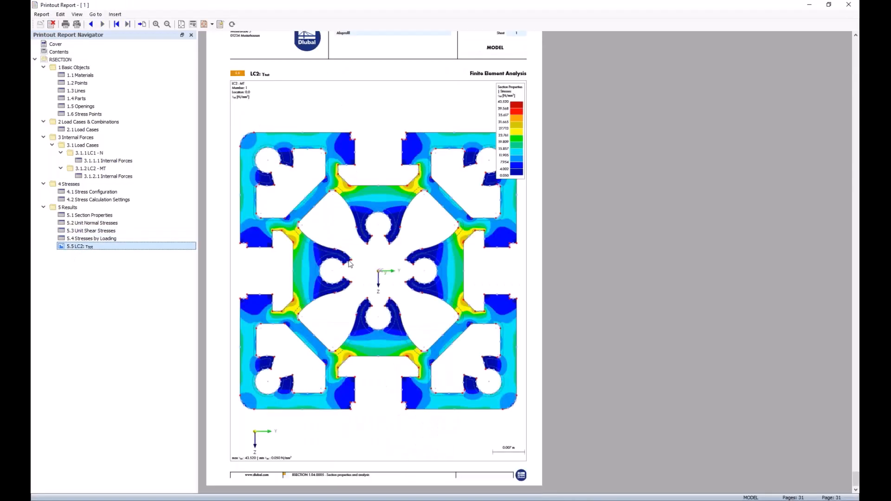
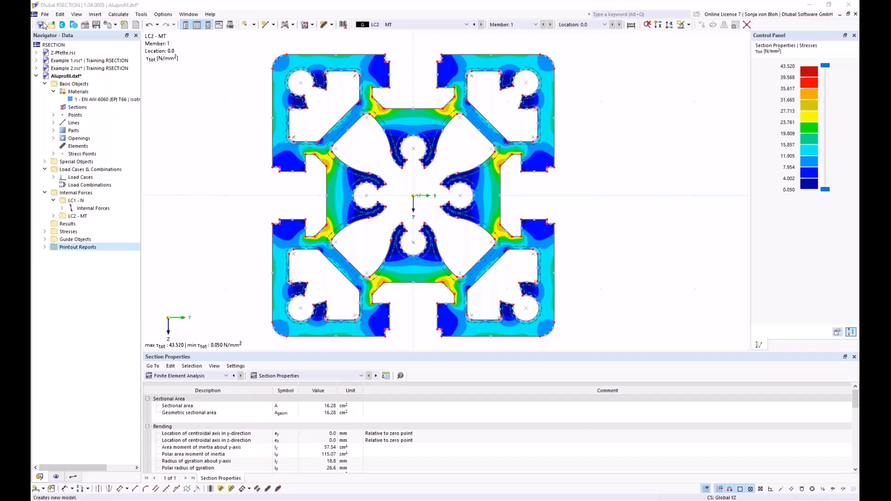
# Step: Create a new model named Example 4 with the Finite Element Analysis method
pyautogui.click(41, 25)
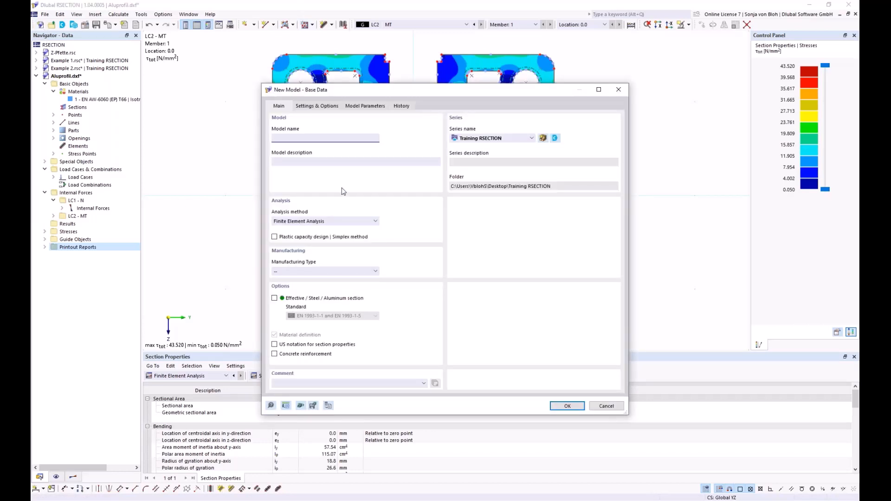
pyautogui.write('Example 4')
pyautogui.click(564, 406)
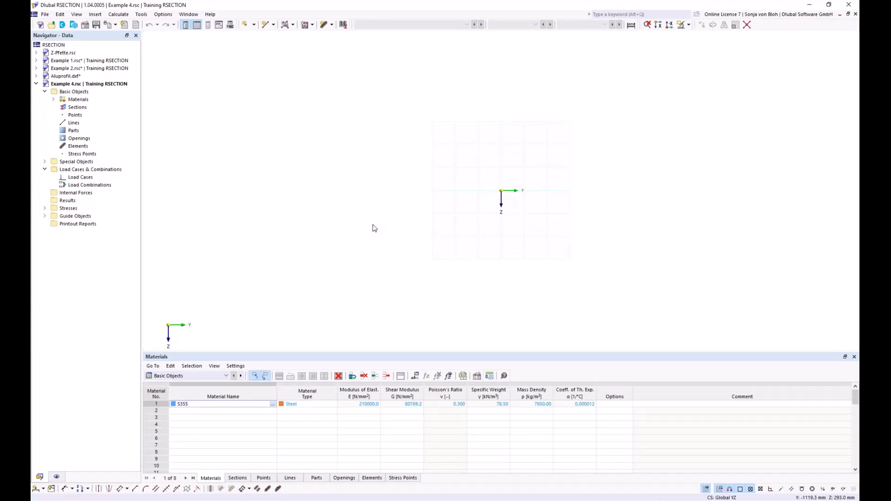
# Step: Change material 1 to steel S235 of the EN 1993-1-1 series from the material library
pyautogui.click(53, 100)
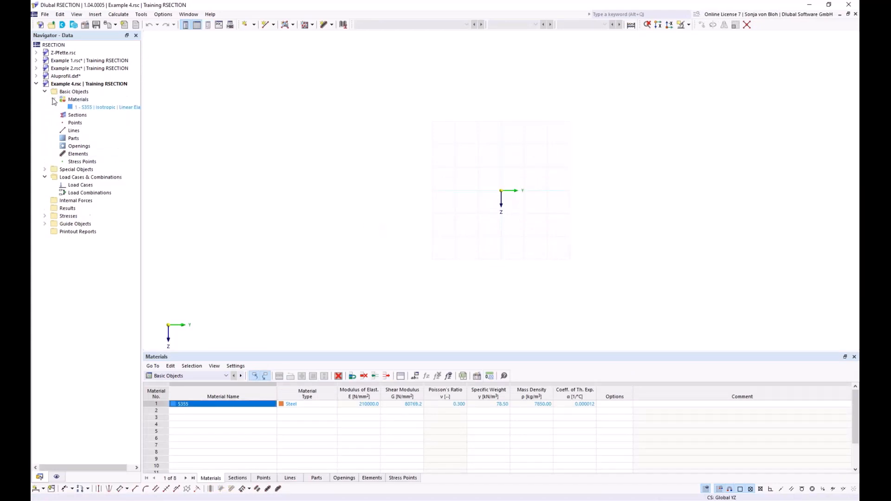
pyautogui.doubleClick(77, 107)
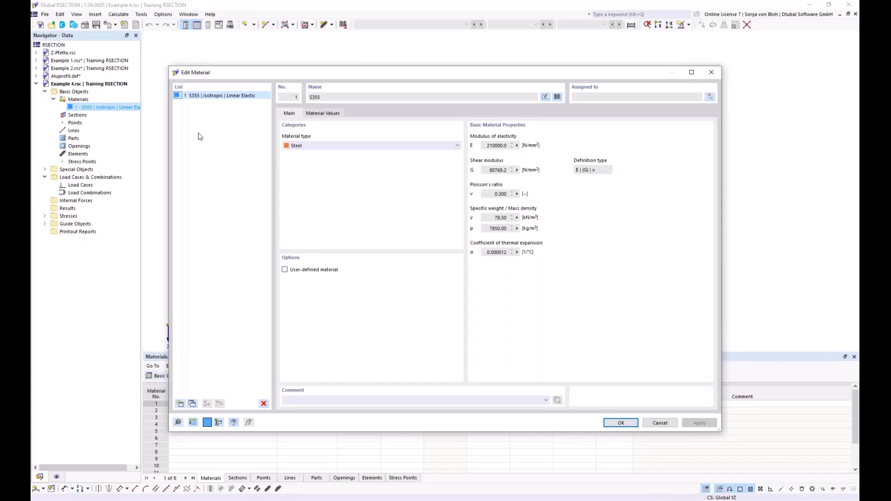
pyautogui.click(557, 97)
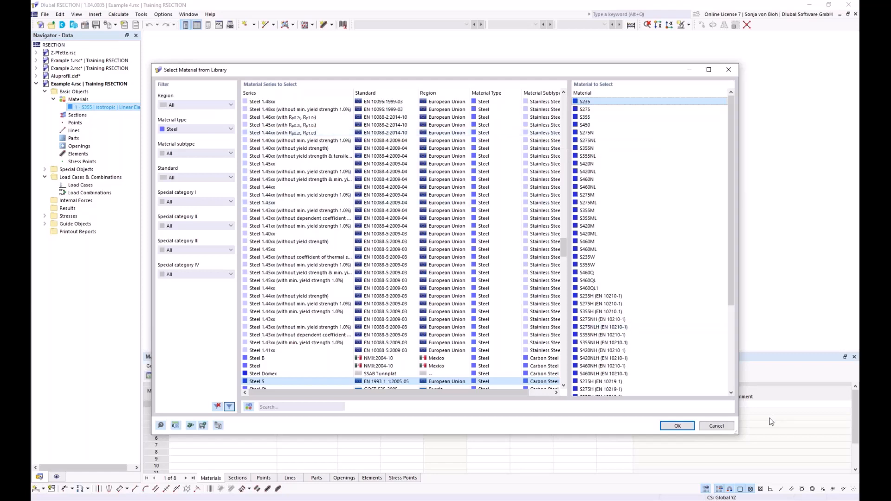
pyautogui.click(685, 428)
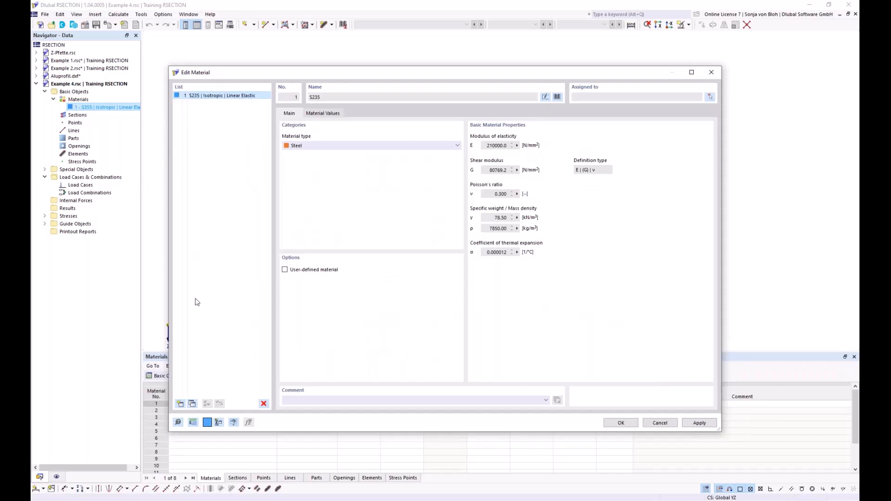
# Step: Add concrete C40/50 from the European Concrete C series as material 2 and accept the materials
pyautogui.click(180, 403)
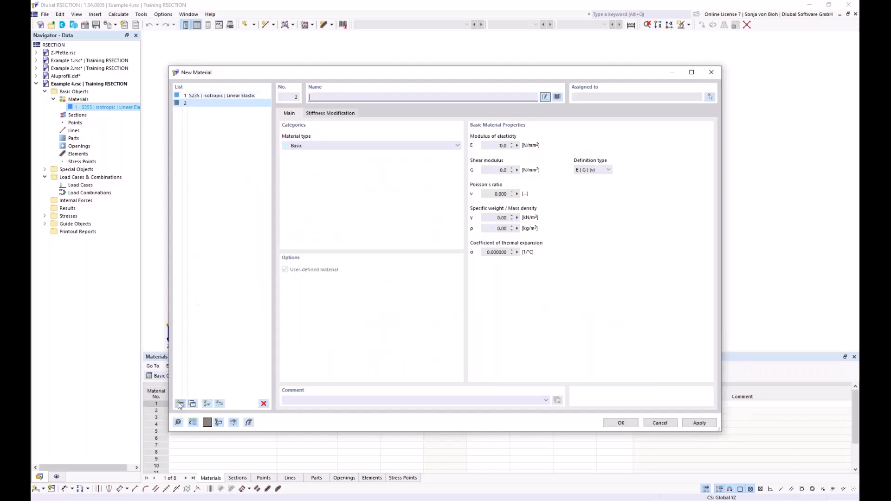
pyautogui.click(558, 96)
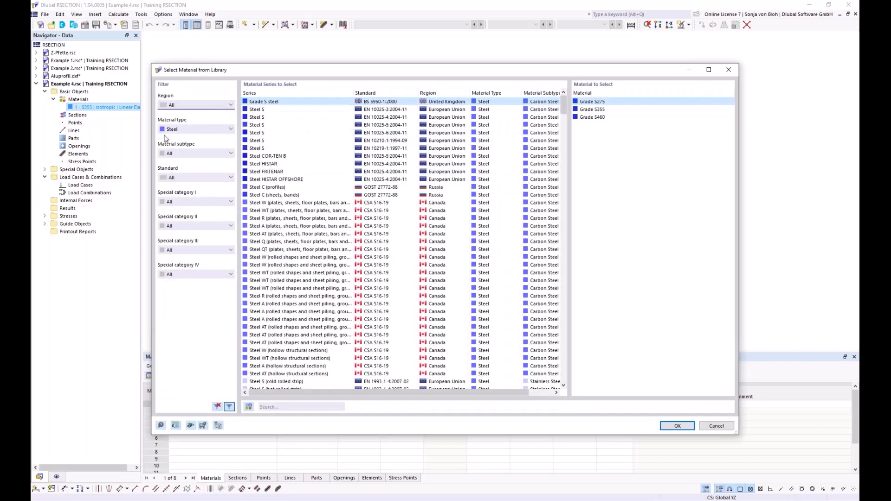
pyautogui.click(187, 130)
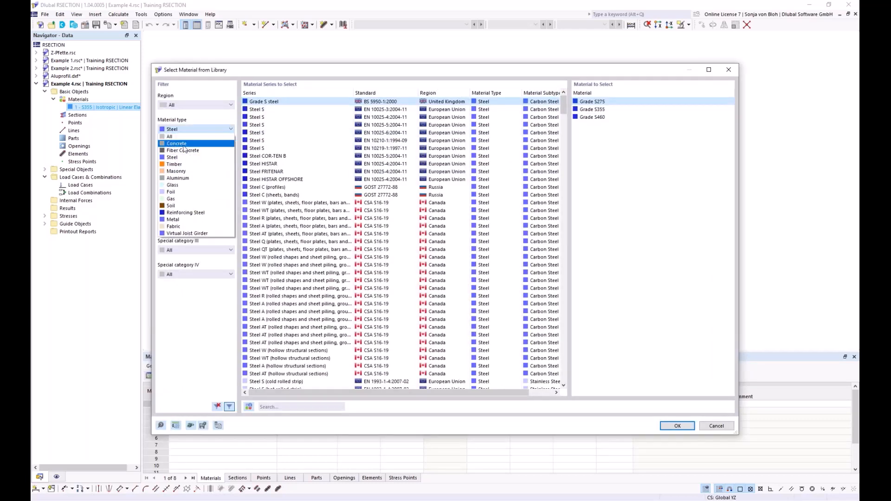
pyautogui.click(184, 144)
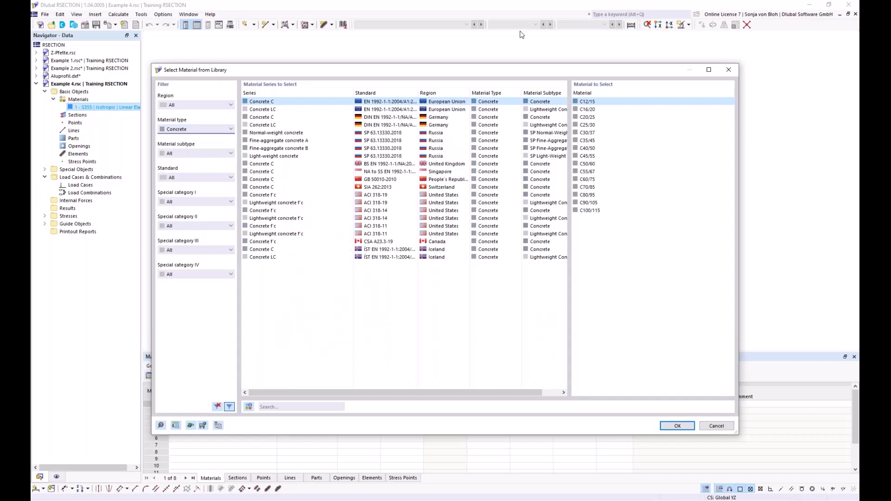
pyautogui.click(594, 141)
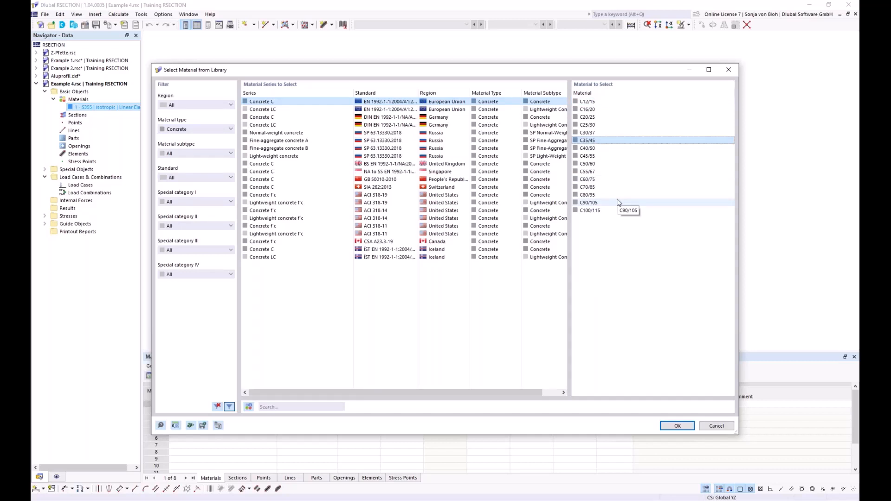
pyautogui.click(603, 148)
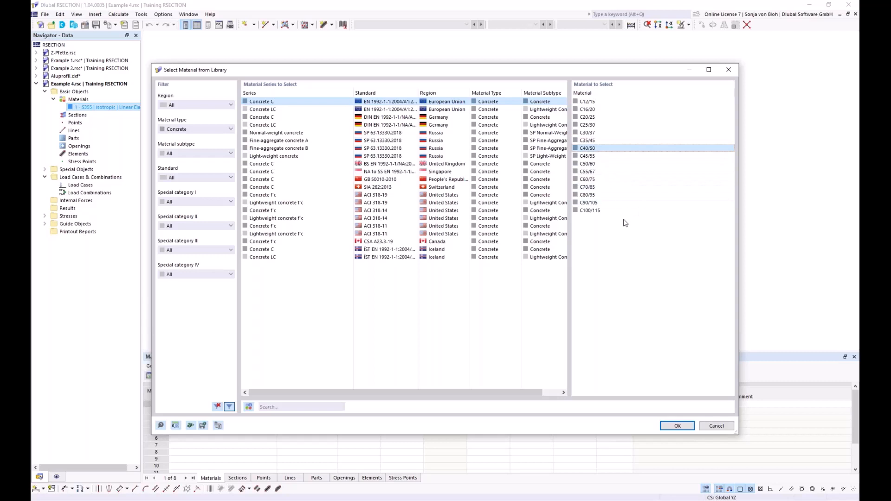
pyautogui.click(674, 428)
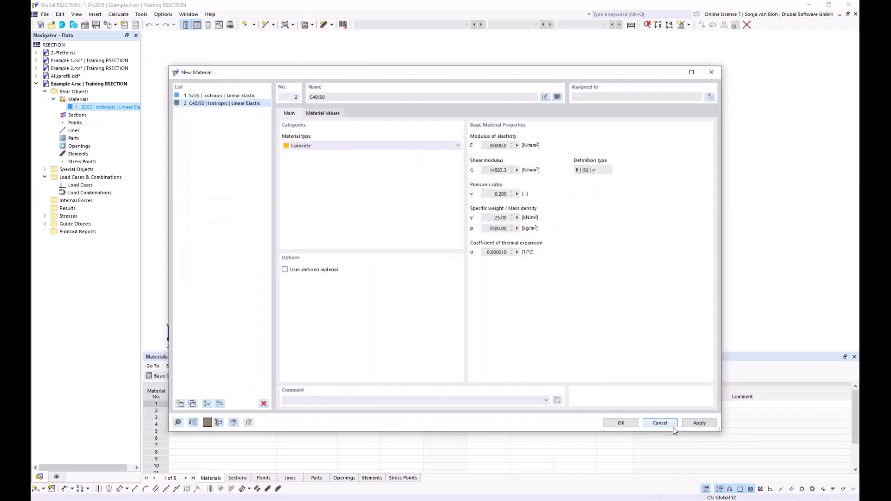
pyautogui.click(627, 426)
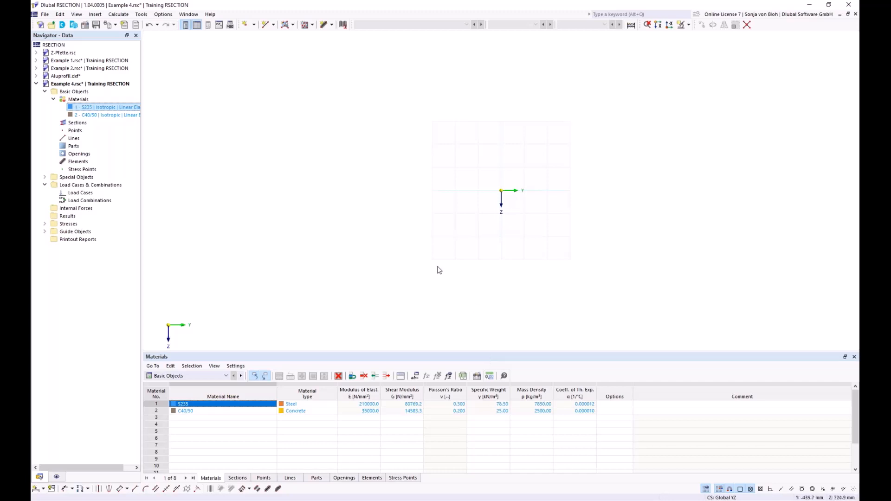
# Step: Create a new massive rectangle section from the library with width b 1000 mm and height h 200 mm
pyautogui.rightClick(77, 123)
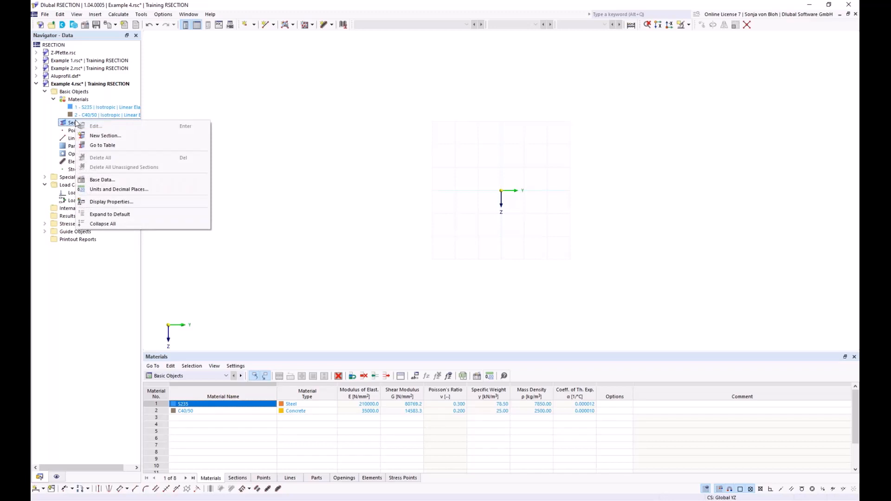
pyautogui.click(105, 135)
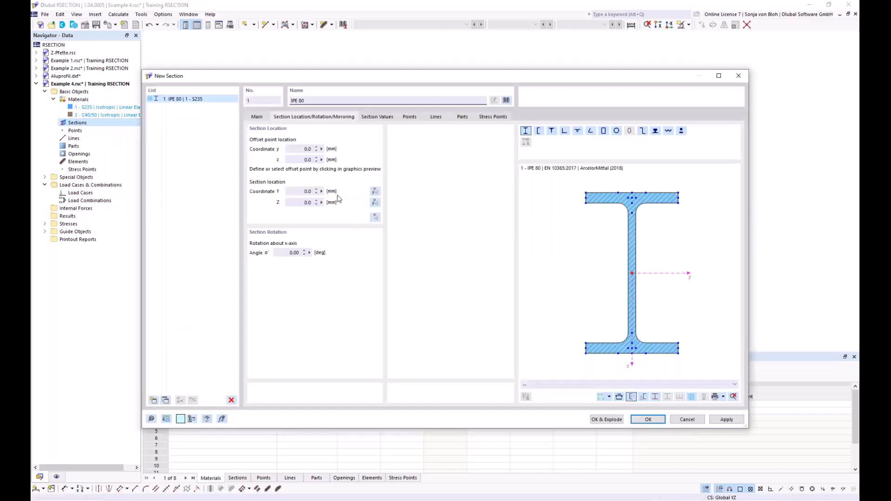
pyautogui.click(508, 101)
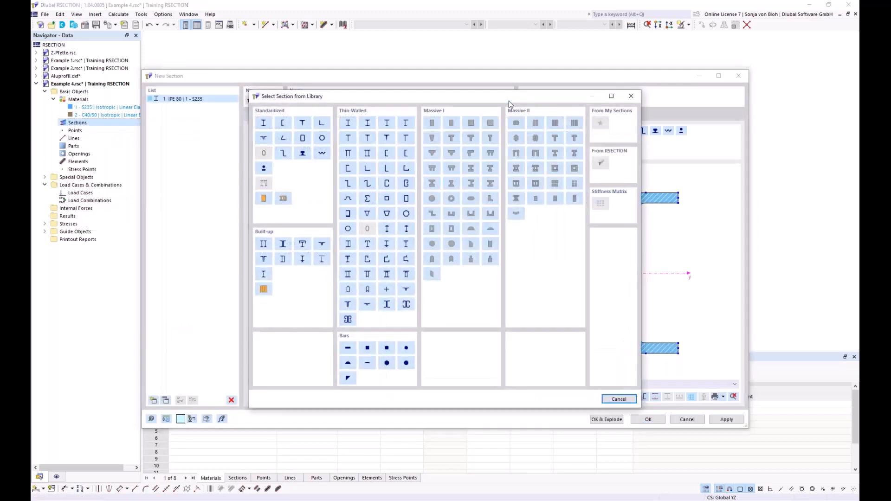
pyautogui.click(432, 123)
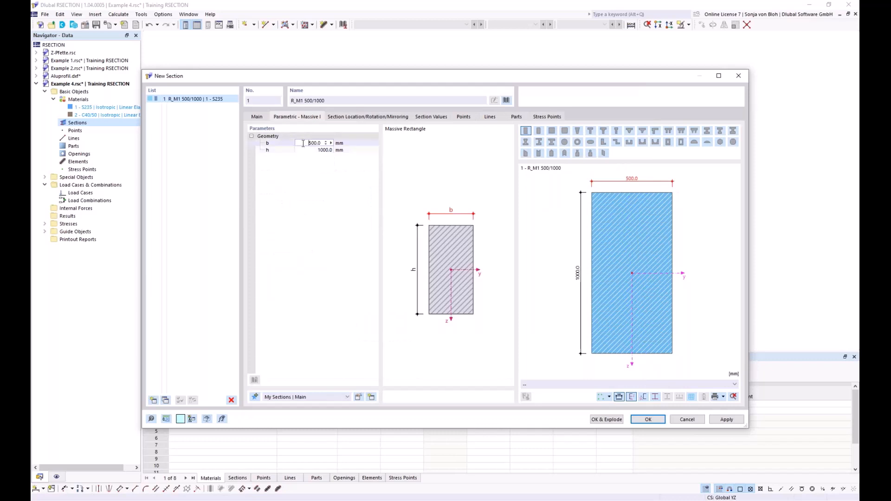
pyautogui.click(351, 150)
pyautogui.doubleClick(318, 144)
pyautogui.click(318, 145)
pyautogui.write('1000')
pyautogui.press('Tab')
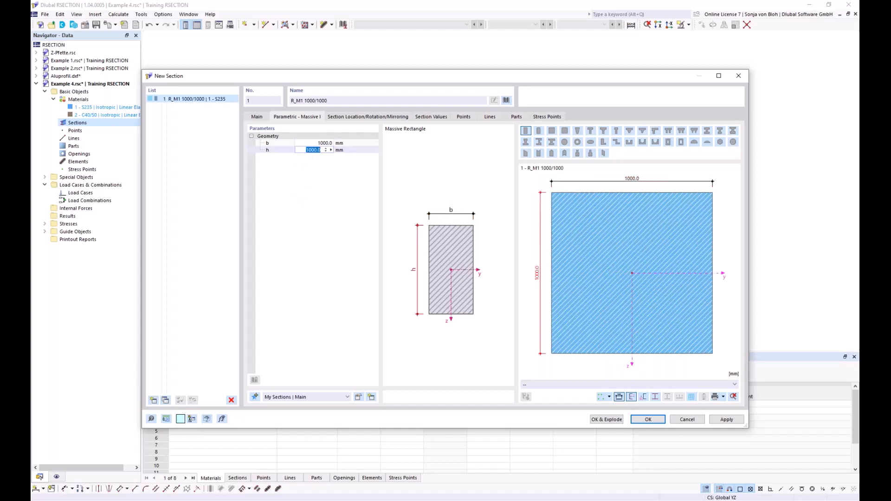
pyautogui.write('200')
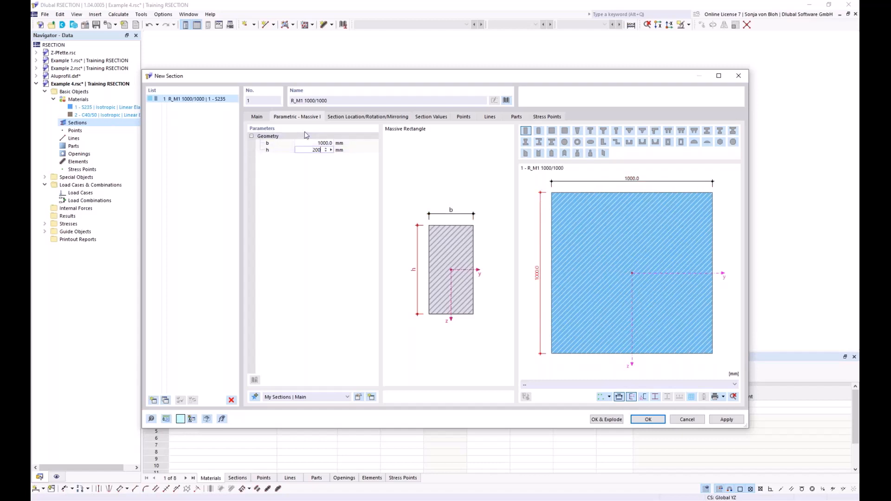
# Step: Assign material 2, concrete C40/50, to the rectangular section and accept it into the model
pyautogui.click(256, 118)
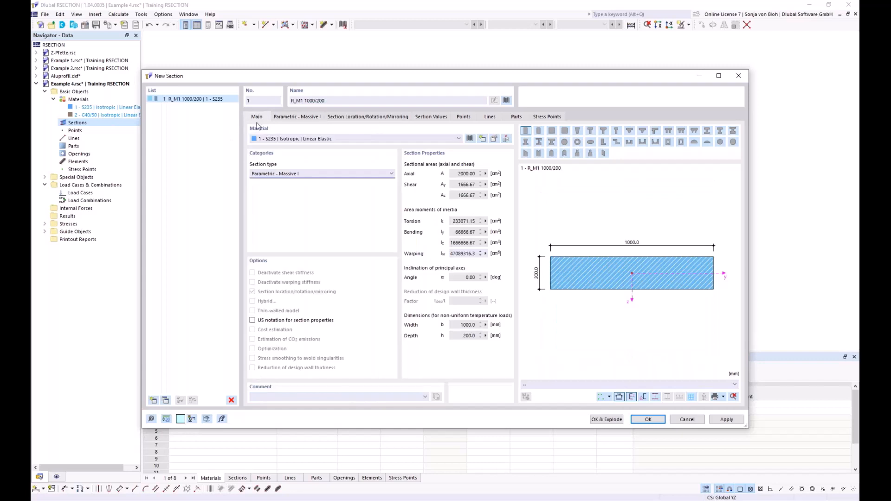
pyautogui.click(299, 140)
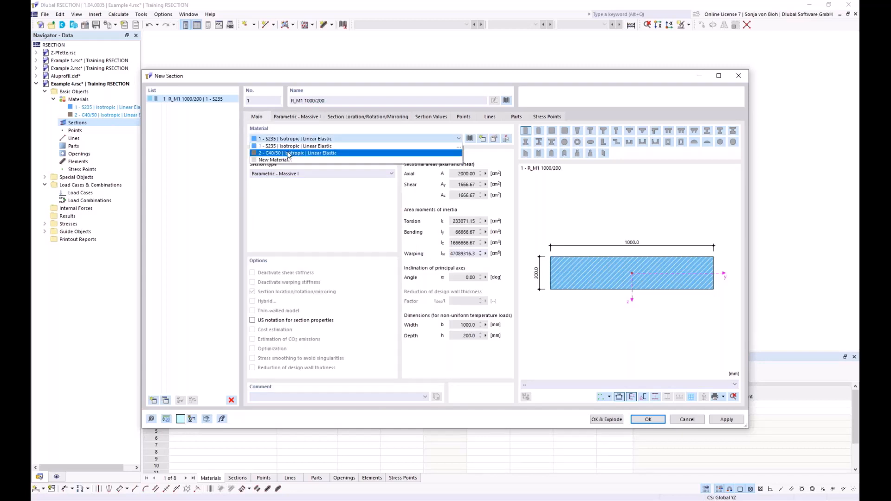
pyautogui.click(297, 153)
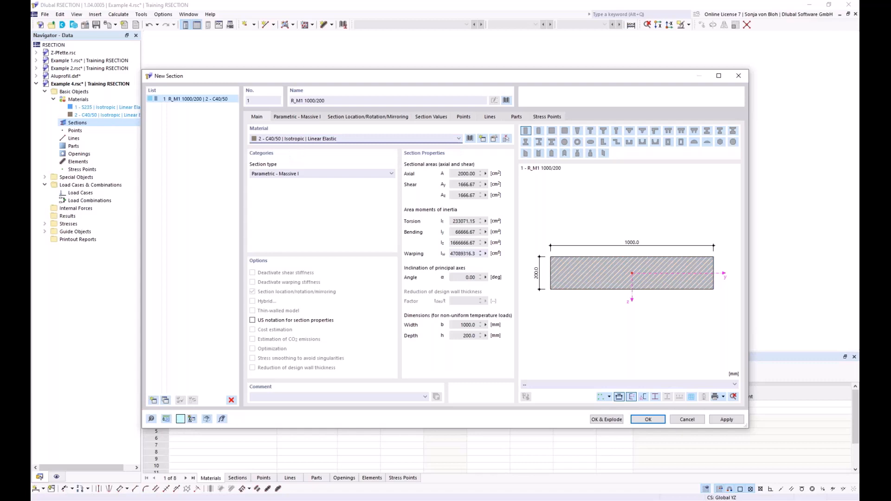
pyautogui.click(649, 420)
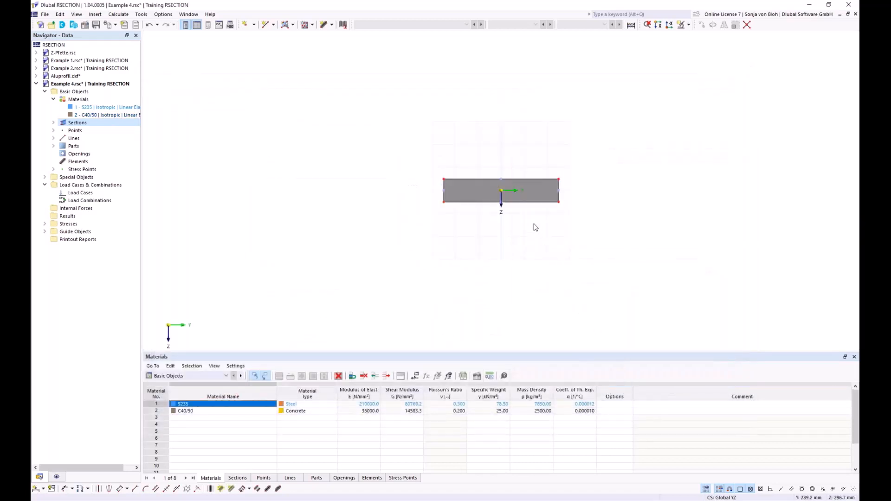
# Step: Add a second section from the standardized I-sections: HEB 400 per DIN 1025-2:1995-11 in steel S235
pyautogui.moveTo(467, 253); pyautogui.dragTo(438, 249, button='middle')
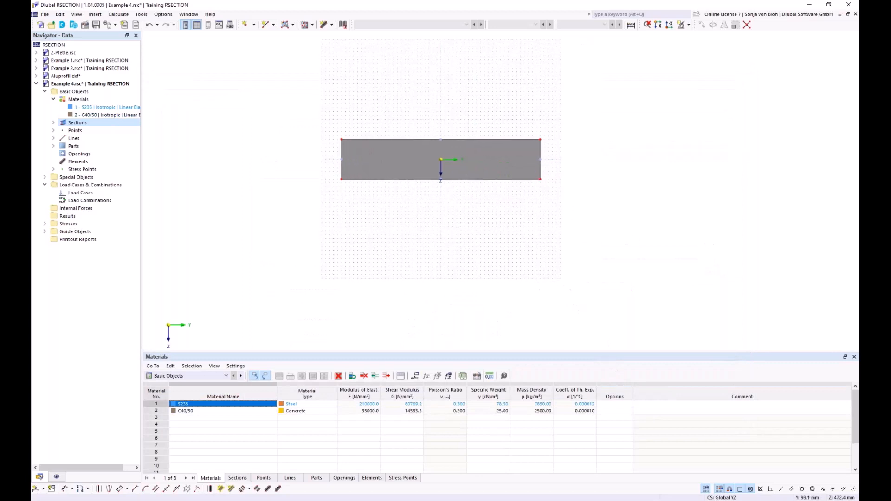
pyautogui.scroll(1, 460, 252)
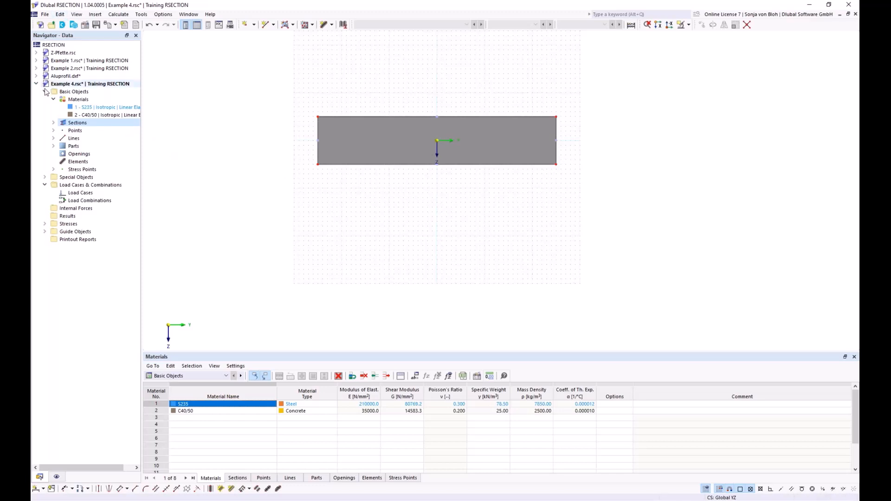
pyautogui.rightClick(77, 124)
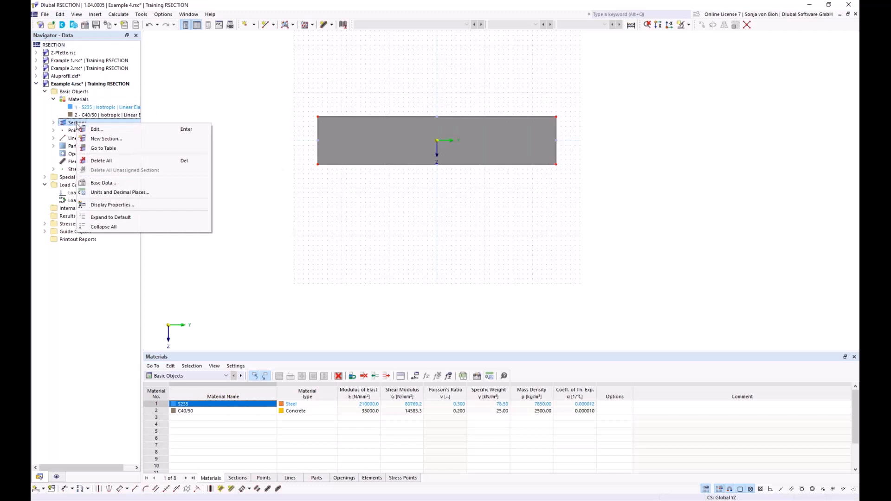
pyautogui.click(92, 139)
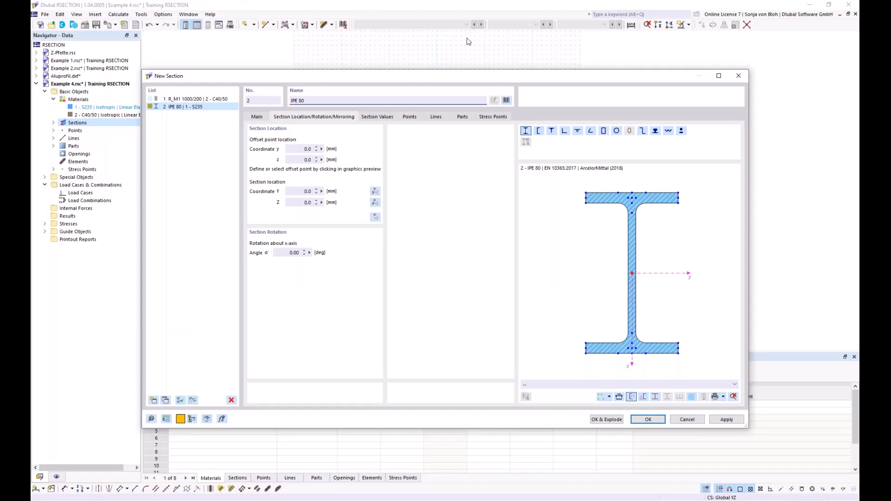
pyautogui.click(507, 100)
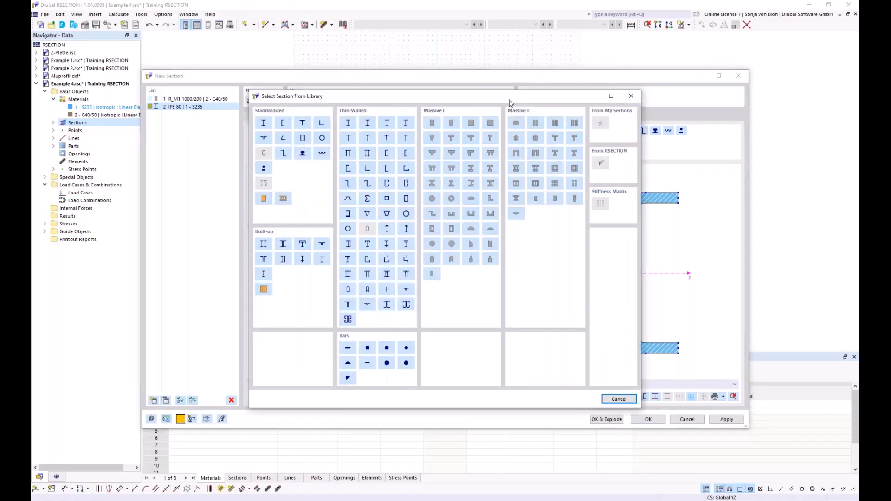
pyautogui.click(264, 124)
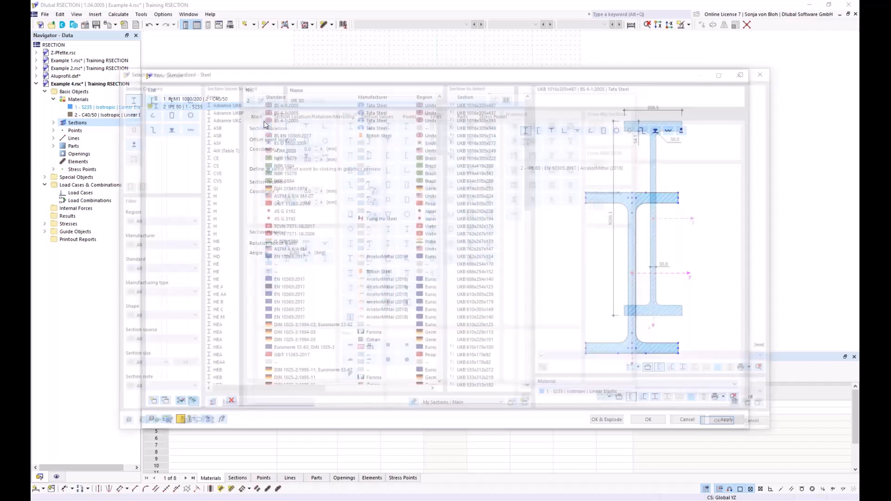
pyautogui.moveTo(246, 408)
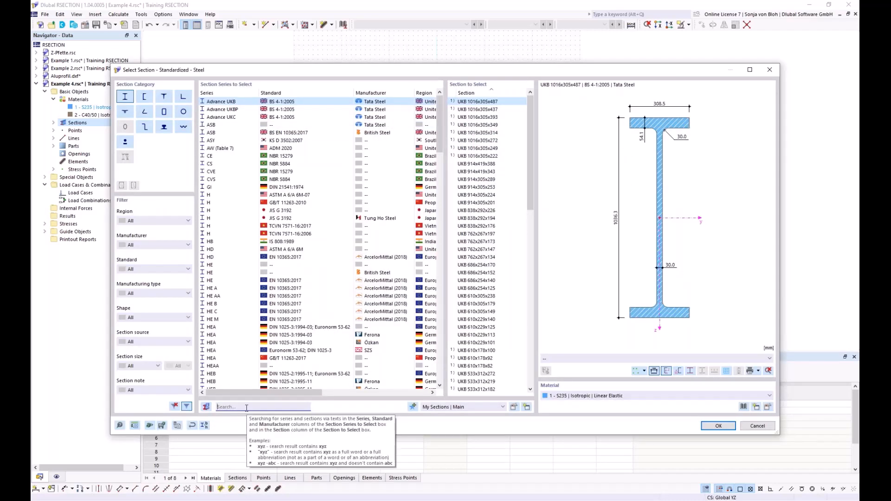
pyautogui.write('HEB')
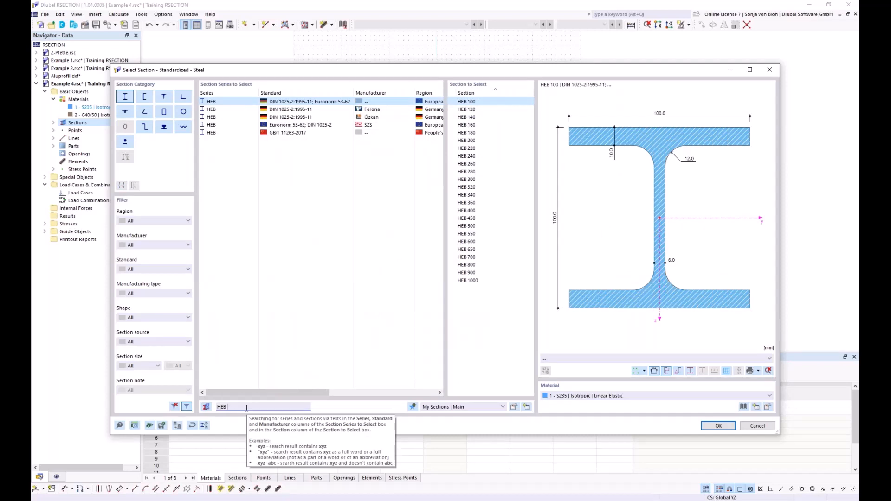
pyautogui.write(' 400')
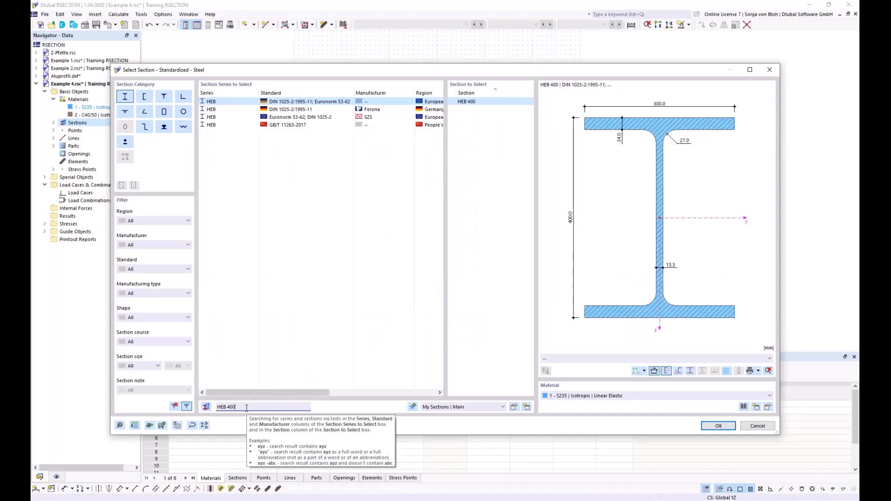
pyautogui.click(469, 102)
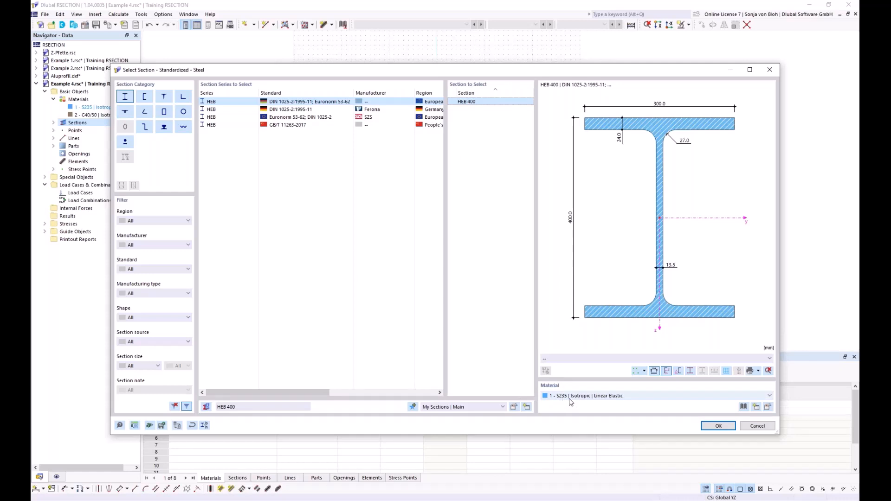
pyautogui.click(706, 426)
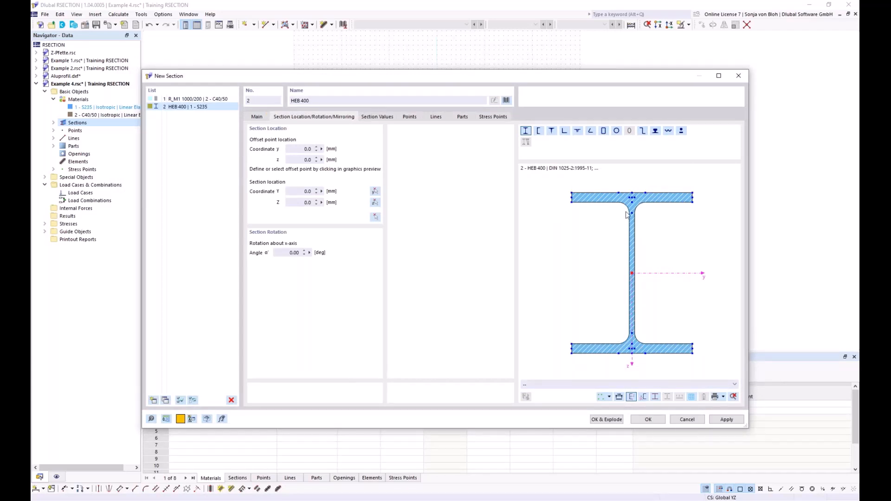
# Step: Place the HEB 400 with its top flange's upper midpoint at the midpoint of the concrete slab's bottom edge and accept
pyautogui.click(632, 192)
pyautogui.click(375, 216)
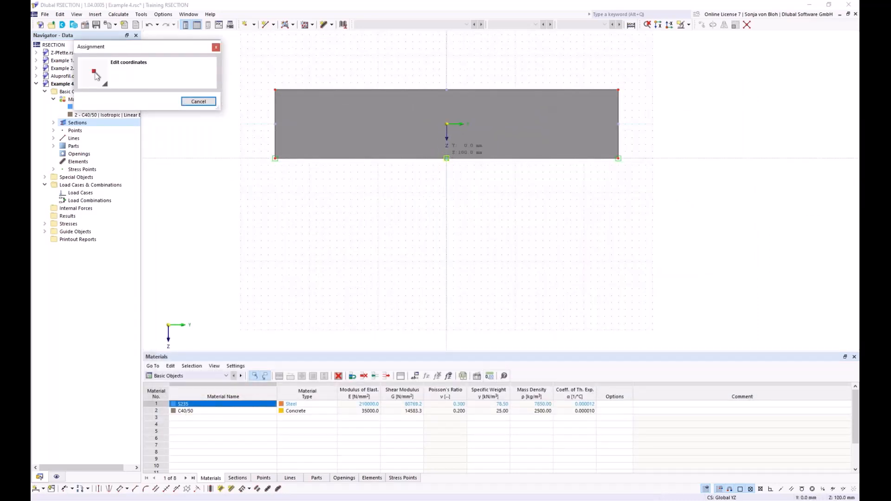
pyautogui.click(447, 158)
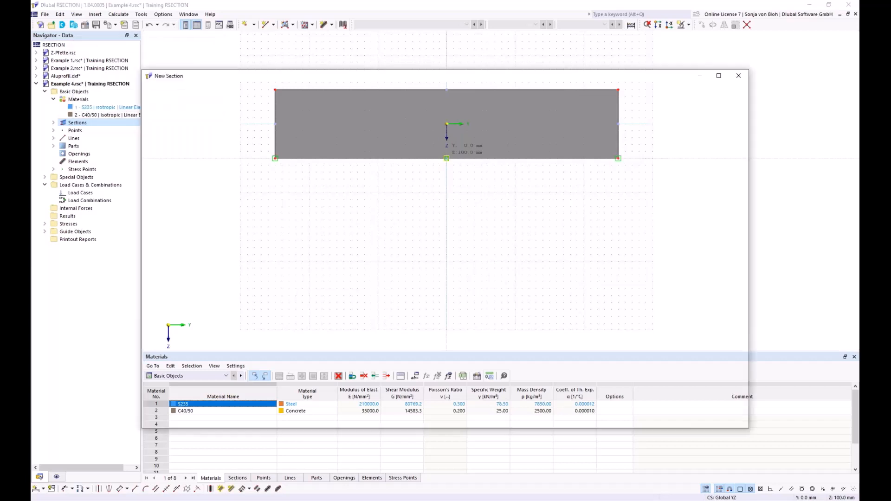
pyautogui.click(648, 419)
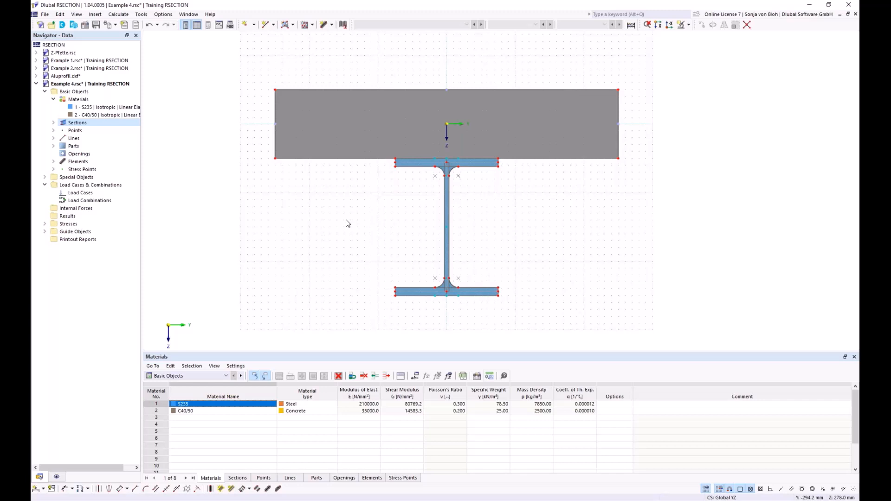
# Step: Create a load case LC1 named M with the Permanent action category
pyautogui.rightClick(87, 193)
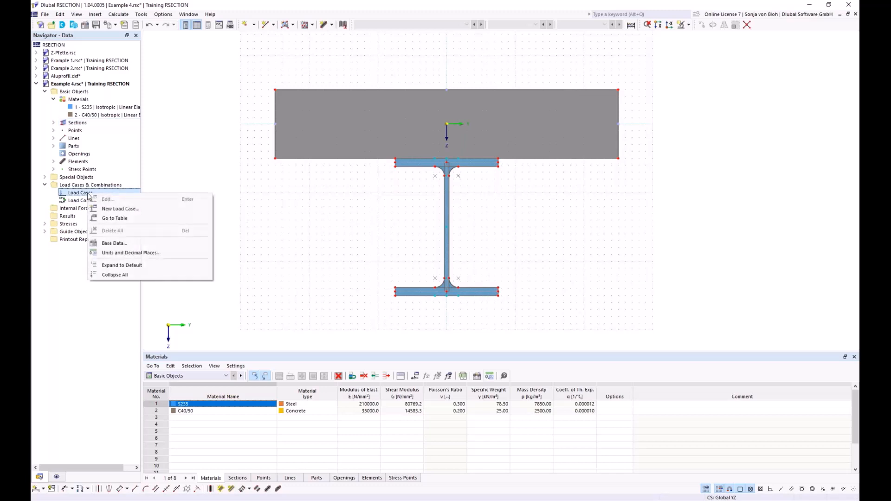
pyautogui.click(103, 211)
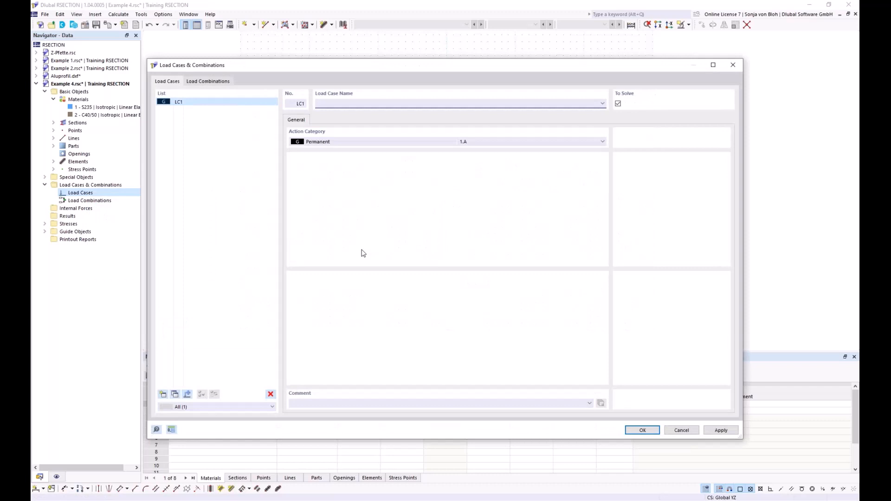
pyautogui.write('M')
pyautogui.click(641, 430)
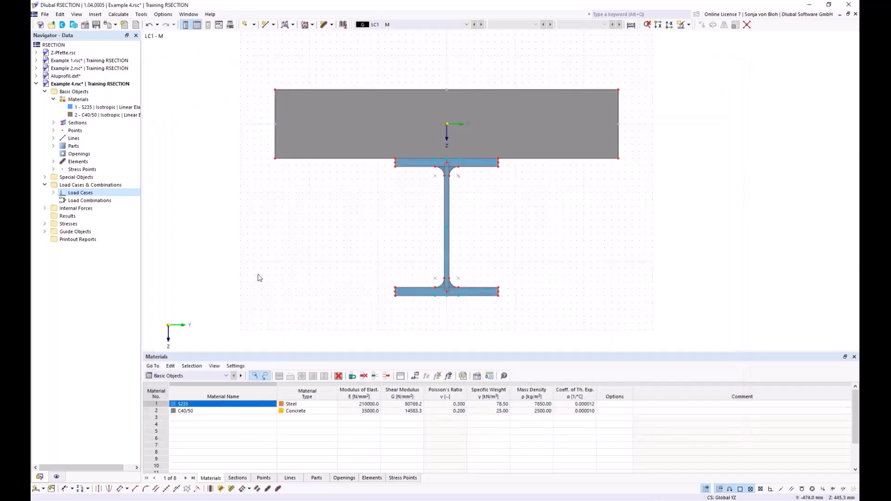
# Step: Define internal forces for LC1 with a bending moment My of 100 kNm
pyautogui.click(44, 208)
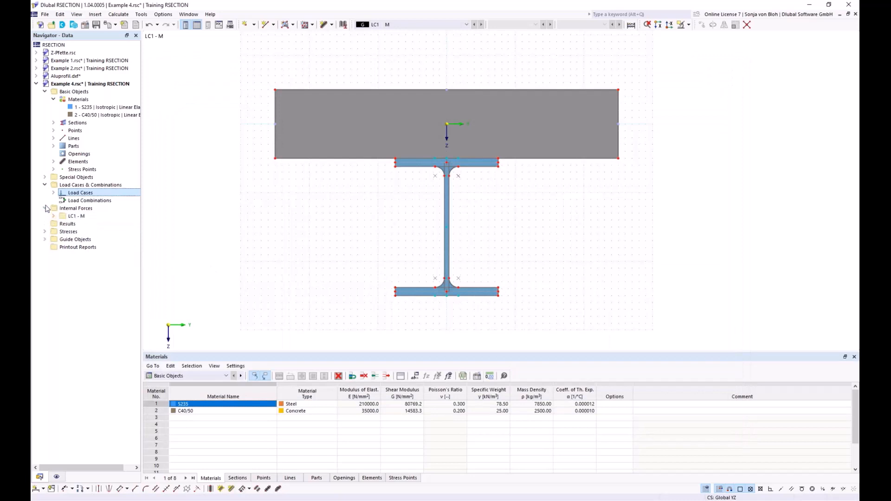
pyautogui.click(53, 216)
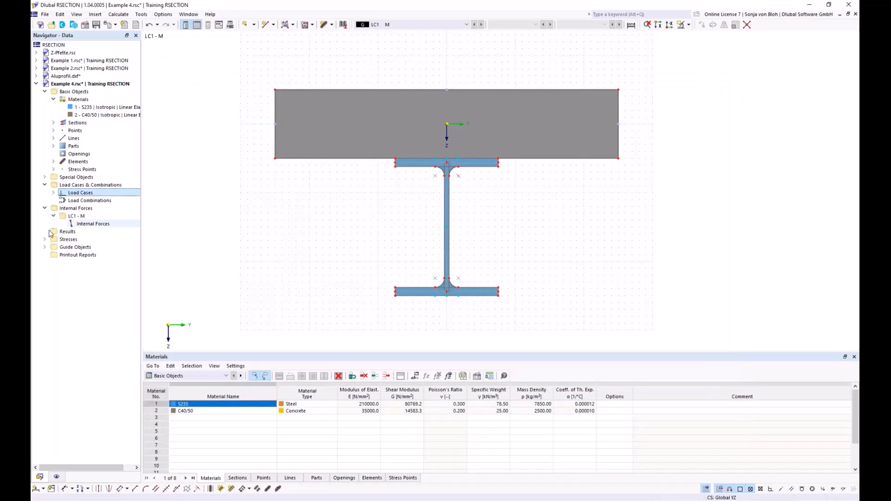
pyautogui.doubleClick(92, 224)
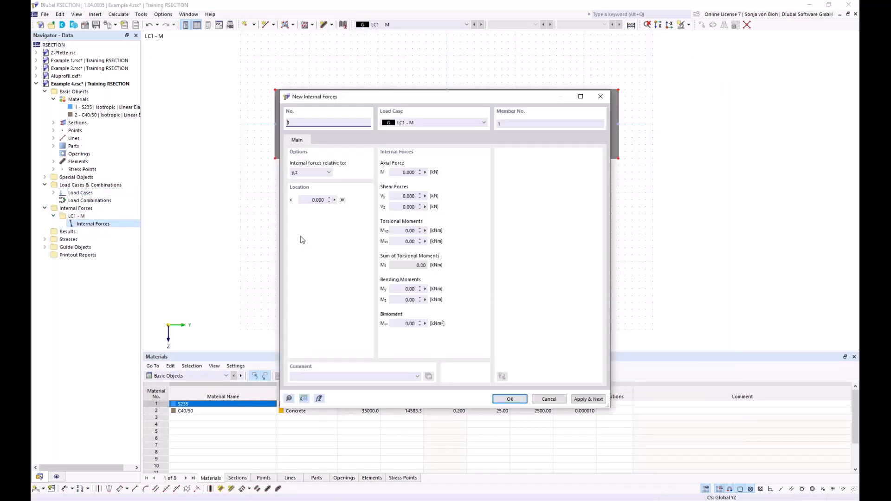
pyautogui.click(399, 289)
pyautogui.write('100')
pyautogui.click(510, 399)
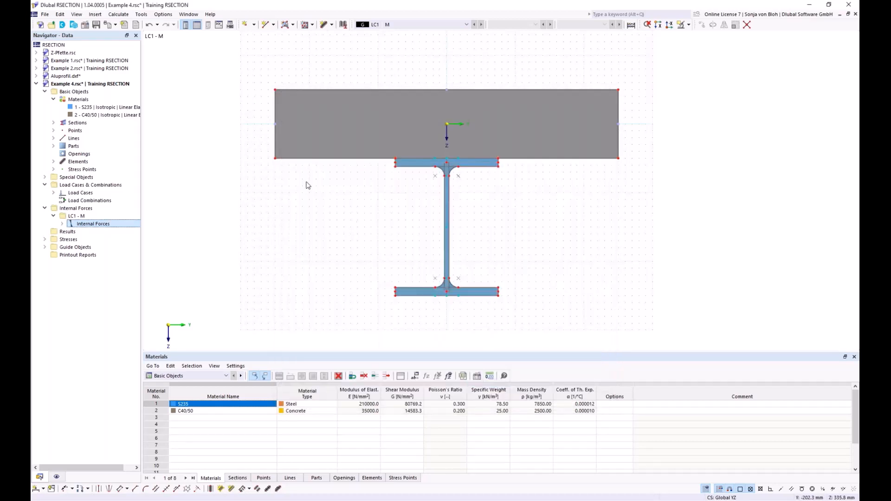
# Step: Calculate the composite section and display the total normal stress σx,tot
pyautogui.click(118, 14)
pyautogui.click(132, 25)
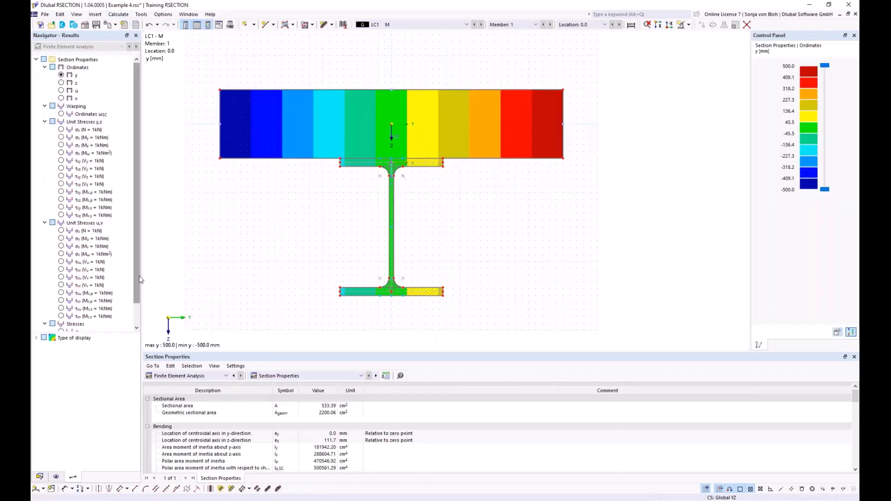
pyautogui.scroll(-1, 140, 279)
pyautogui.click(60, 308)
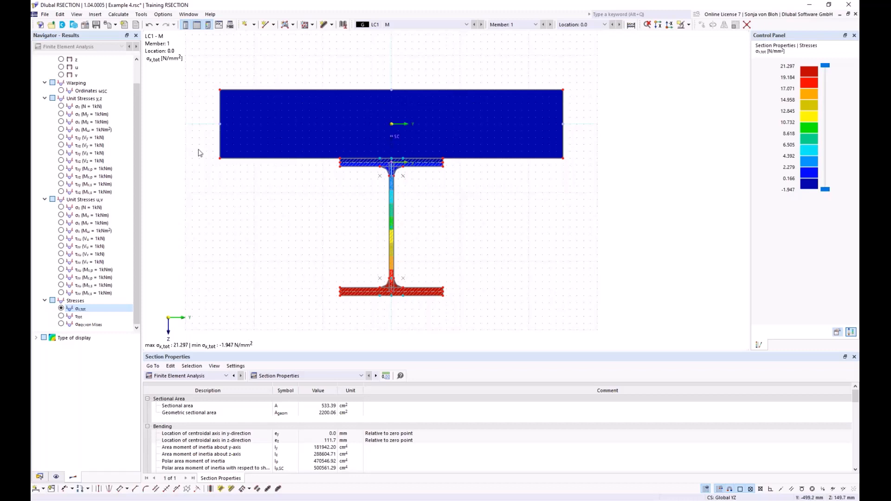
# Step: Save the Example 4 section, and in RFEM create a blank 3D model named Example 1 in the Training RSECTION project
pyautogui.click(97, 26)
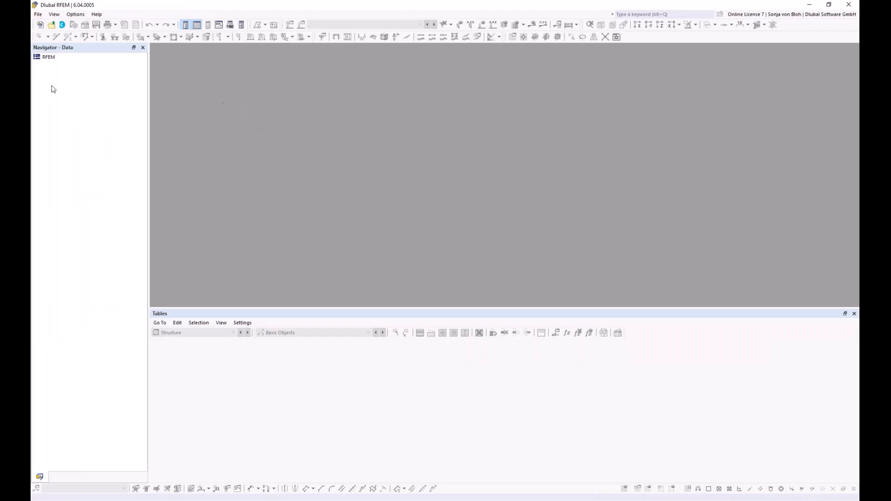
pyautogui.click(42, 26)
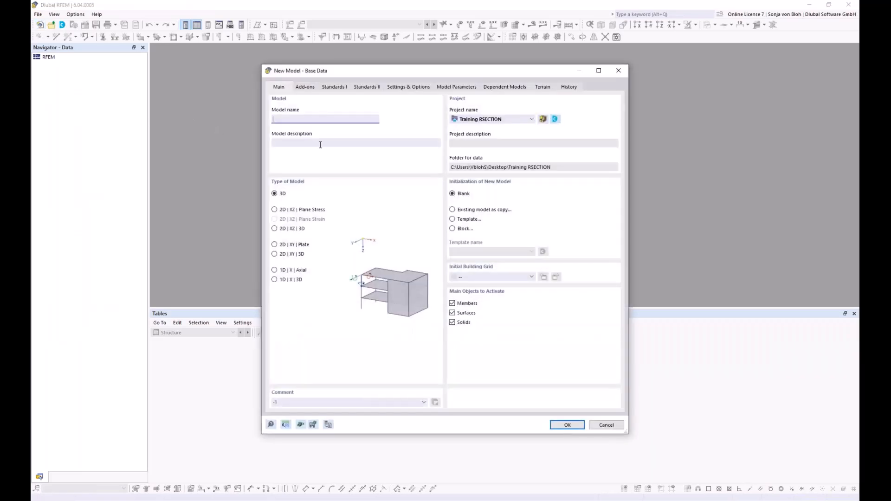
pyautogui.write('Example 1')
pyautogui.click(567, 424)
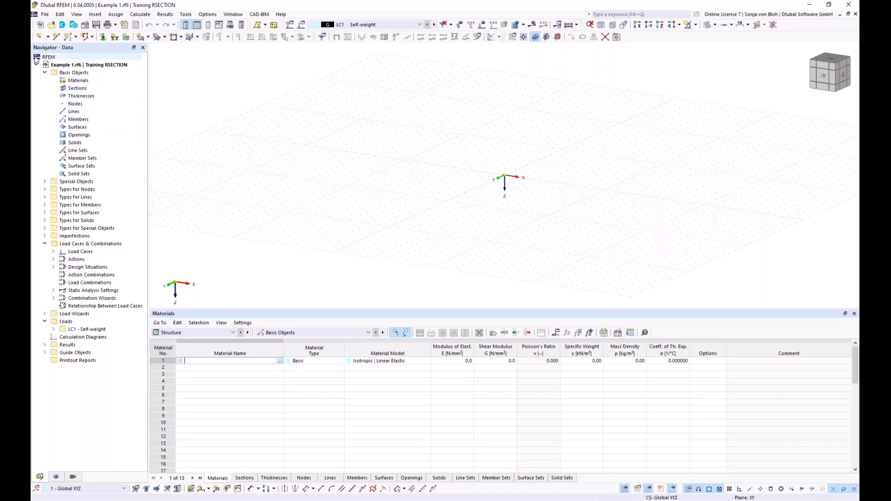
# Step: Create a new section by importing Example 4 from RSECTION, review its hybrid material assignment, and accept it
pyautogui.rightClick(81, 91)
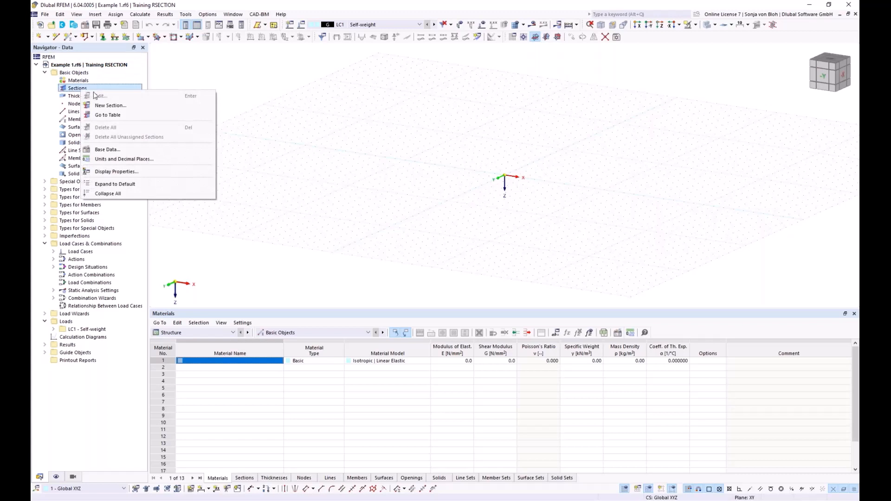
pyautogui.click(103, 106)
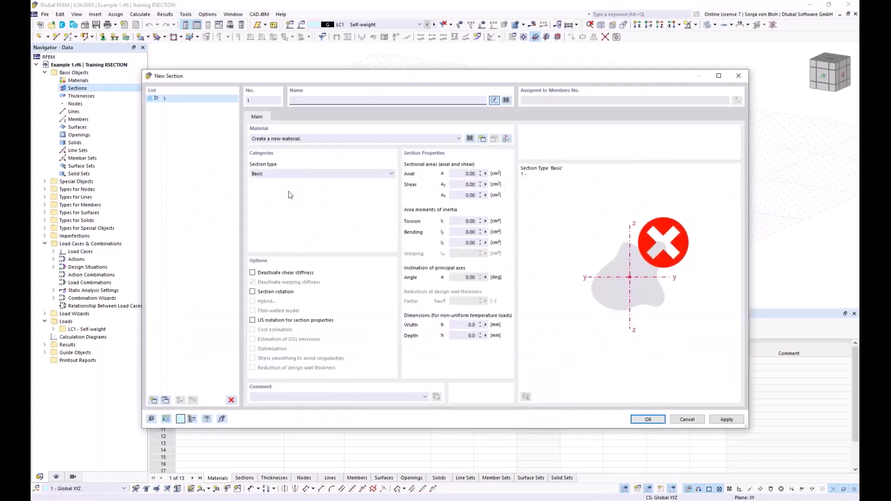
pyautogui.click(506, 100)
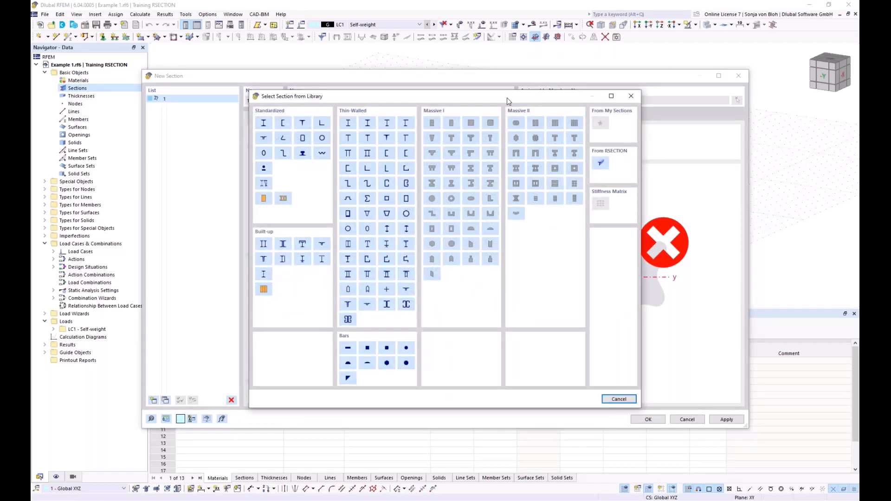
pyautogui.click(601, 164)
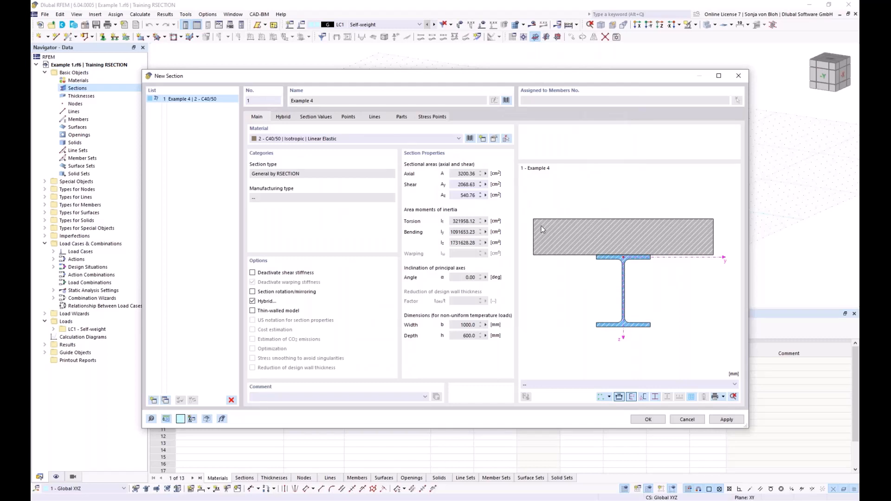
pyautogui.click(284, 117)
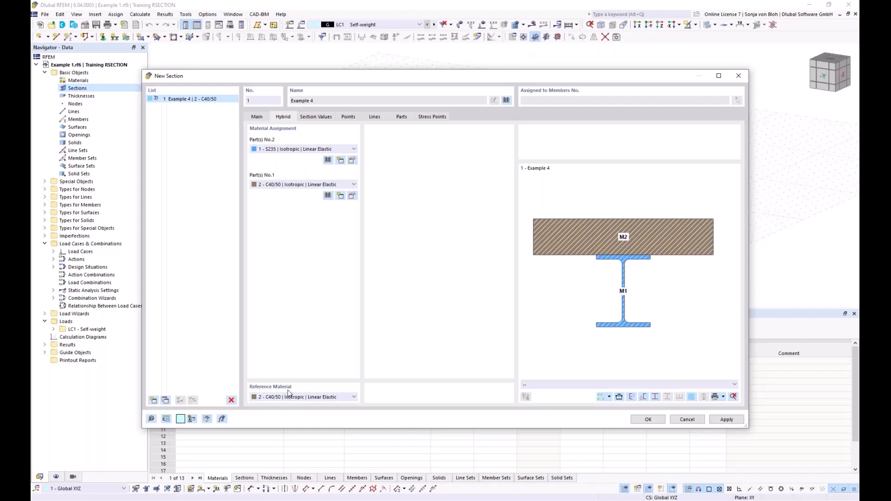
pyautogui.click(648, 420)
# Step: Draw a single member with the uniform Example 4 section from the origin to X 4.000 m, Y 0.000 m, Z 0.000 m
pyautogui.moveTo(405, 237); pyautogui.dragTo(374, 230, button='middle')
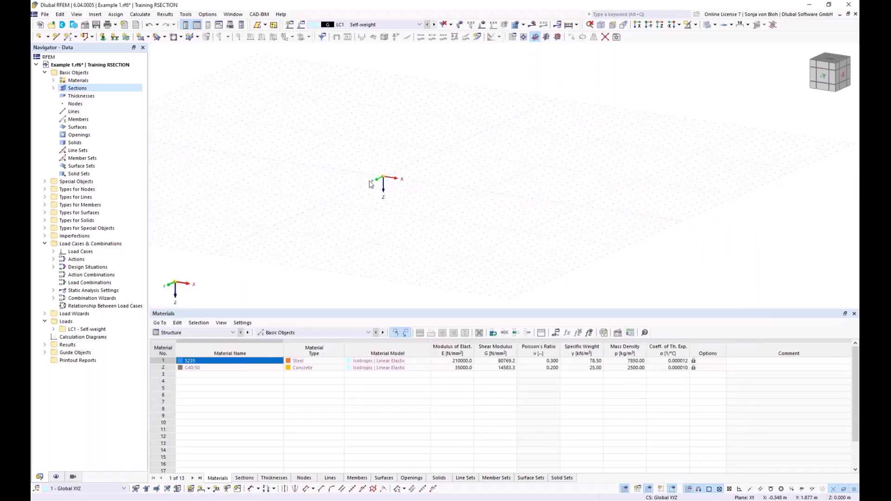
pyautogui.click(69, 38)
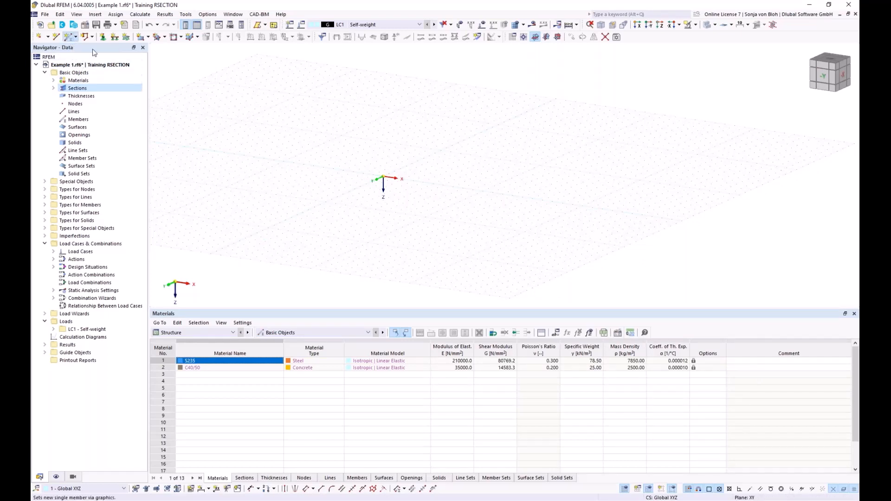
pyautogui.click(230, 115)
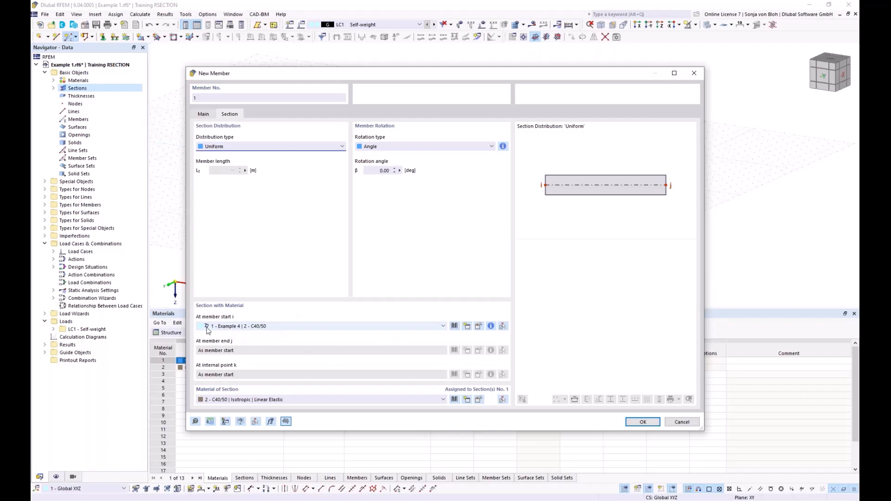
pyautogui.click(643, 422)
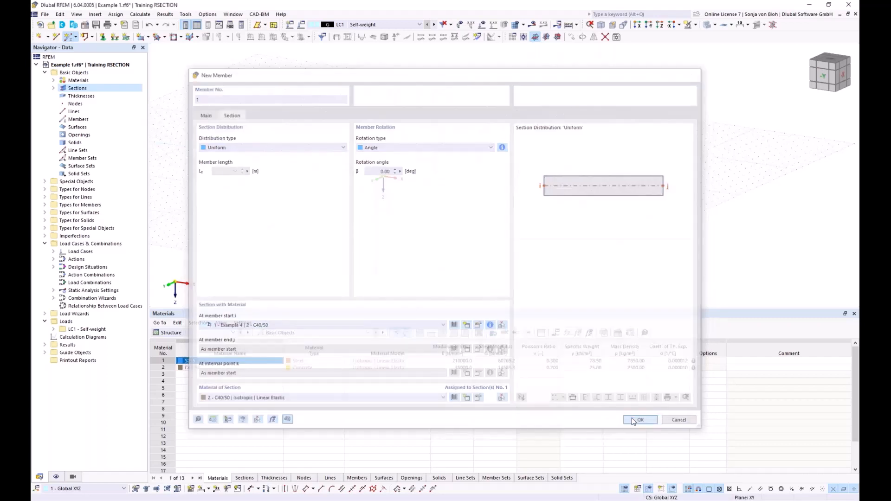
pyautogui.click(383, 179)
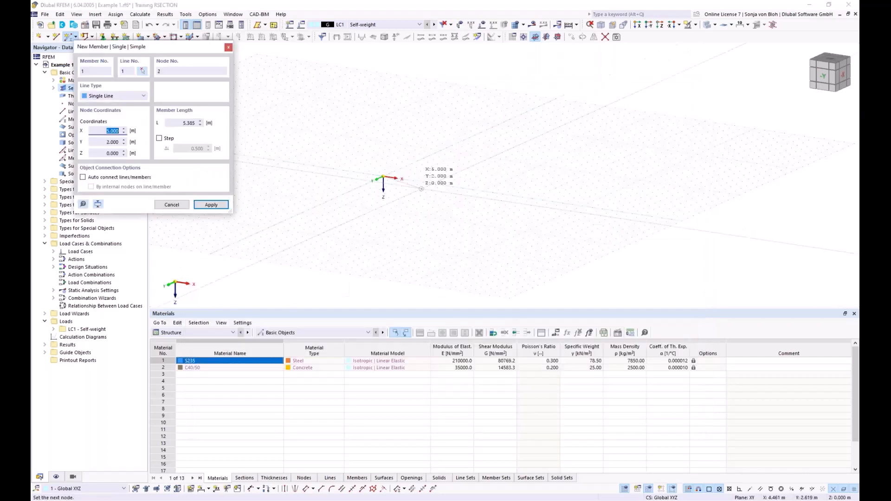
pyautogui.click(423, 182)
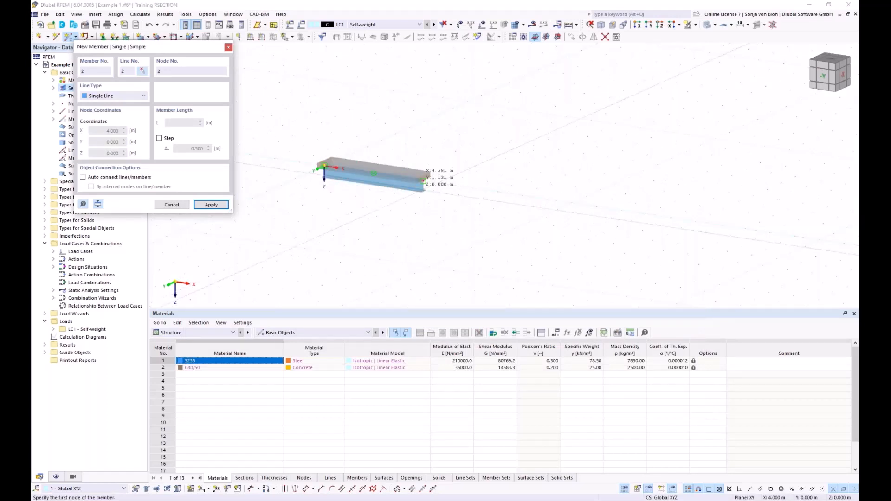
pyautogui.press('Escape')
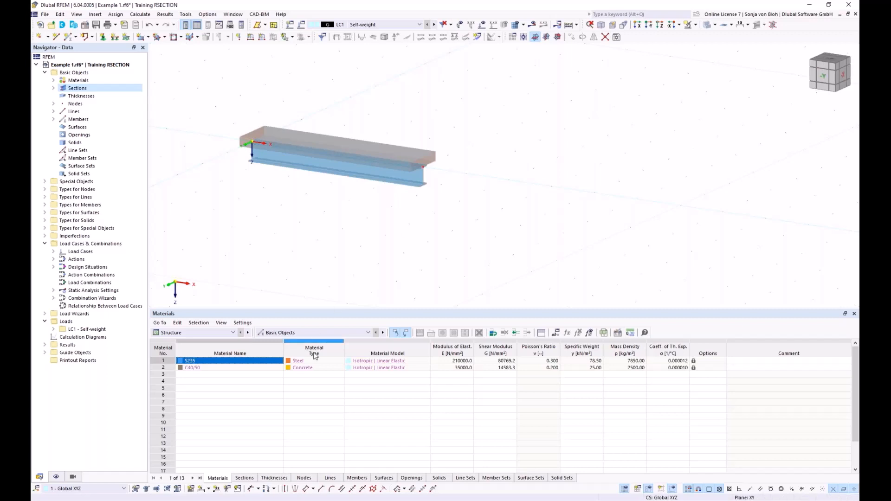
# Step: Switch to the Dlubal webinars page in the browser and look through the Support & Learning and News & Events offerings
pyautogui.click(219, 497)
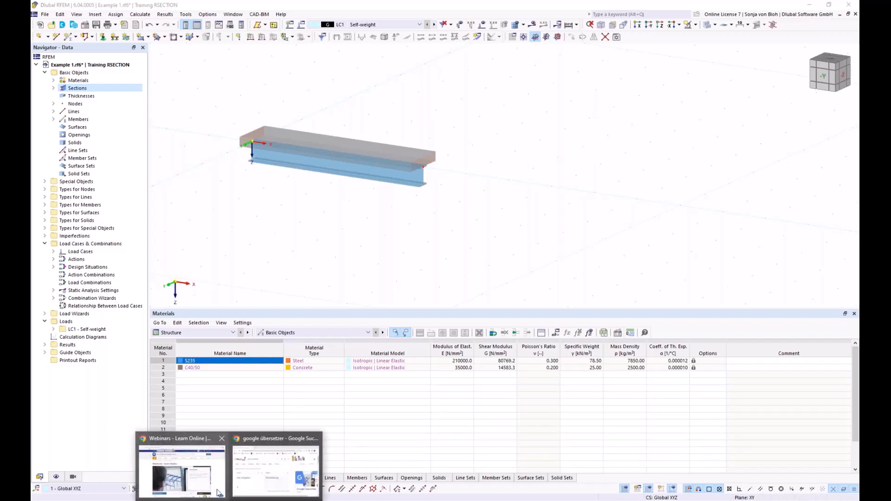
pyautogui.click(185, 458)
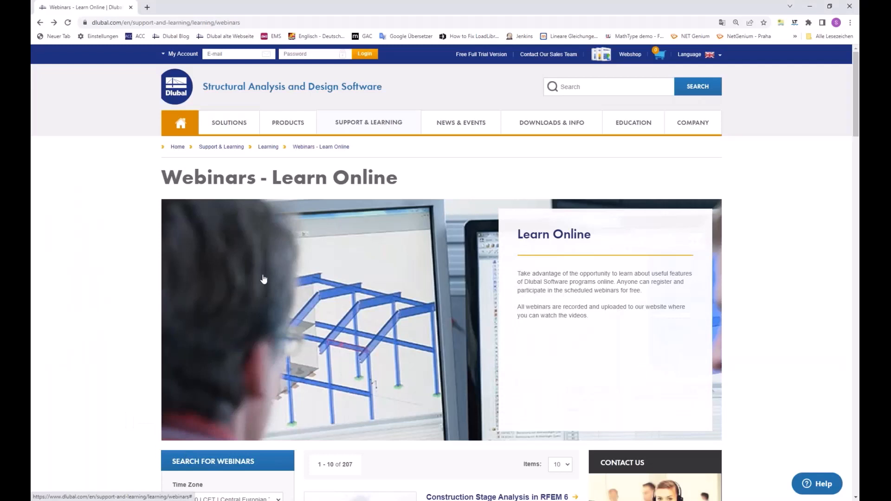
pyautogui.moveTo(373, 130)
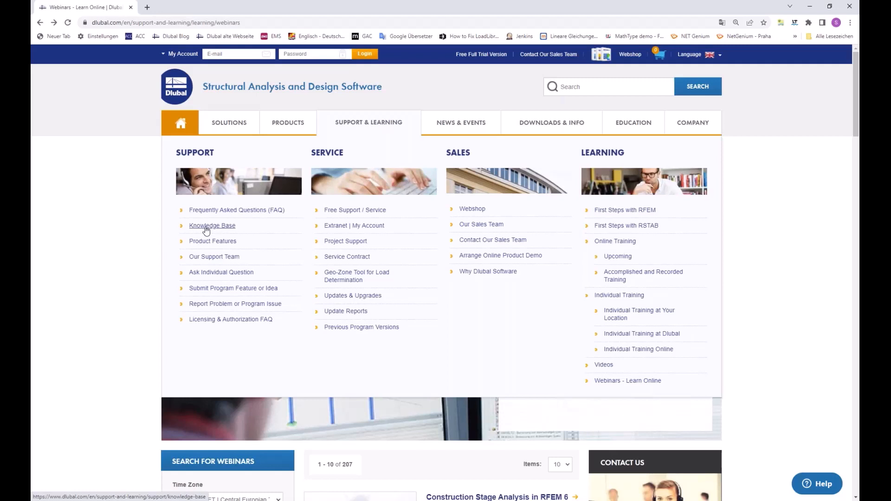
pyautogui.moveTo(459, 127)
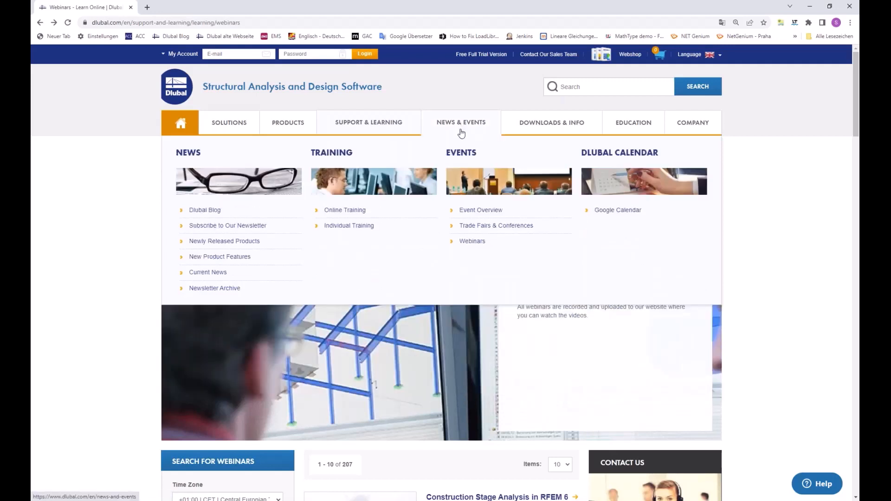